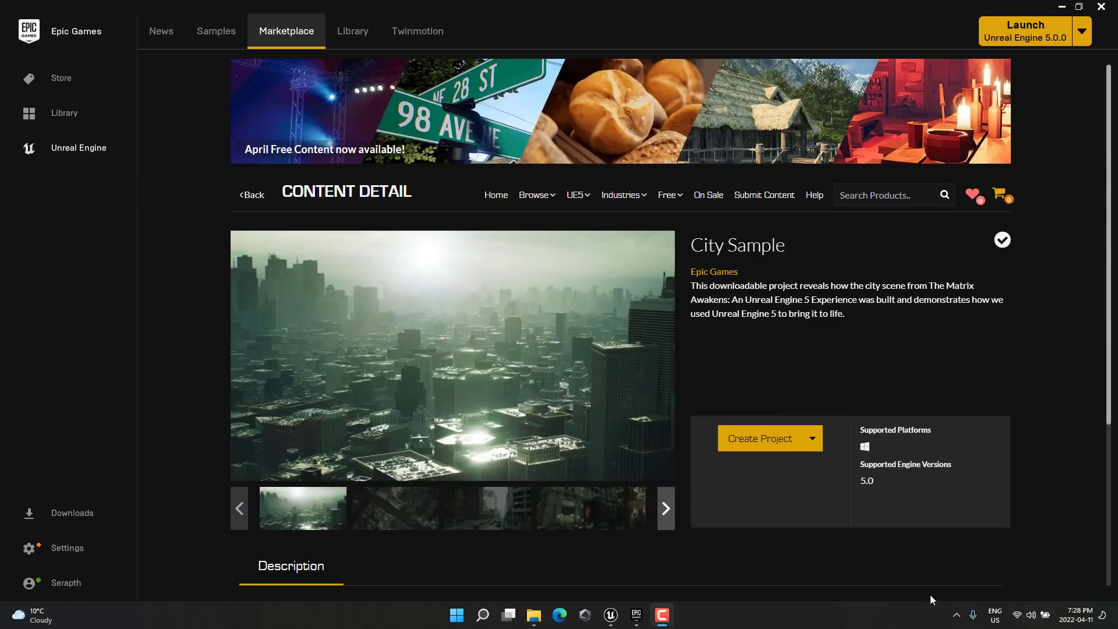
- Check the City Sample's supported engine version and read through its marketplace description
drag(875, 481, 852, 462)
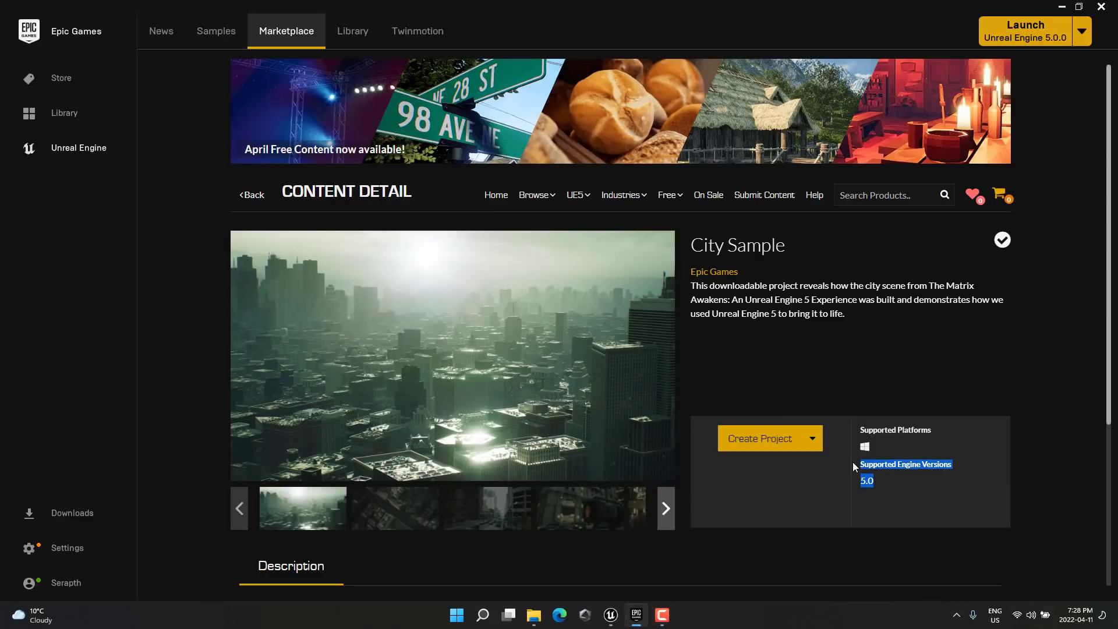
click(815, 309)
scroll(812, 297, down, 2)
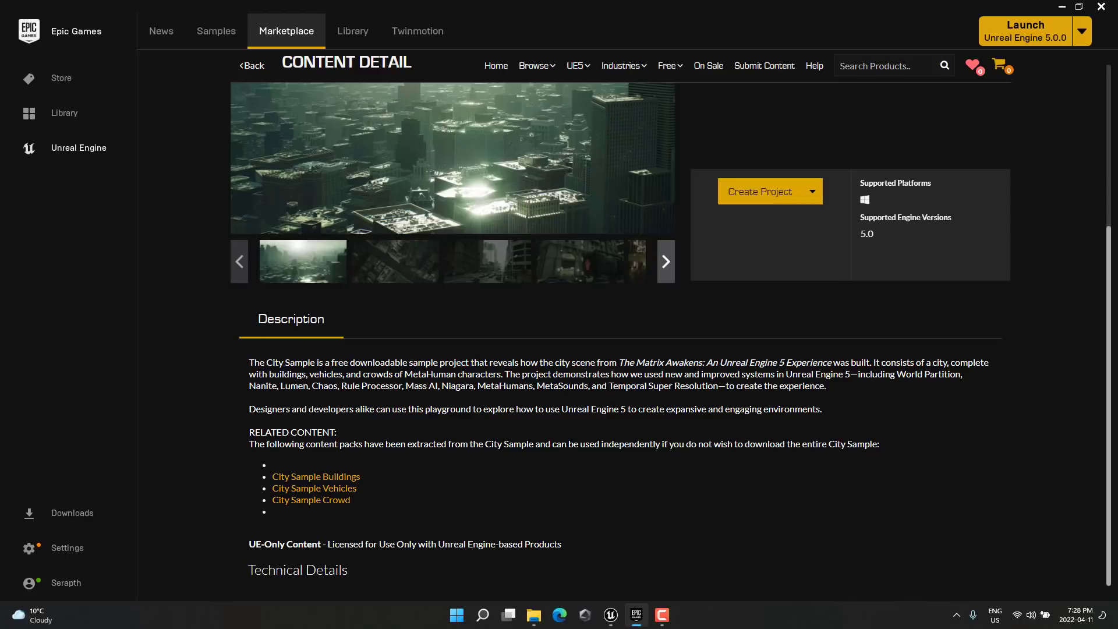
- Find the CitySample project in the launcher's Unreal Engine library and switch to the Unreal Editor with Big_City_LVL open
click(351, 31)
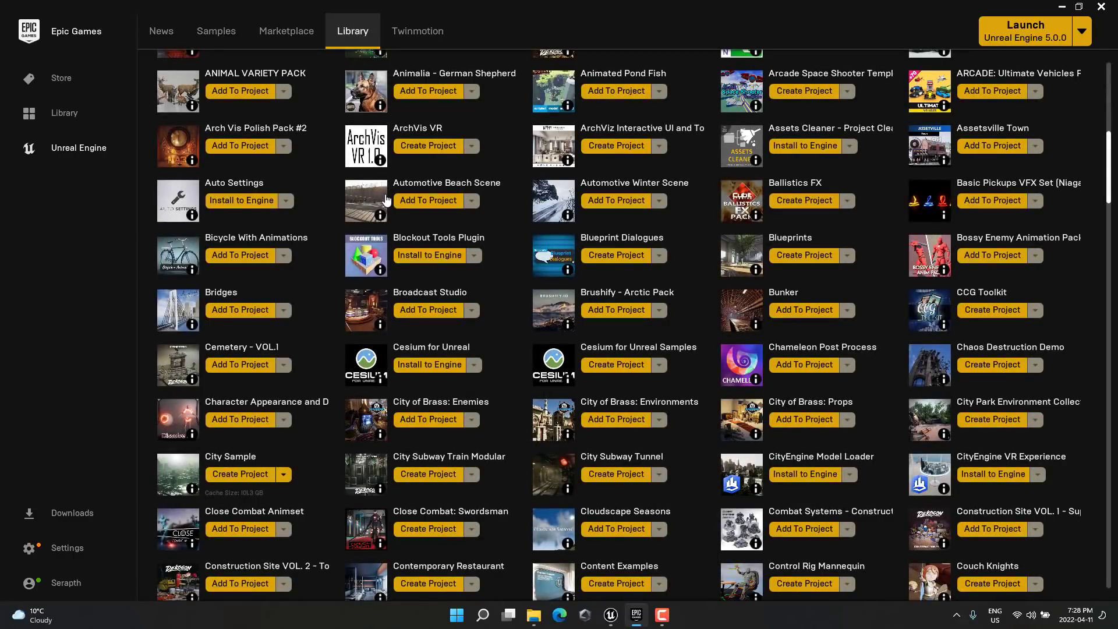
scroll(309, 429, down, 1)
scroll(337, 461, up, 7)
scroll(302, 270, up, 3)
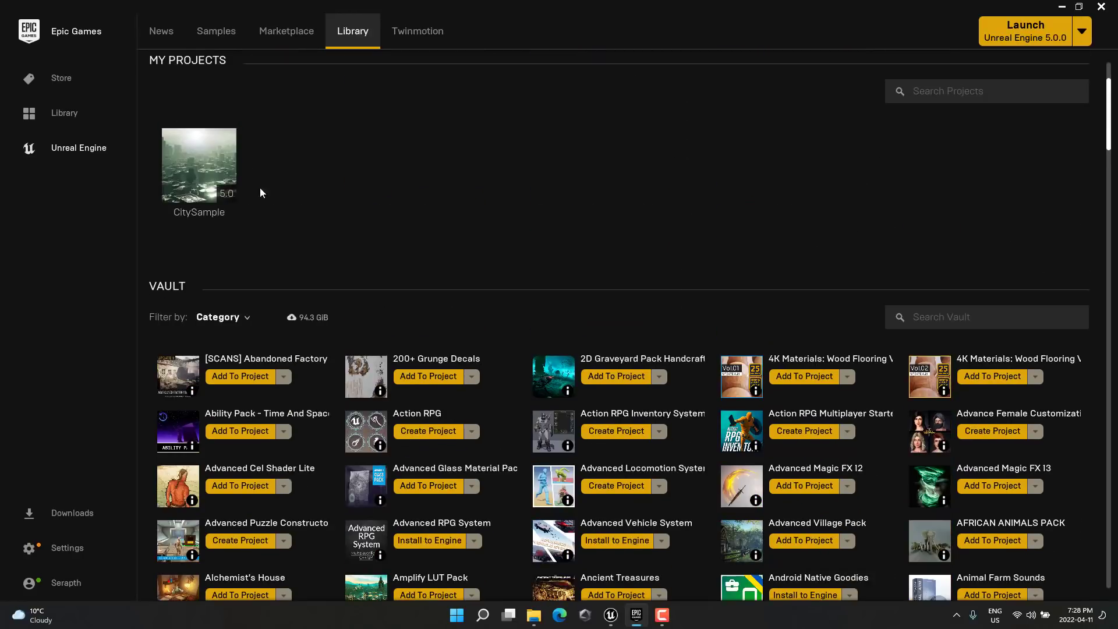
mouse_move(178, 144)
click(612, 614)
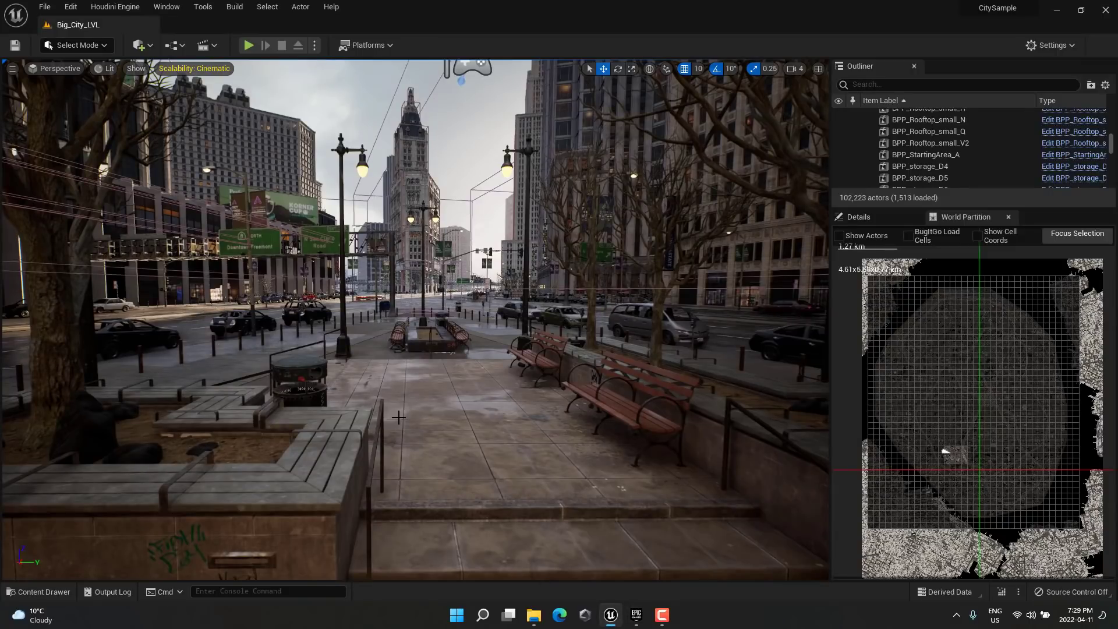
- Fly through the loaded streets of Big_City_LVL to view the buildings, parked cars and road reflections
right_drag(461, 333, 303, 271)
key(w)
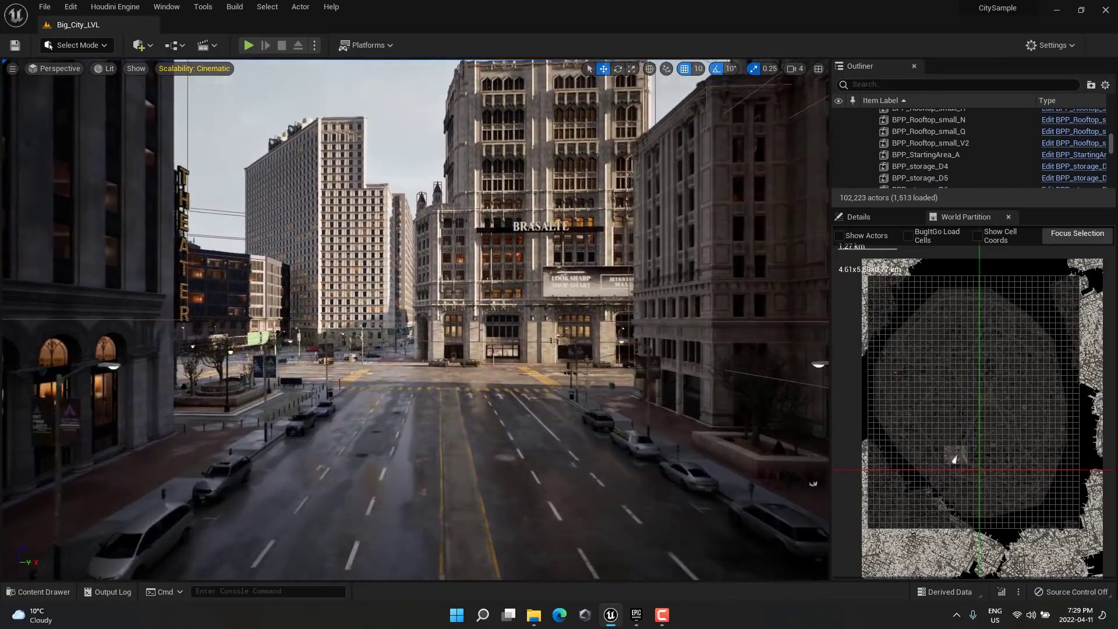
key(w)
right_drag(415, 319, 245, 319)
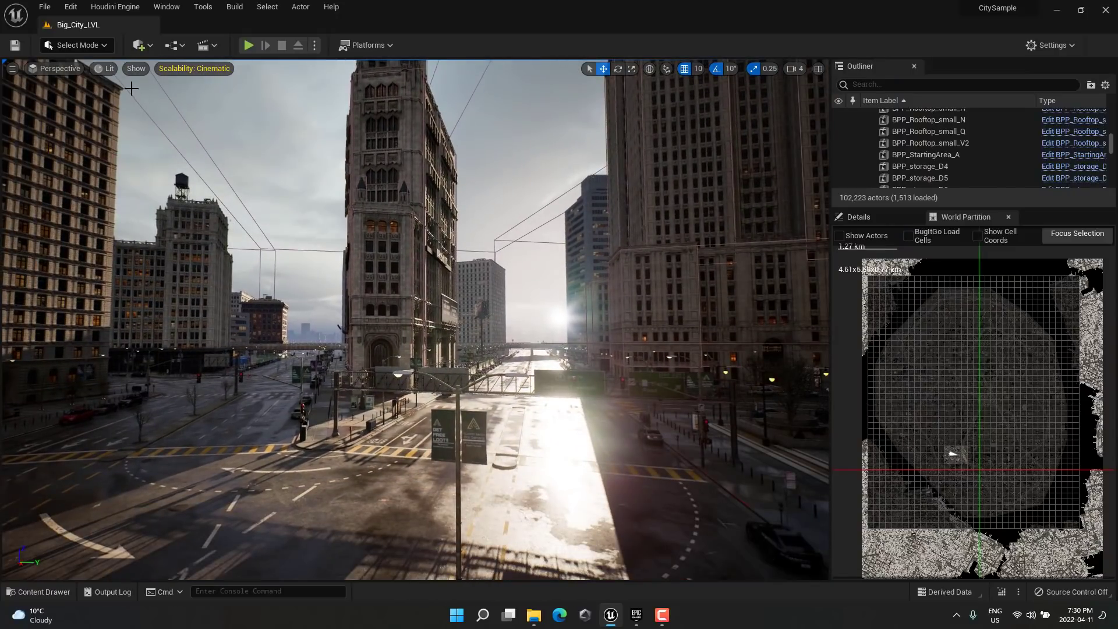
- View the city in the Nanite Visualization Overview mode and return the viewport to Lit
click(106, 68)
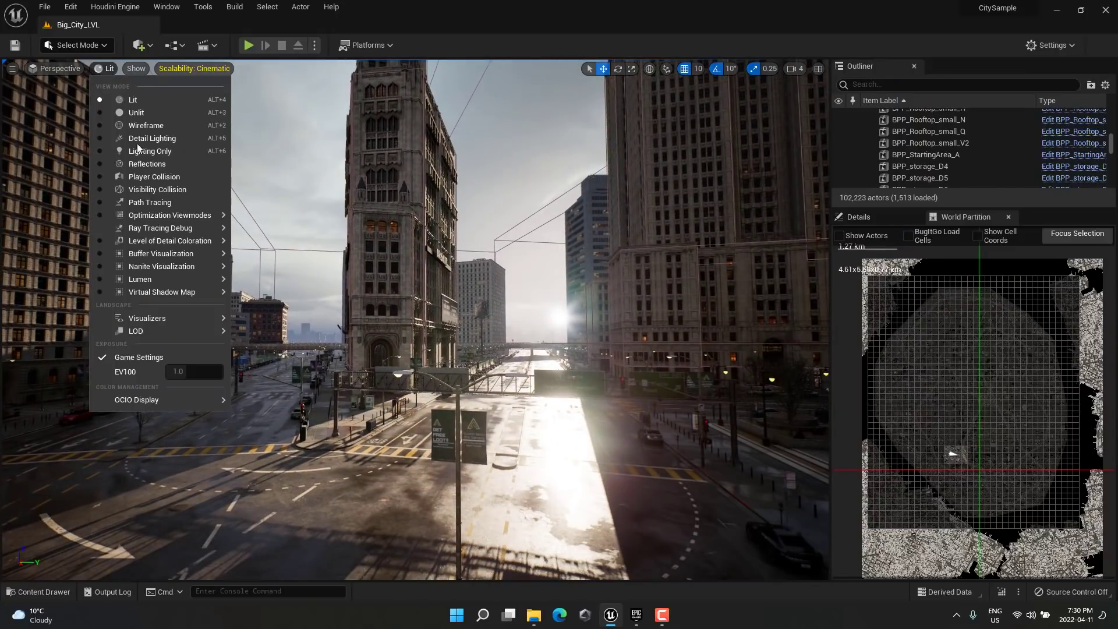
mouse_move(161, 256)
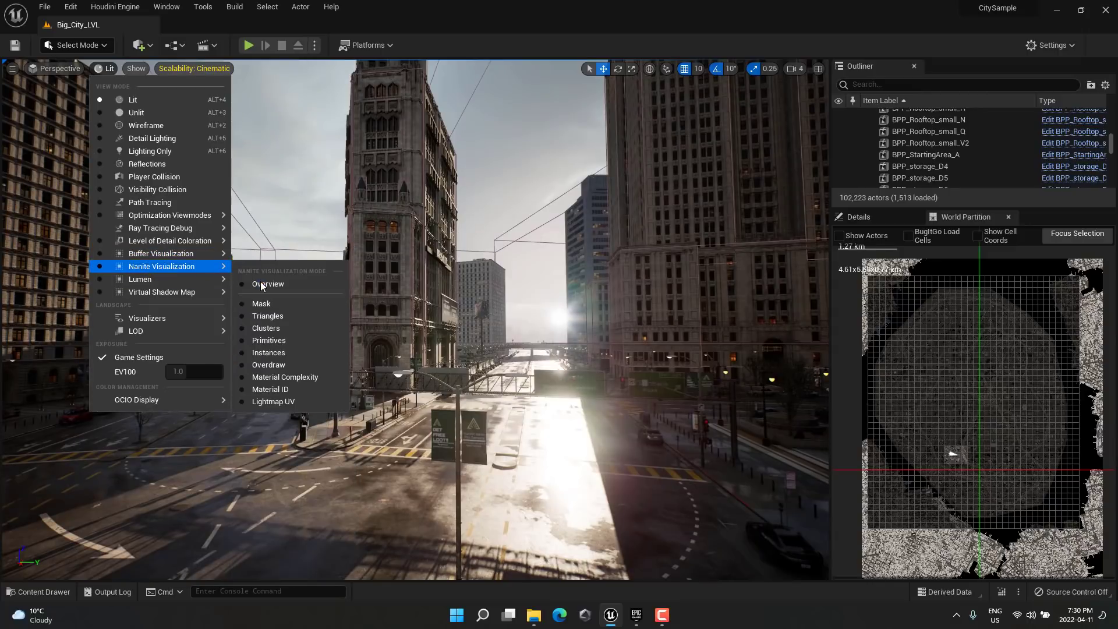
click(261, 284)
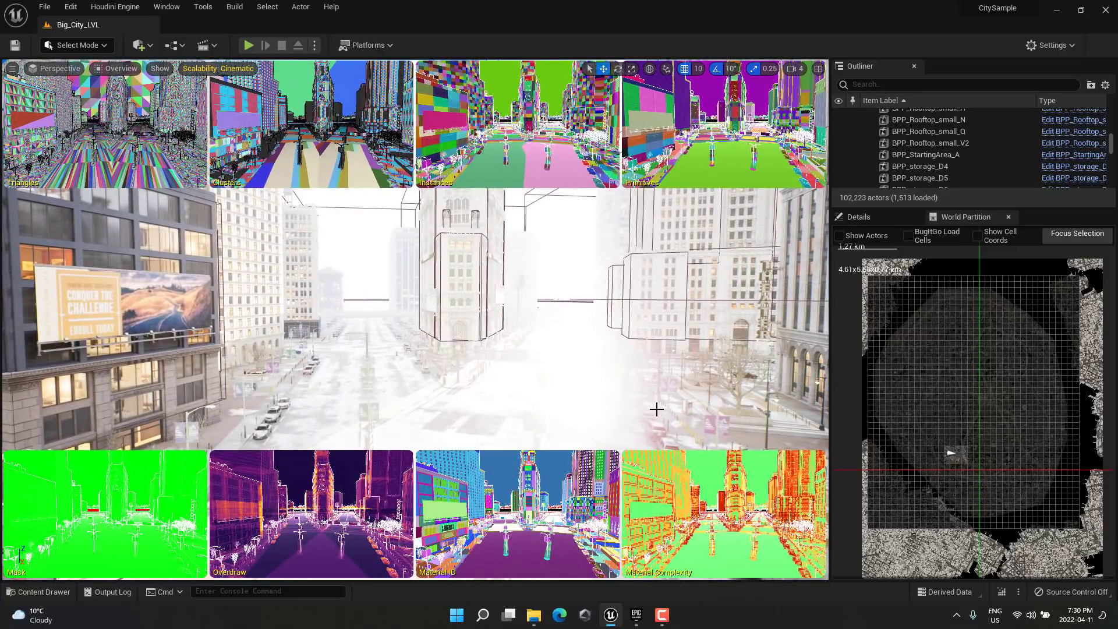
click(123, 68)
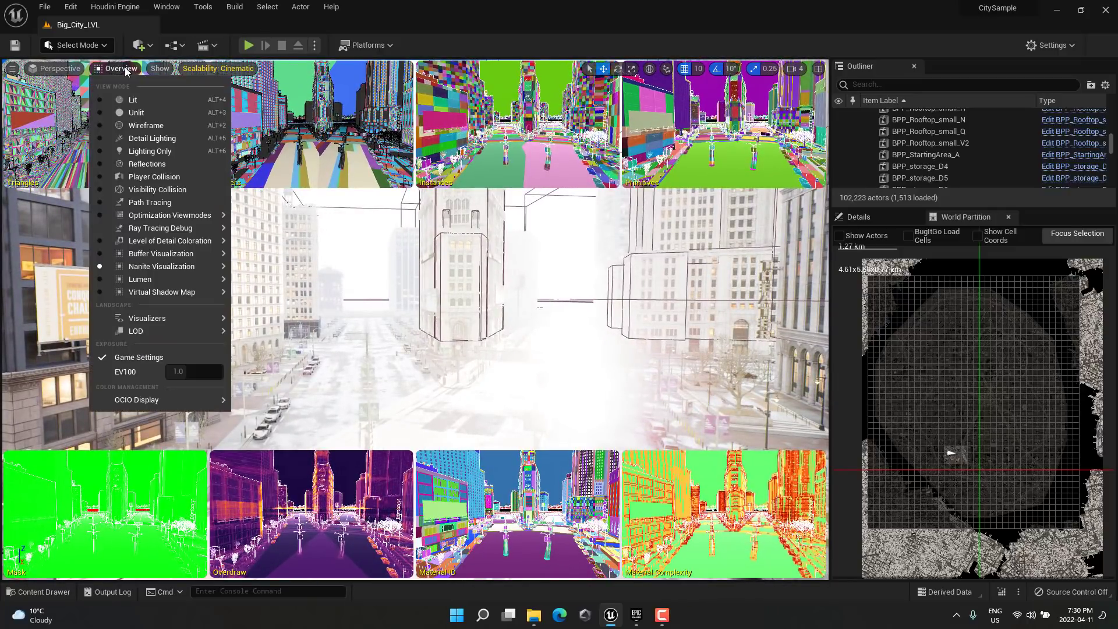
click(129, 100)
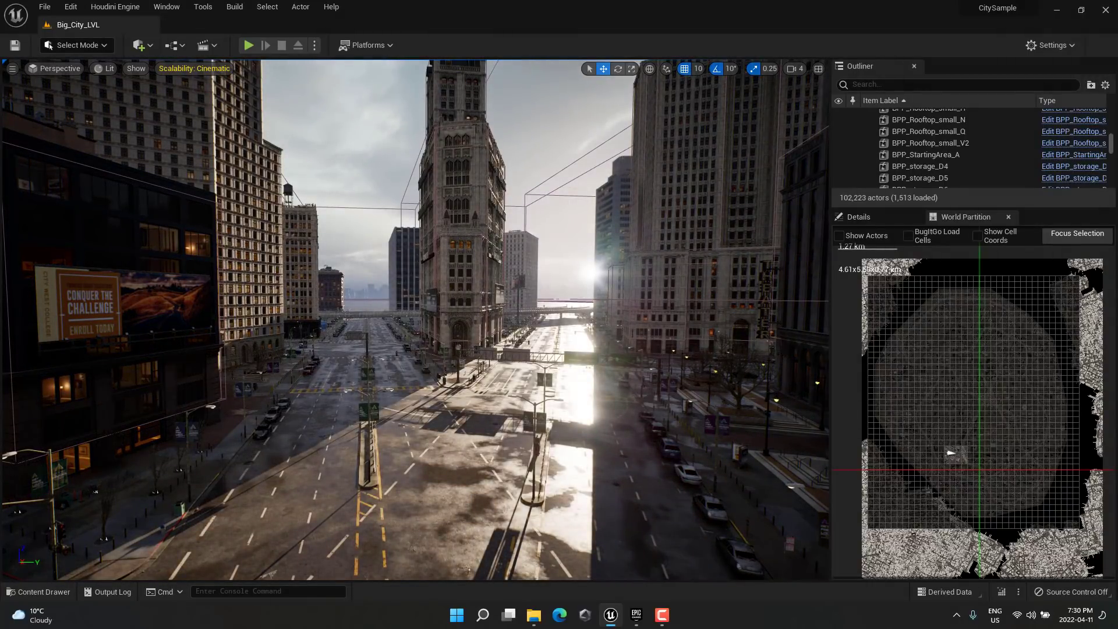
- Switch the viewport to the Lumen Overview visualization
click(101, 68)
mouse_move(149, 277)
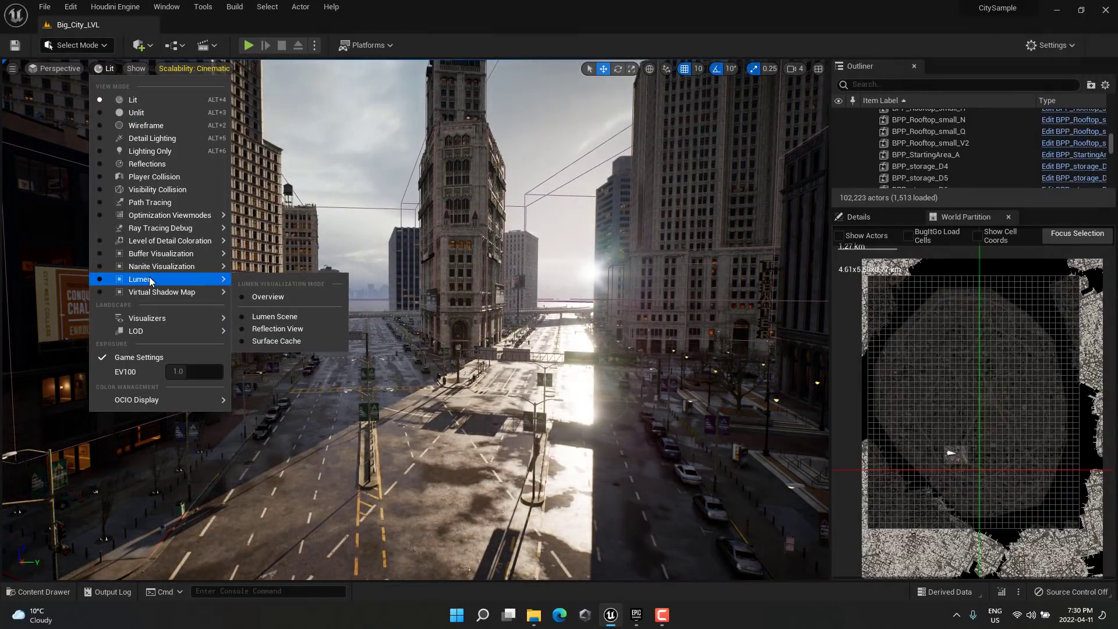
click(267, 295)
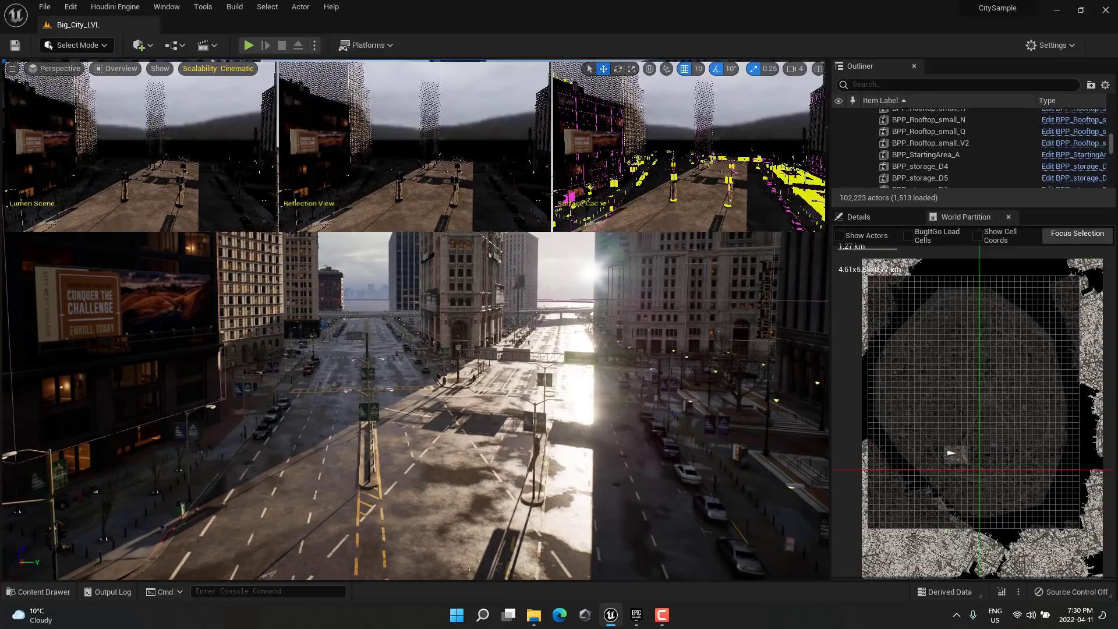
- Fly between the buildings and examine the Lumen Scene, Reflection View and Surface Cache displays
key(w)
key(w)
key(w)
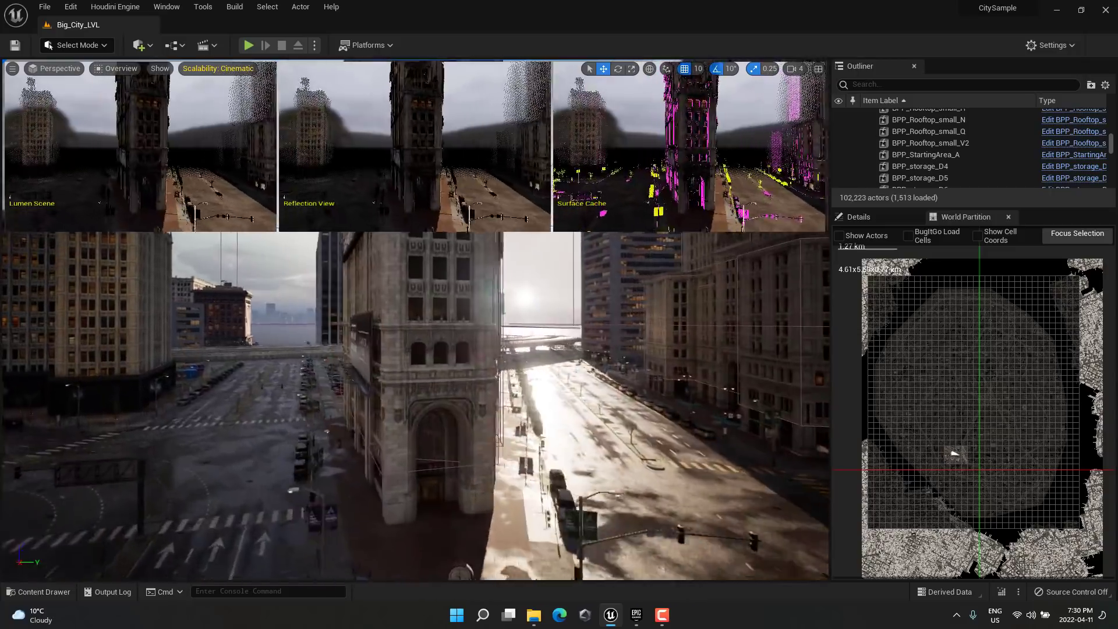
key(w)
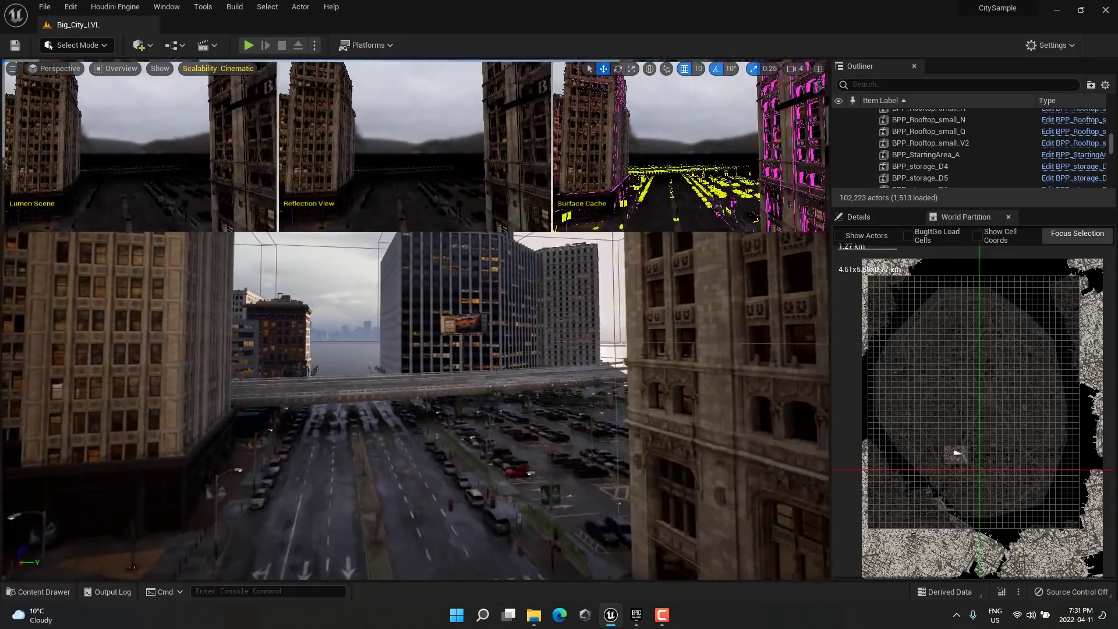
key(w)
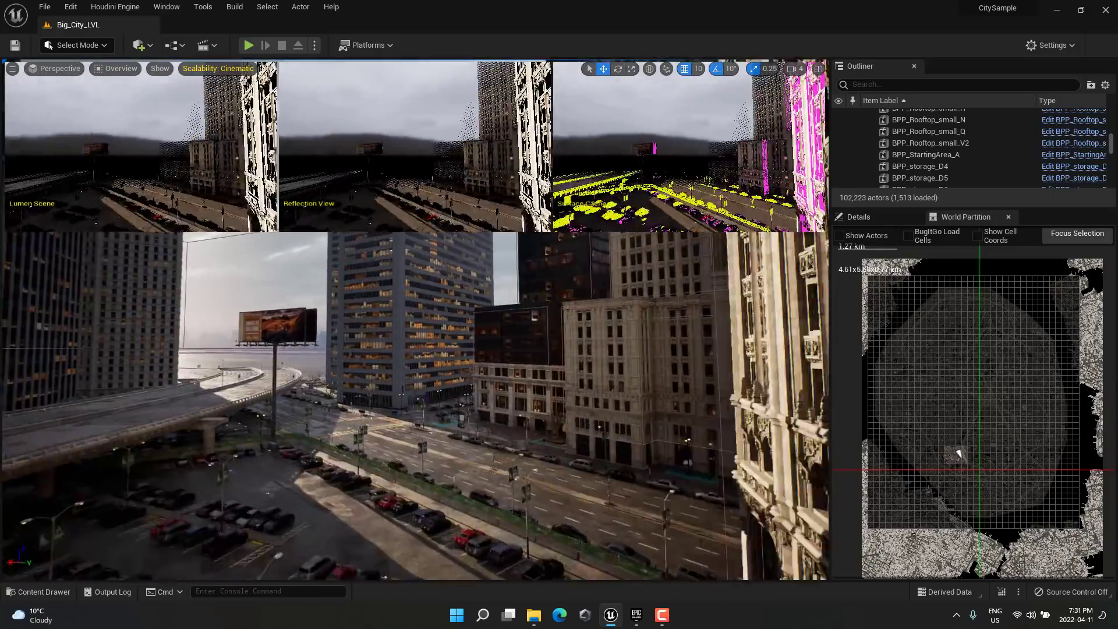
key(w)
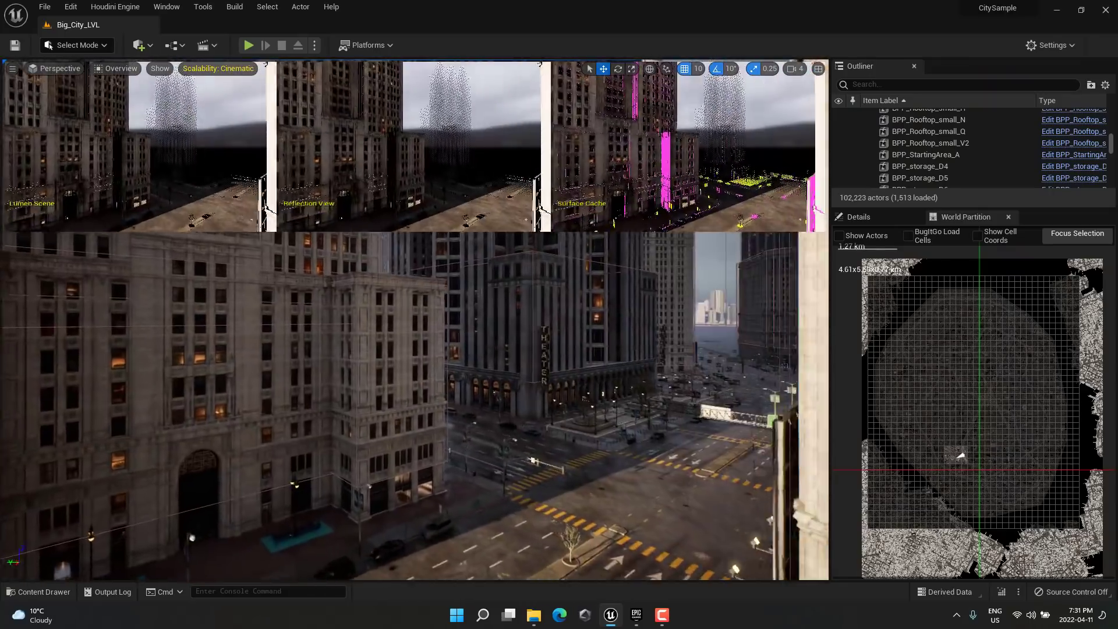
key(w)
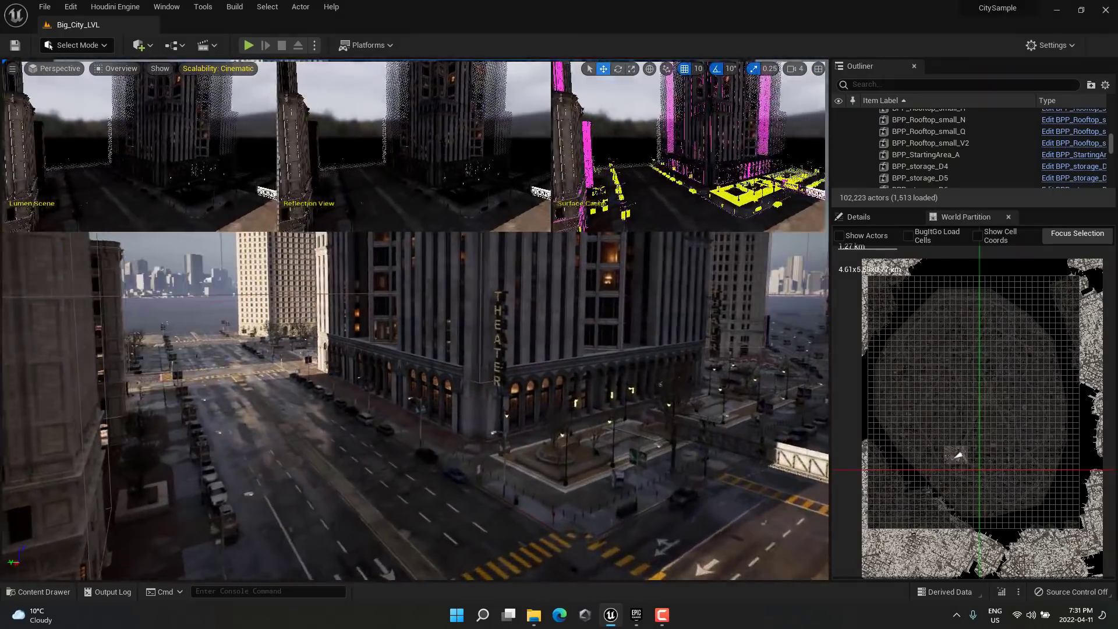
key(w)
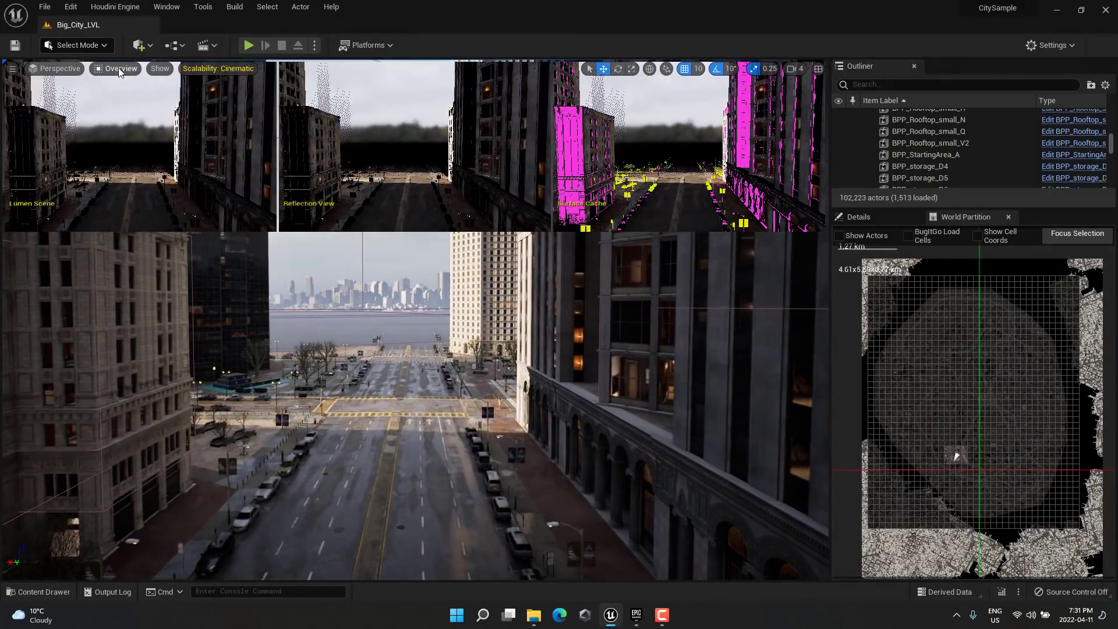
- Return the viewport to Lit and fly past the theater to the waterfront edge of the loaded city area
click(117, 68)
click(121, 95)
right_drag(414, 319, 421, 319)
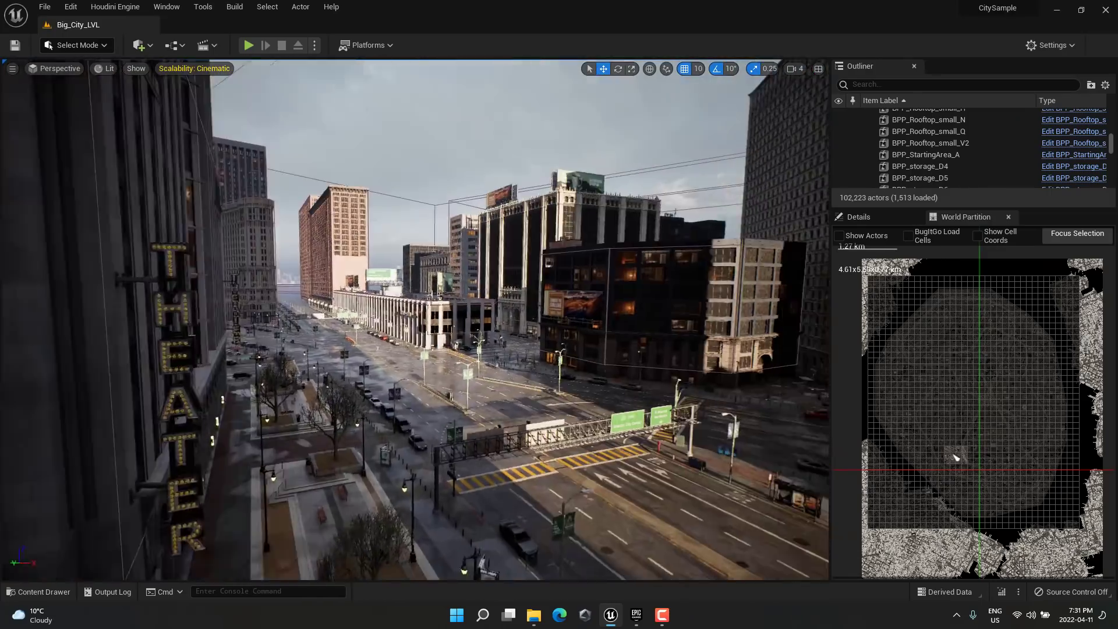
mouse_move(415, 319)
right_down()
mouse_move(613, 324)
mouse_move(801, 255)
mouse_move(825, 259)
mouse_move(394, 319)
right_up()
key(s)
key(d)
key(w)
key(w)
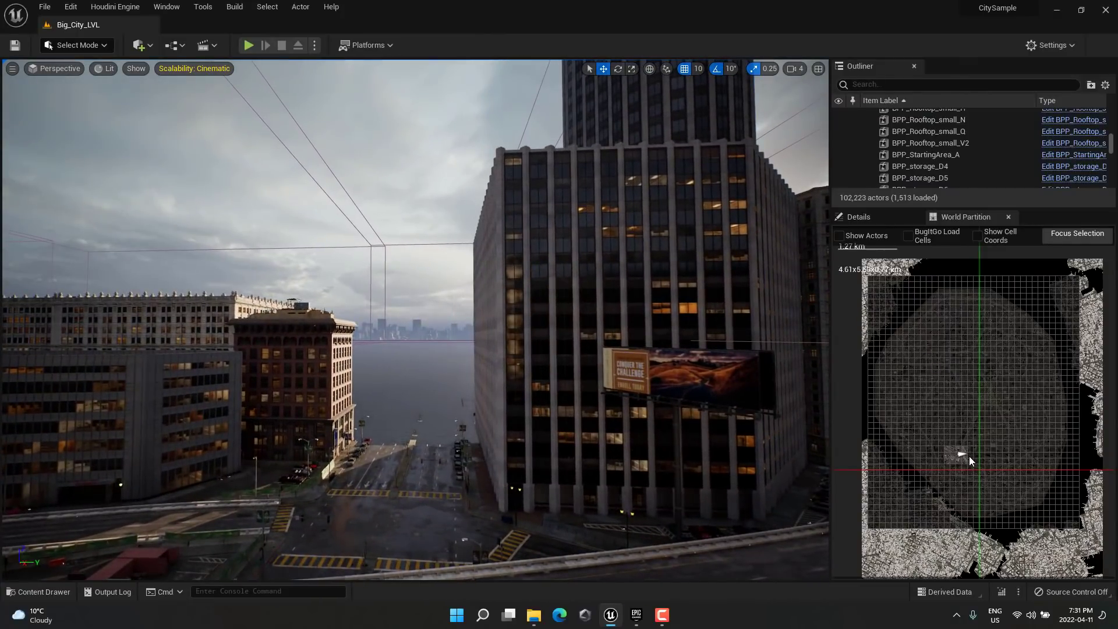
- Select the World Partition cells just beside the camera's position on the map and load them
drag(969, 447, 976, 450)
right_click(973, 460)
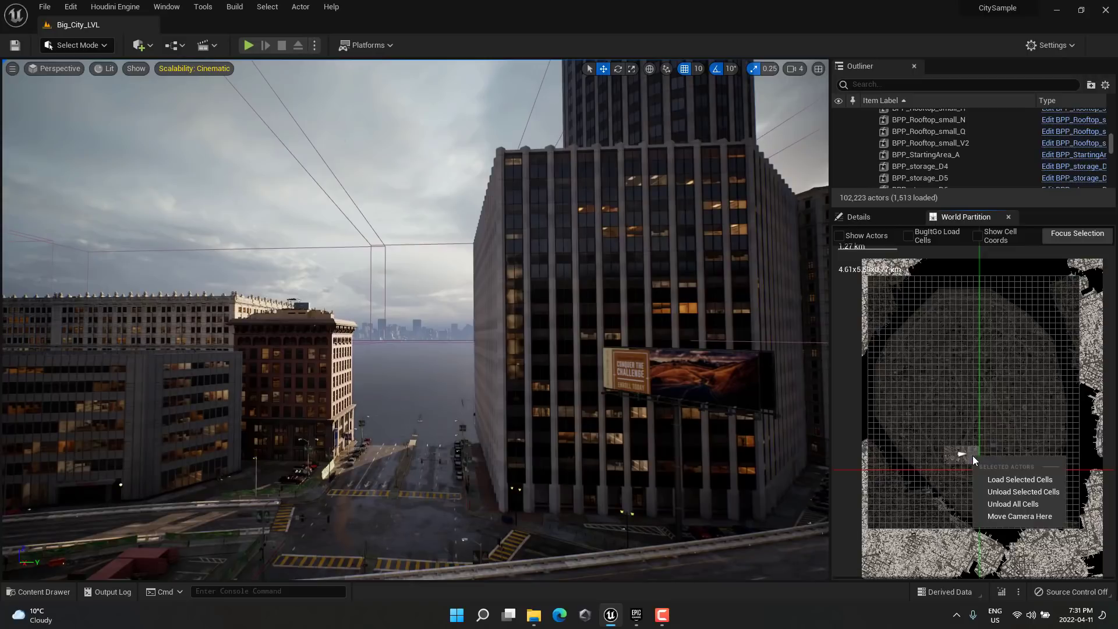
click(989, 479)
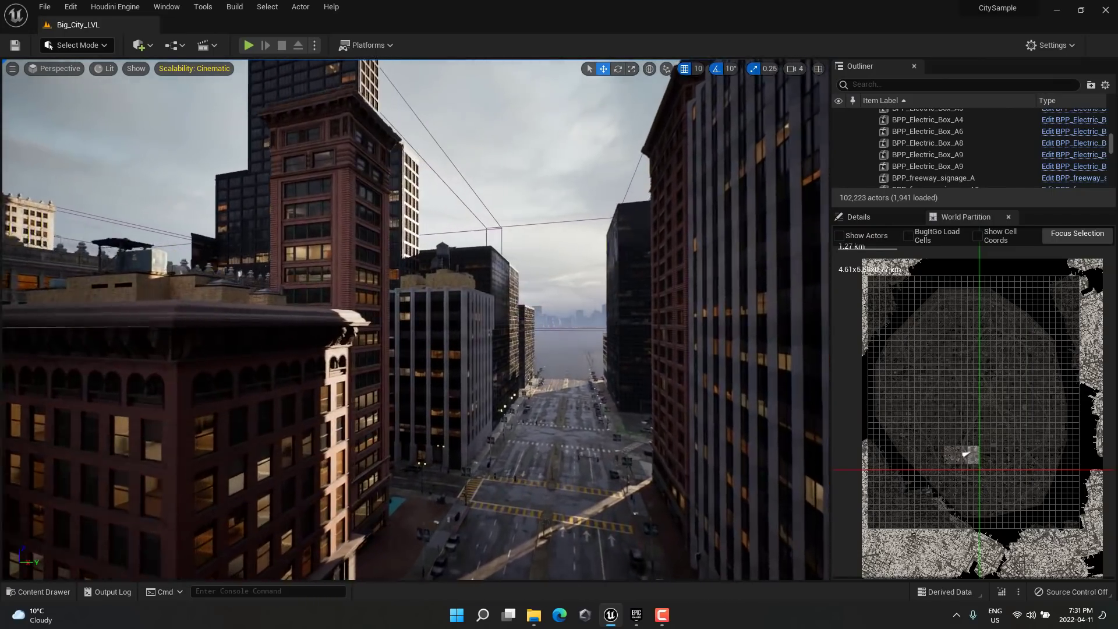
- Fly through the newly loaded blocks and along the elevated freeway to inspect the added buildings
right_drag(415, 319, 444, 357)
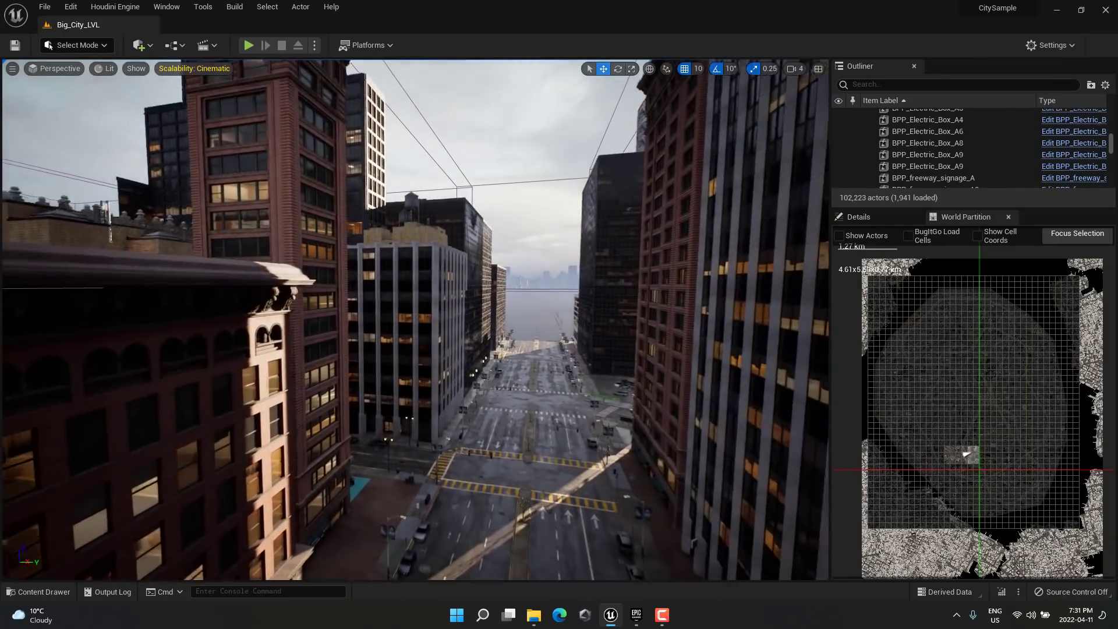
key(w)
right_drag(415, 319, 844, 319)
key(w)
key(w)
key(w)
key(w)
right_drag(512, 321, 502, 363)
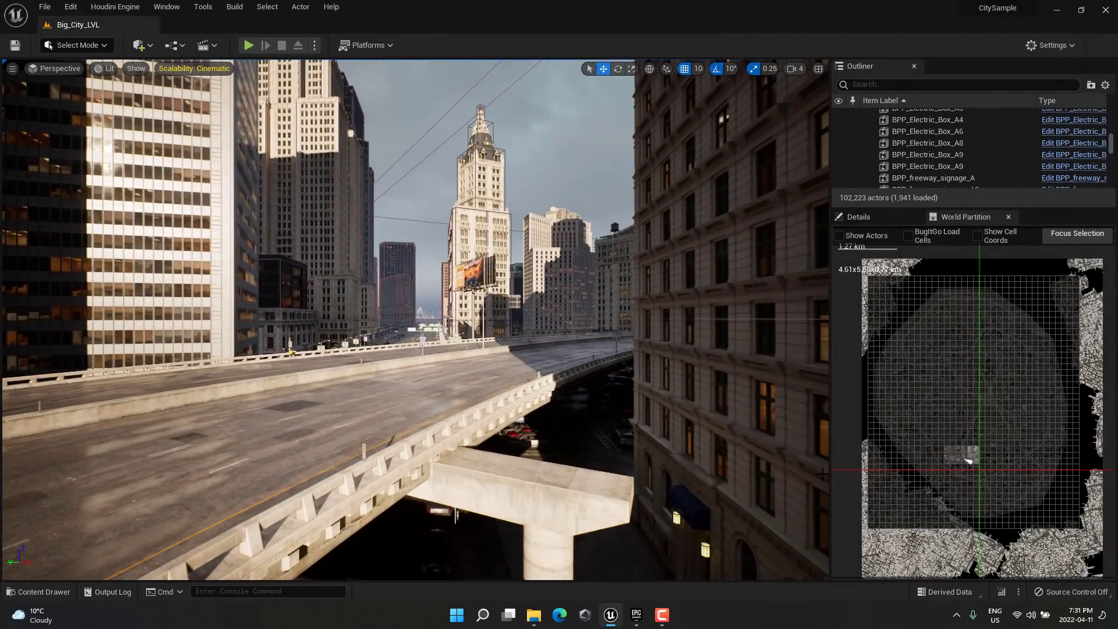
- Unload the selected World Partition cells beside the camera and fly back to the plaza with the street clock
right_click(976, 461)
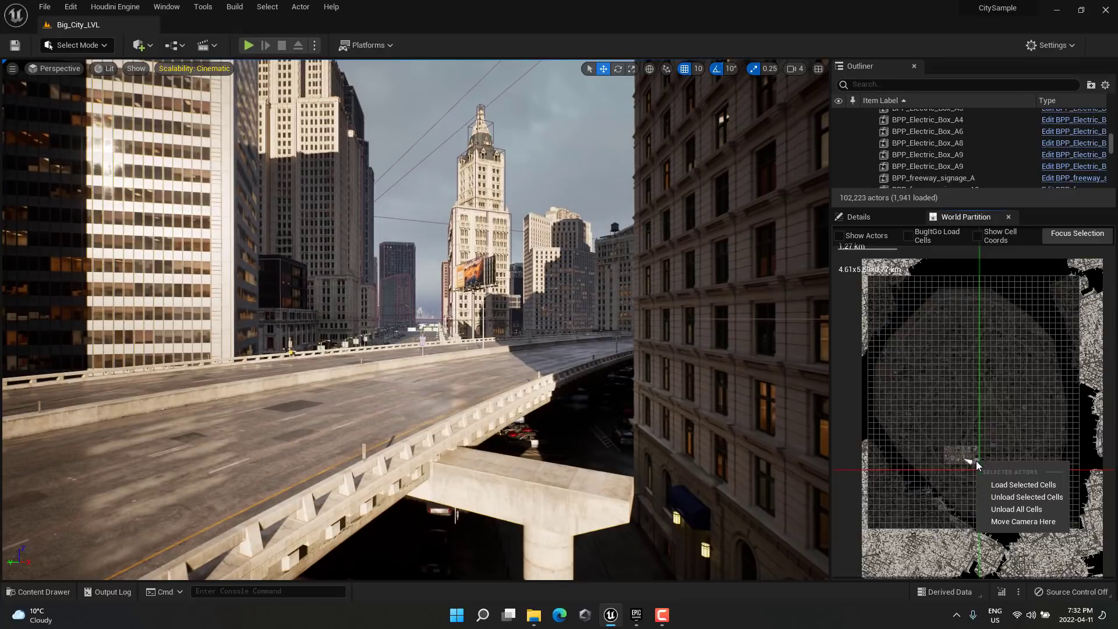
click(1020, 498)
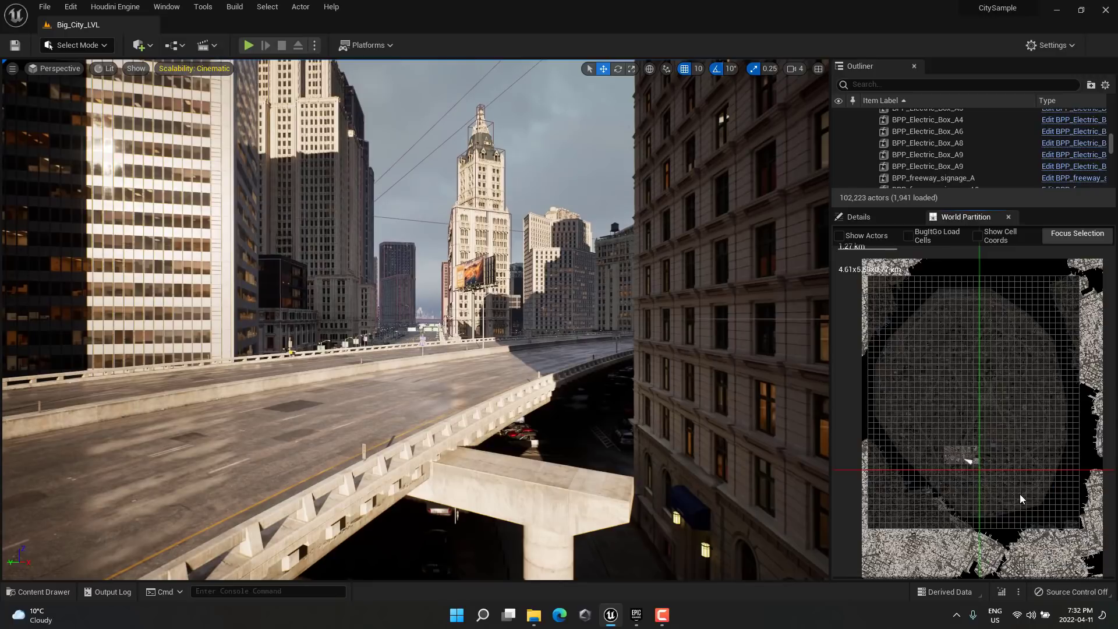
key(w)
mouse_move(416, 299)
right_down()
mouse_move(632, 282)
mouse_move(378, 284)
mouse_move(751, 315)
mouse_move(579, 300)
right_up()
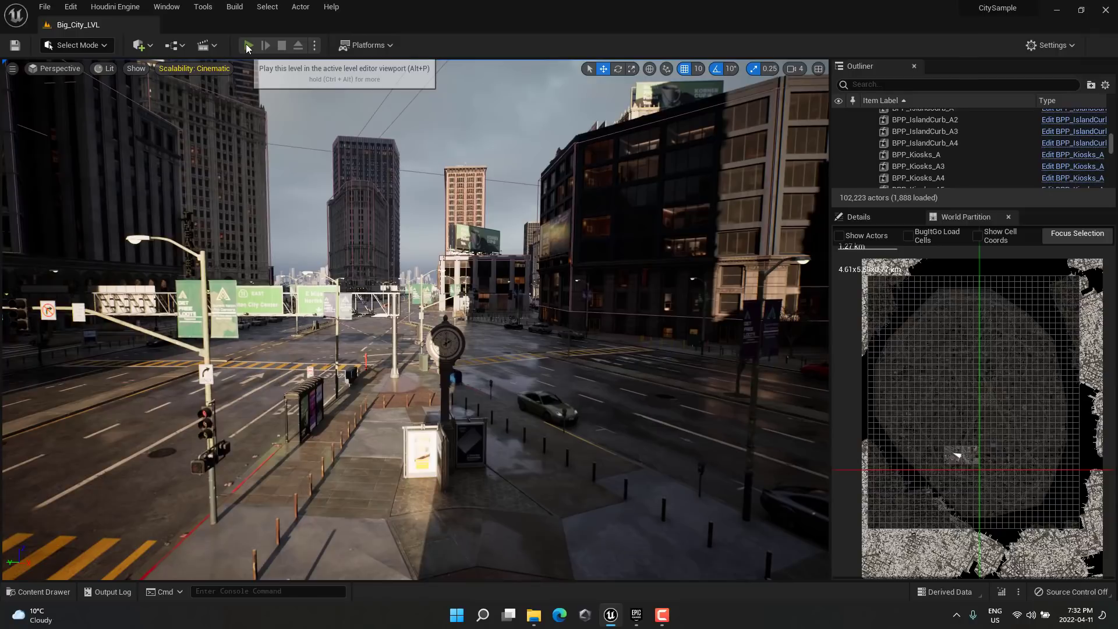
- Play the level in the editor viewport and walk the character across the plaza toward the parked cars
click(248, 45)
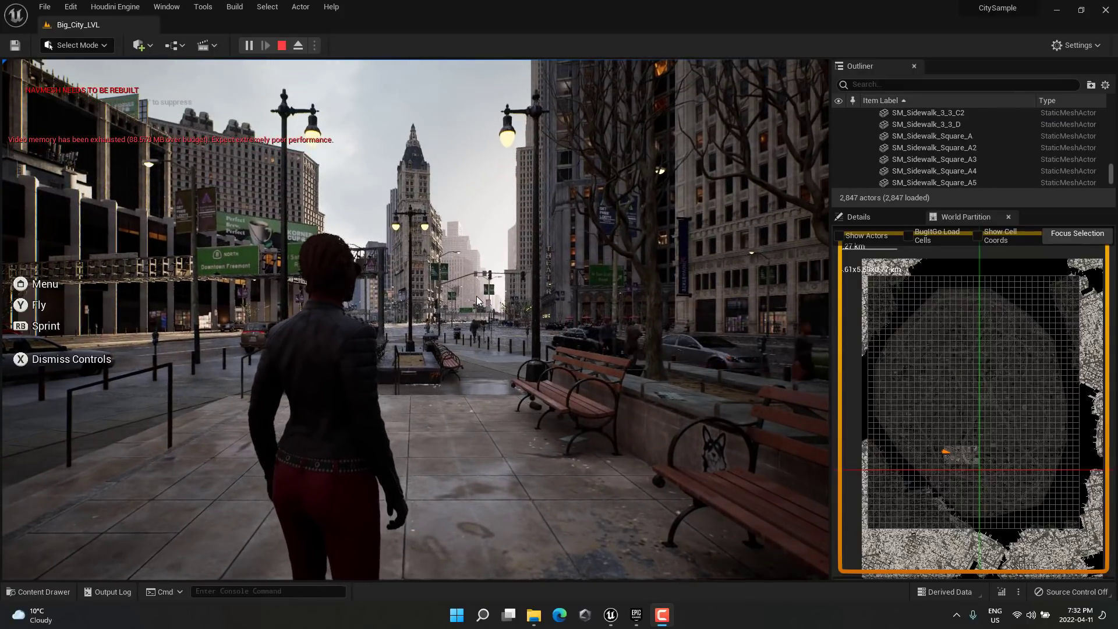
click(497, 316)
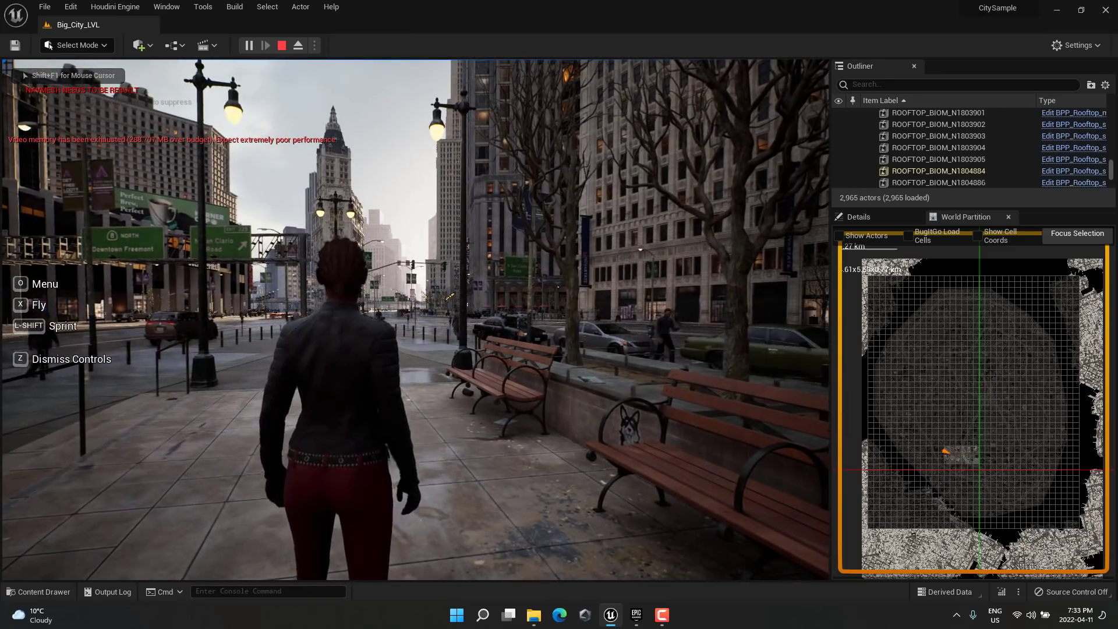
key(w)
key(w)
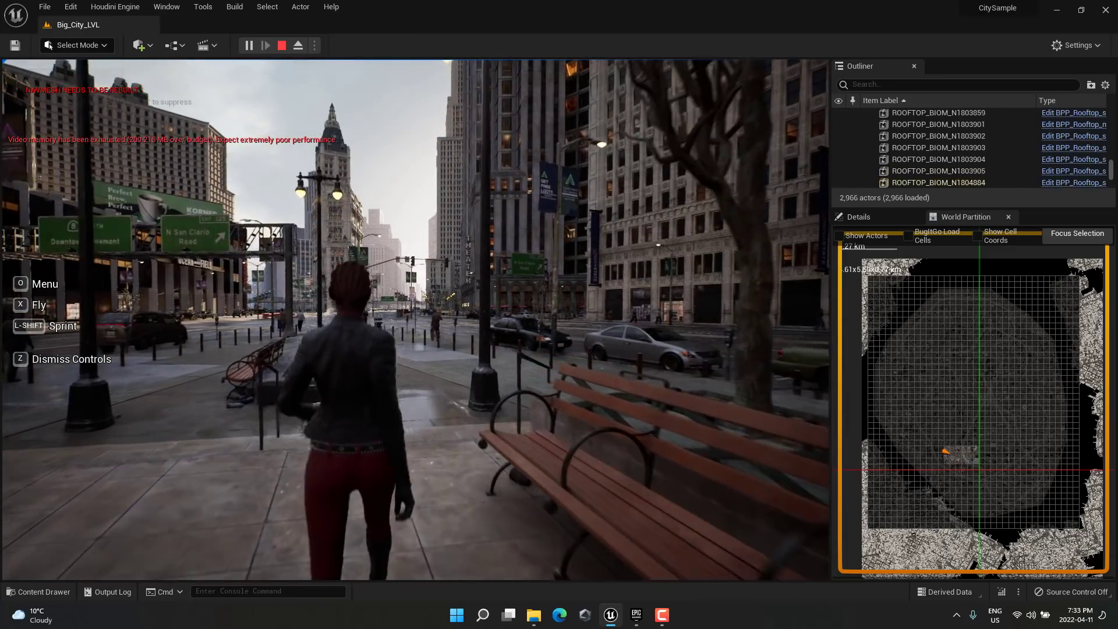
key(w)
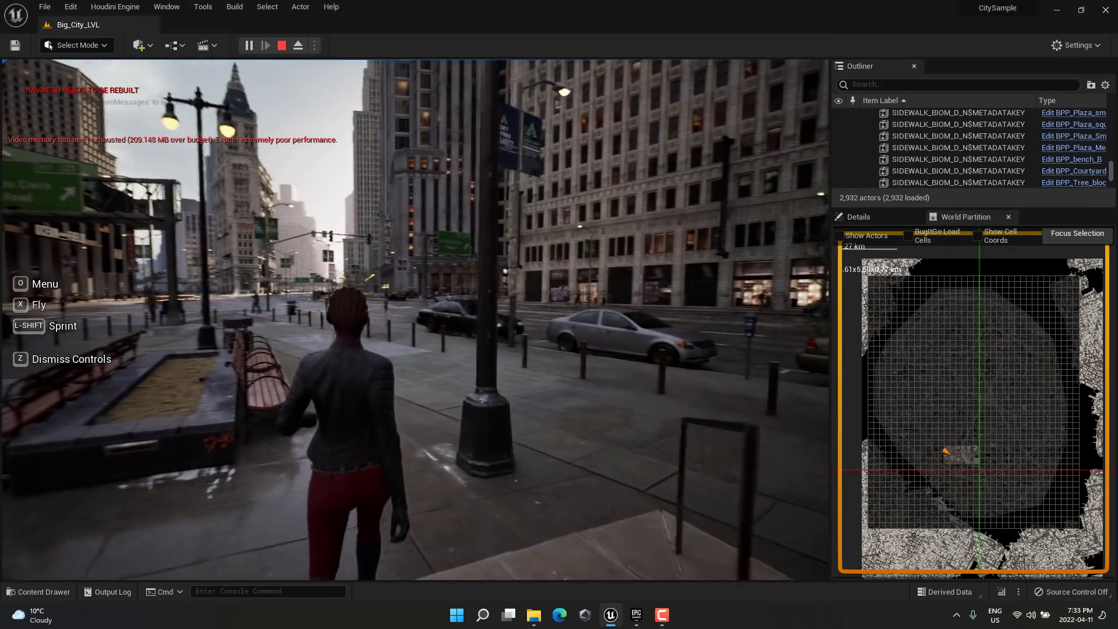
key(w)
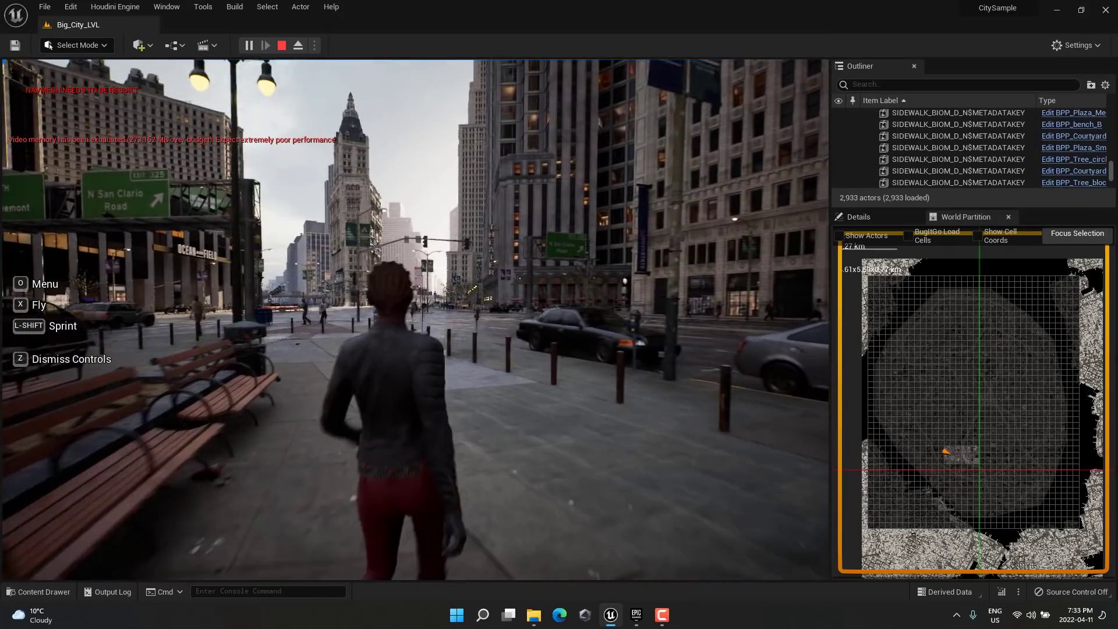
key(w)
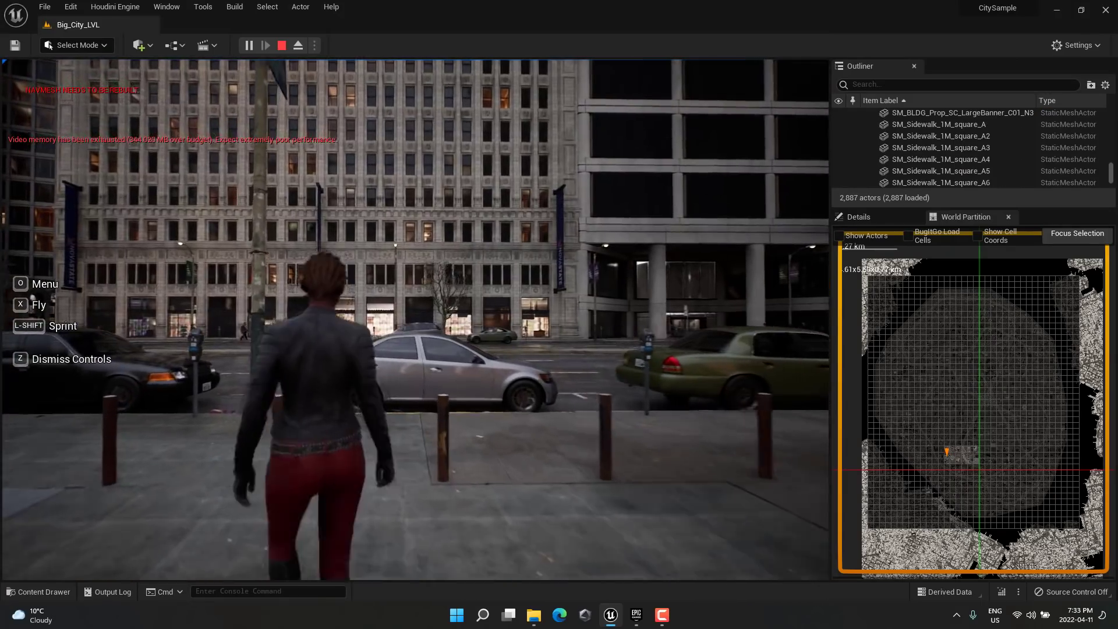
- Walk the character along the sidewalk beside the green car and past the pedestrian in the blue sweater
key(w)
key(w)
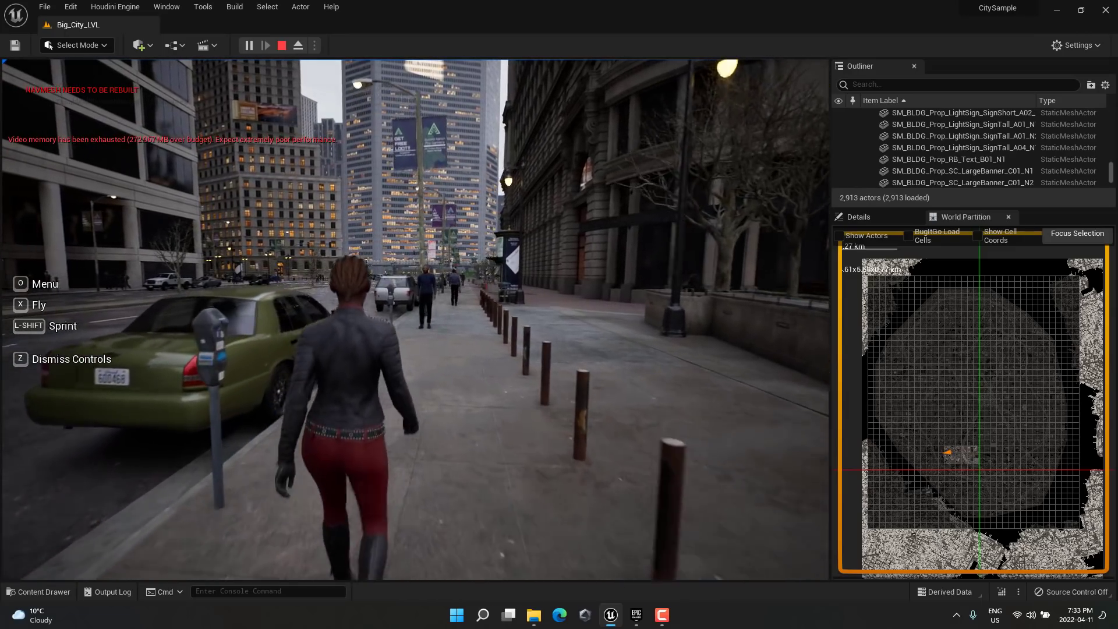
key(w)
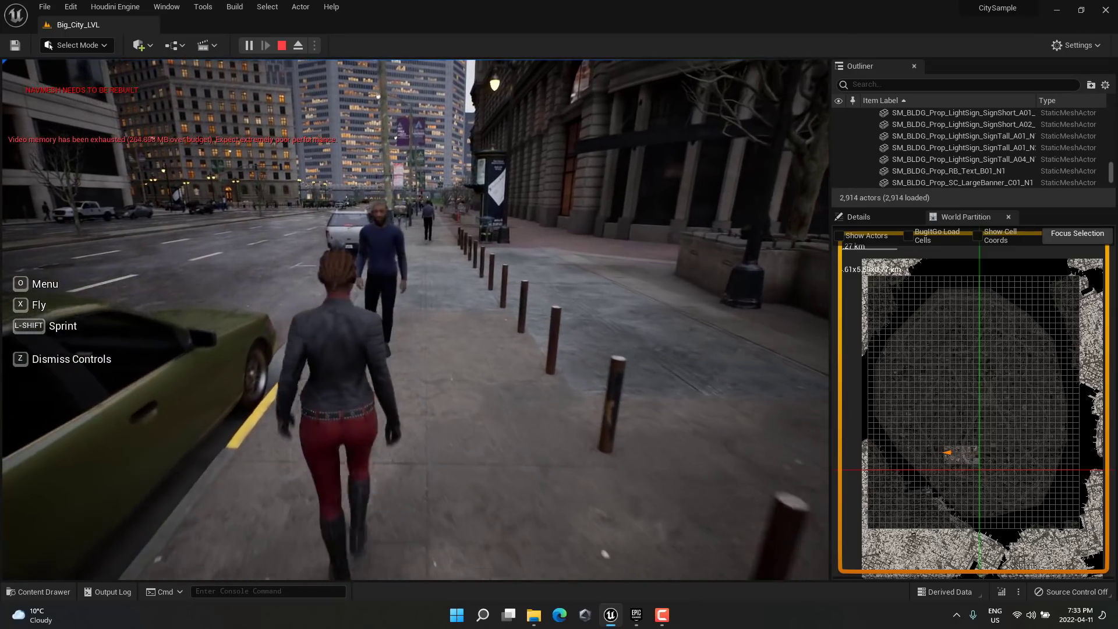
key(w)
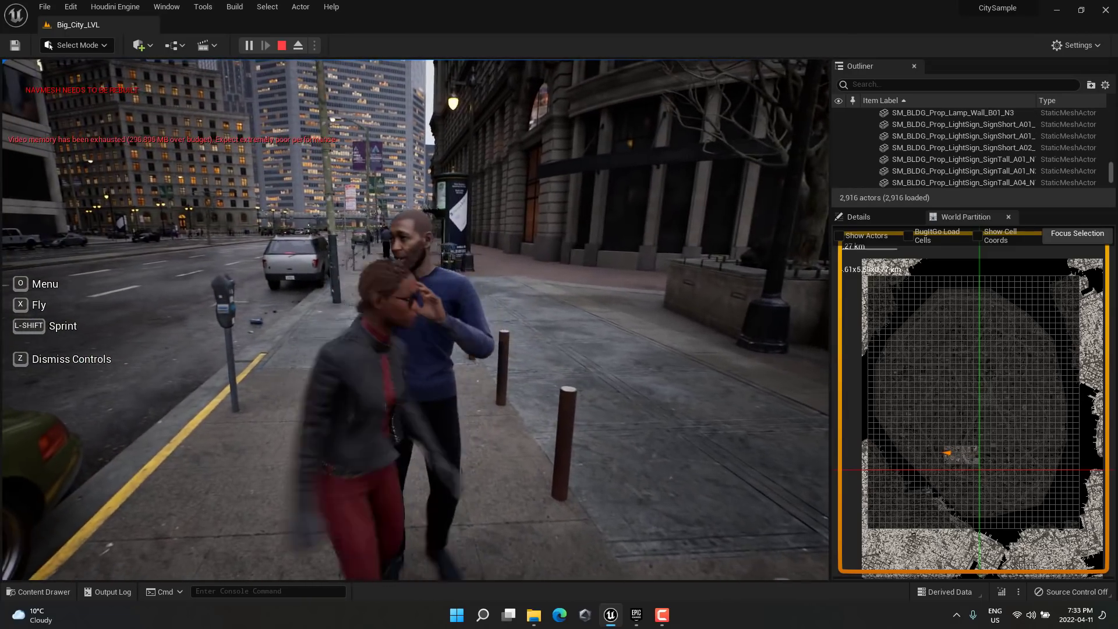
key(w)
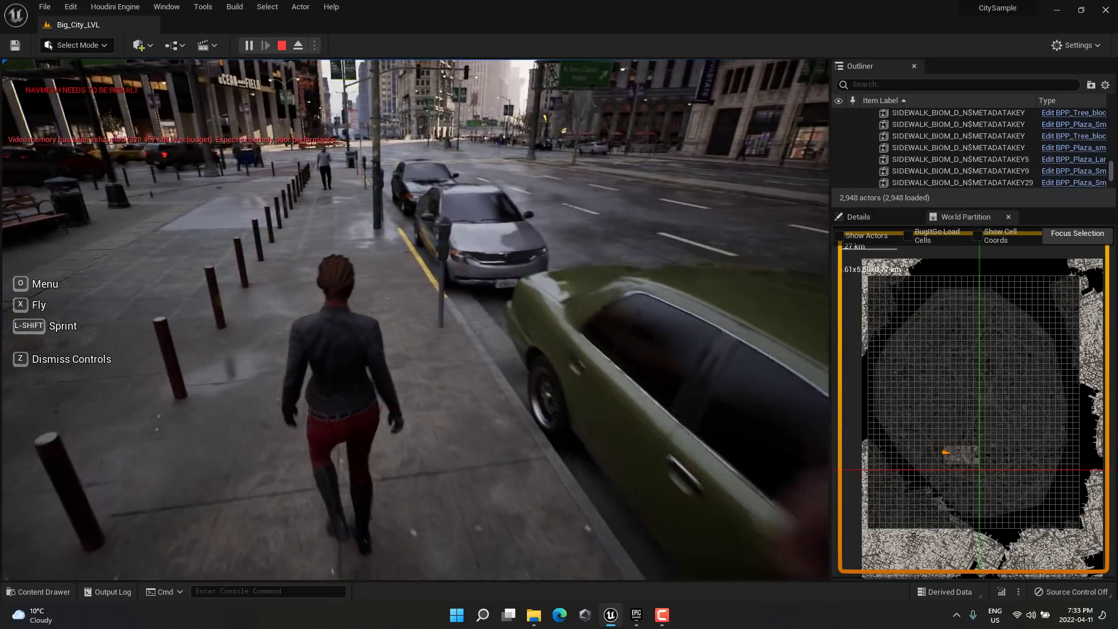
- Walk the character the opposite way along the curb past the parked silver and black cars
key(w)
key(w)
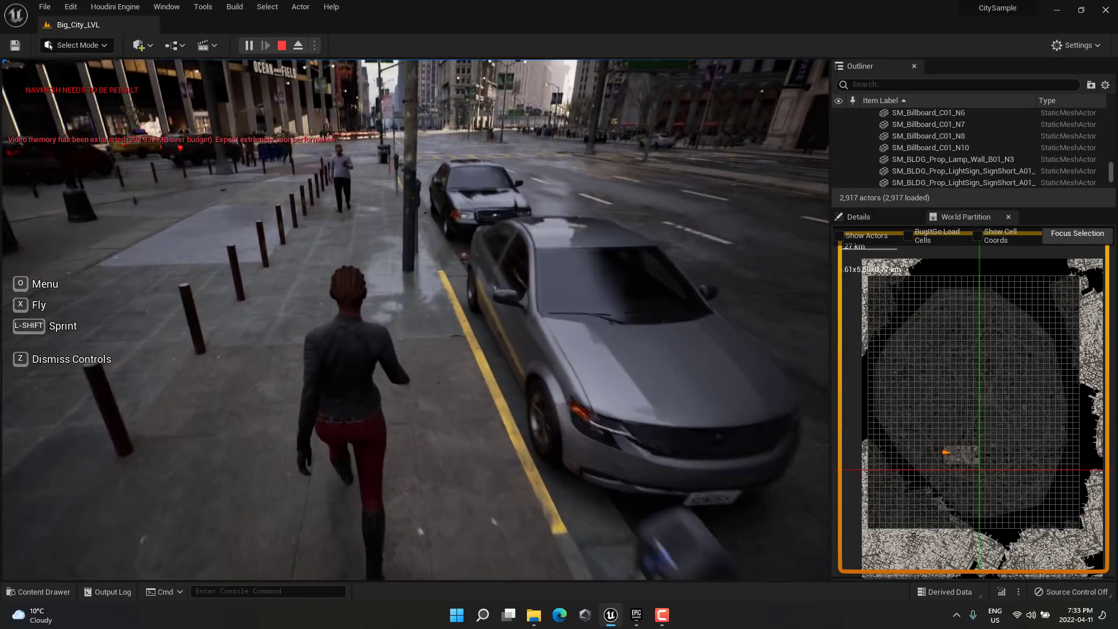
key(w)
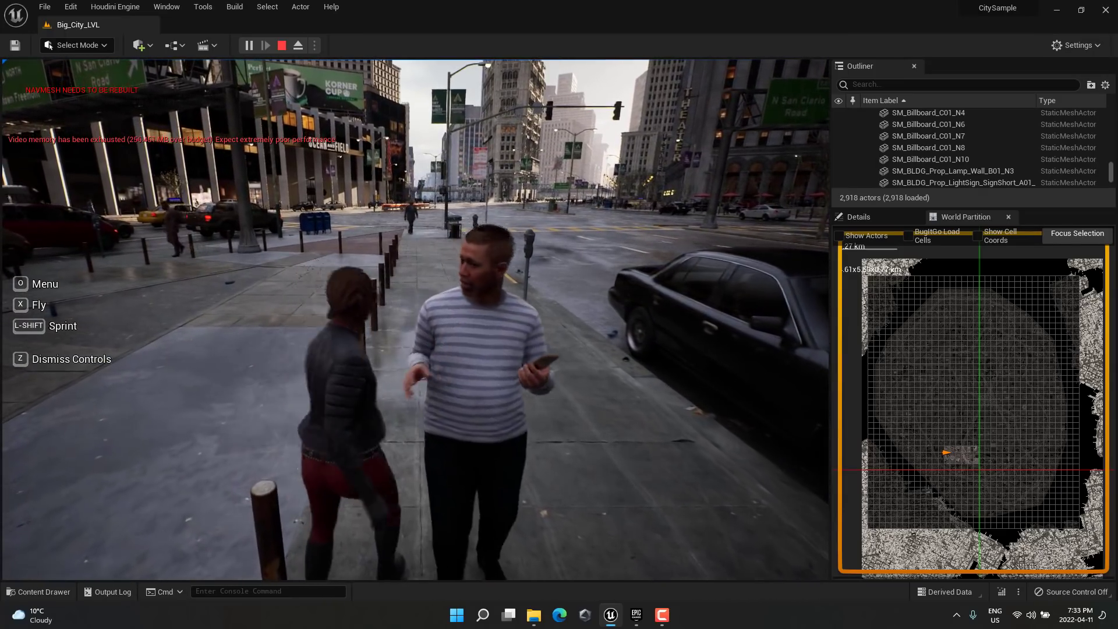
key(w)
key(w)
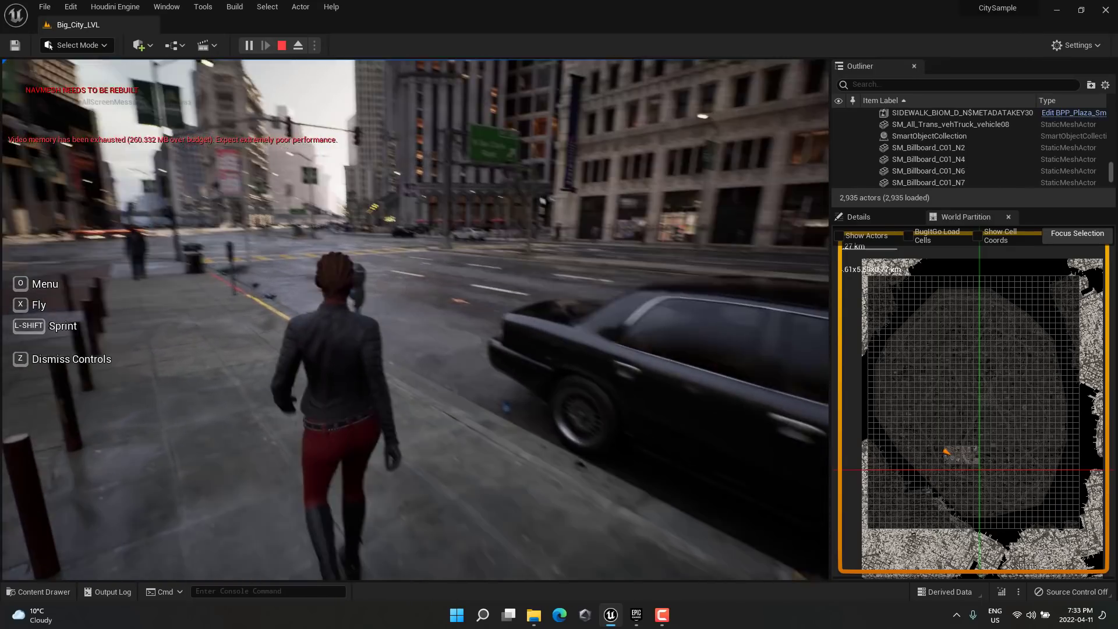
- Switch from walking to fly mode and fly up over the intersection beside the theater building
key(w)
key(w)
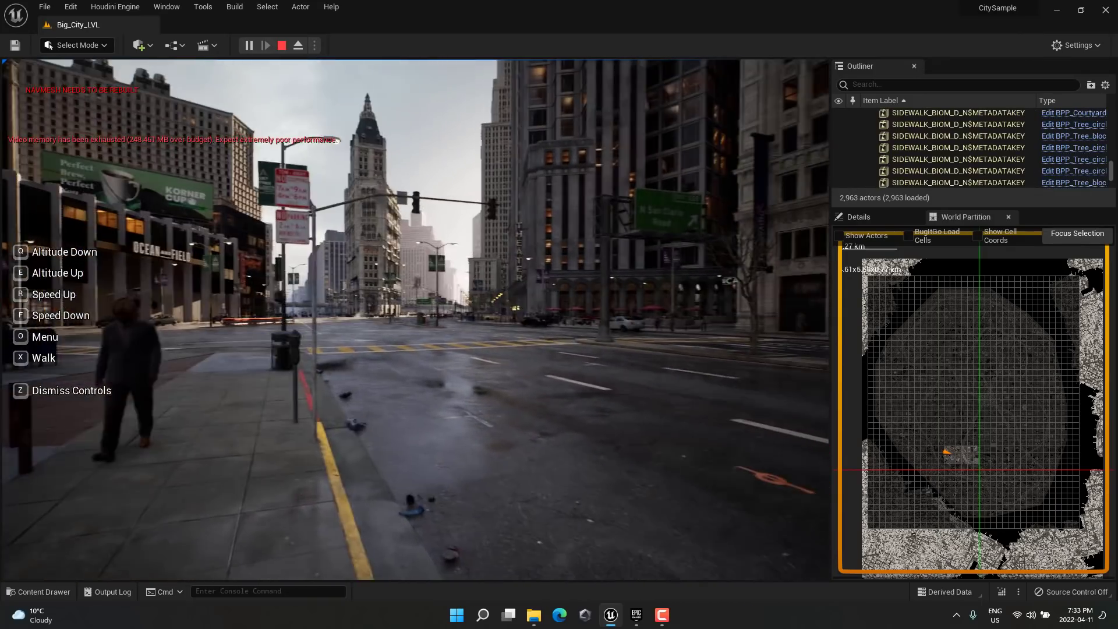
key(w)
key(w)
key(e)
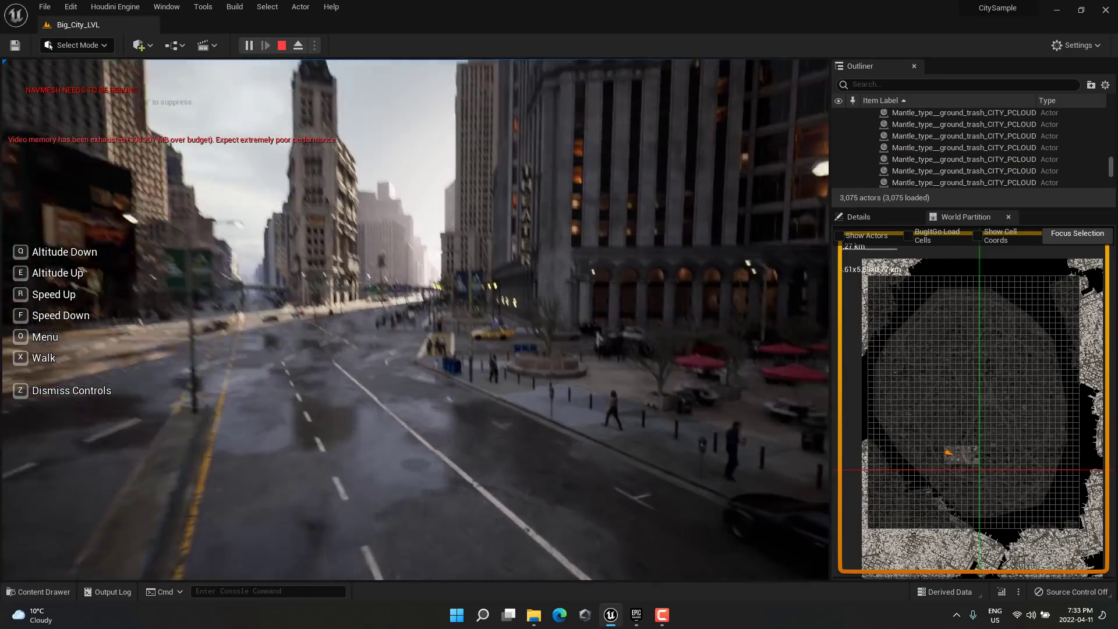
key(w)
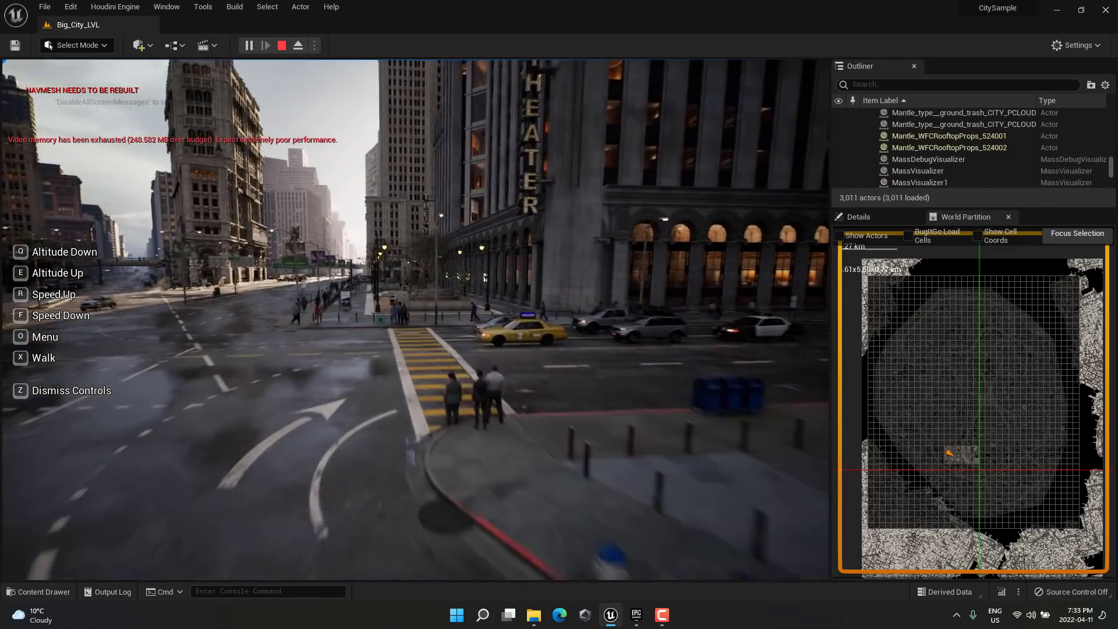
key(w)
key(w)
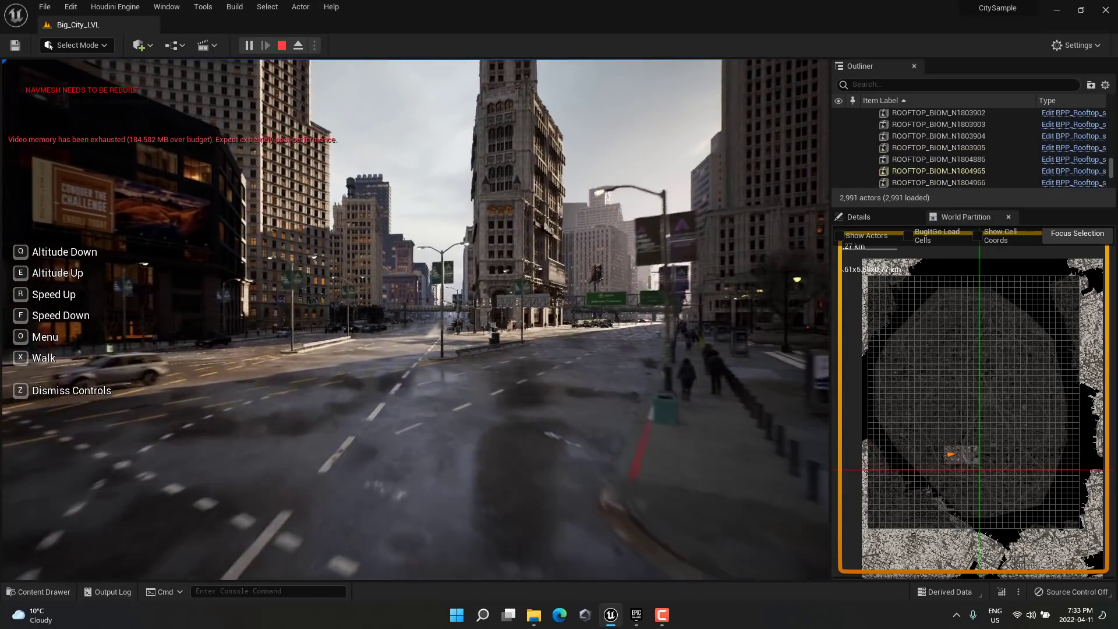
- Fly toward the narrow corner tower and down into the sunlit avenue facing the oncoming traffic
key(w)
key(w)
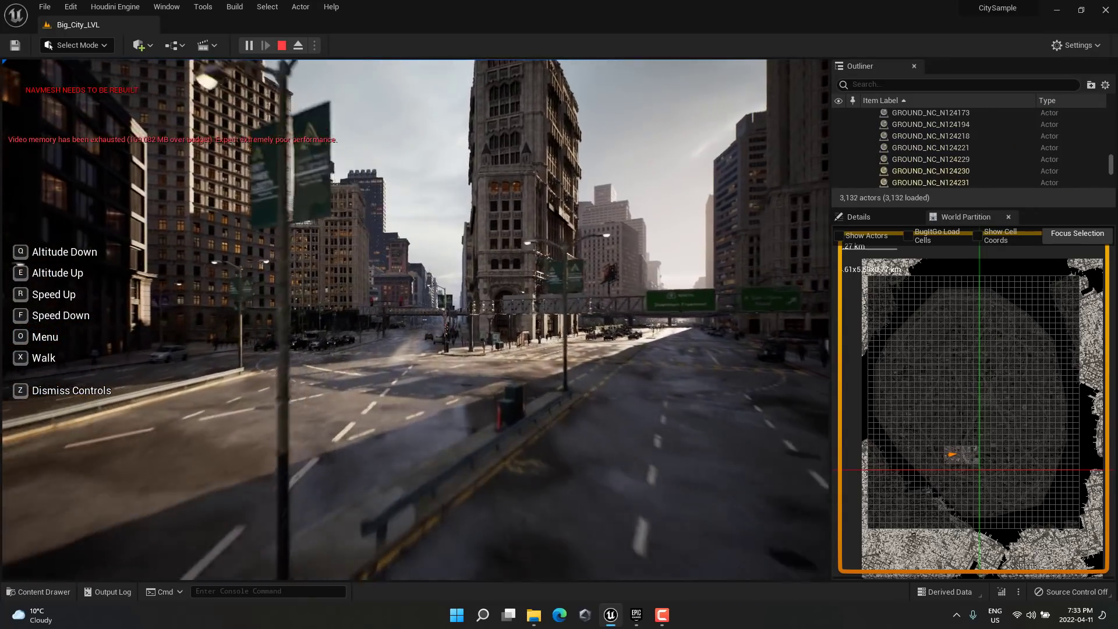
key(w)
key(w)
key(w)
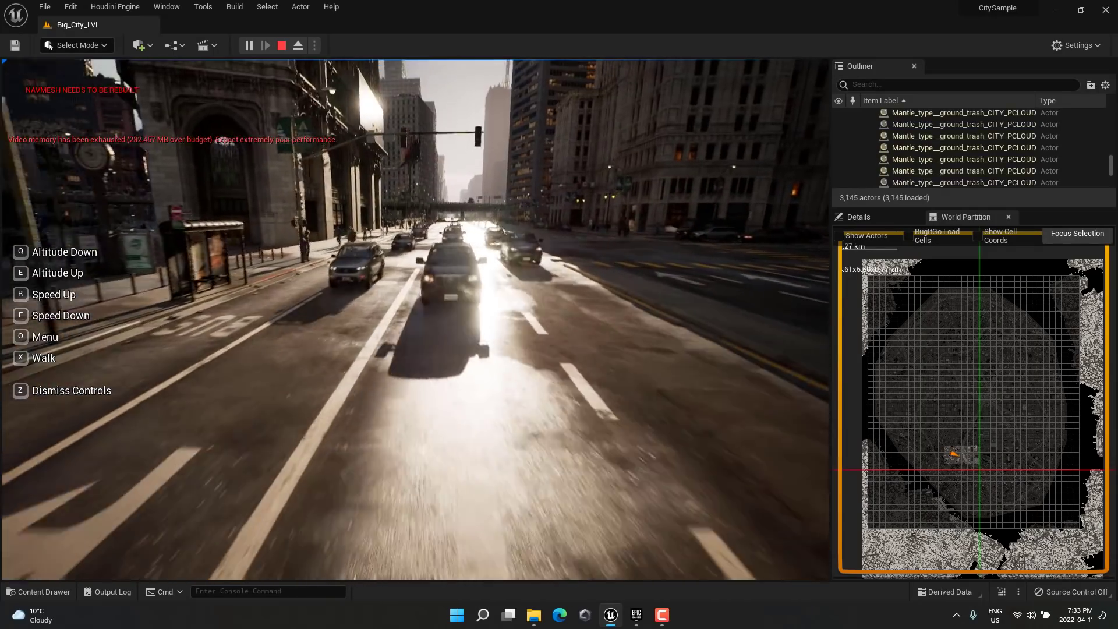
- Back away from the oncoming cars and move in to inspect the damaged black pickup truck
key(s)
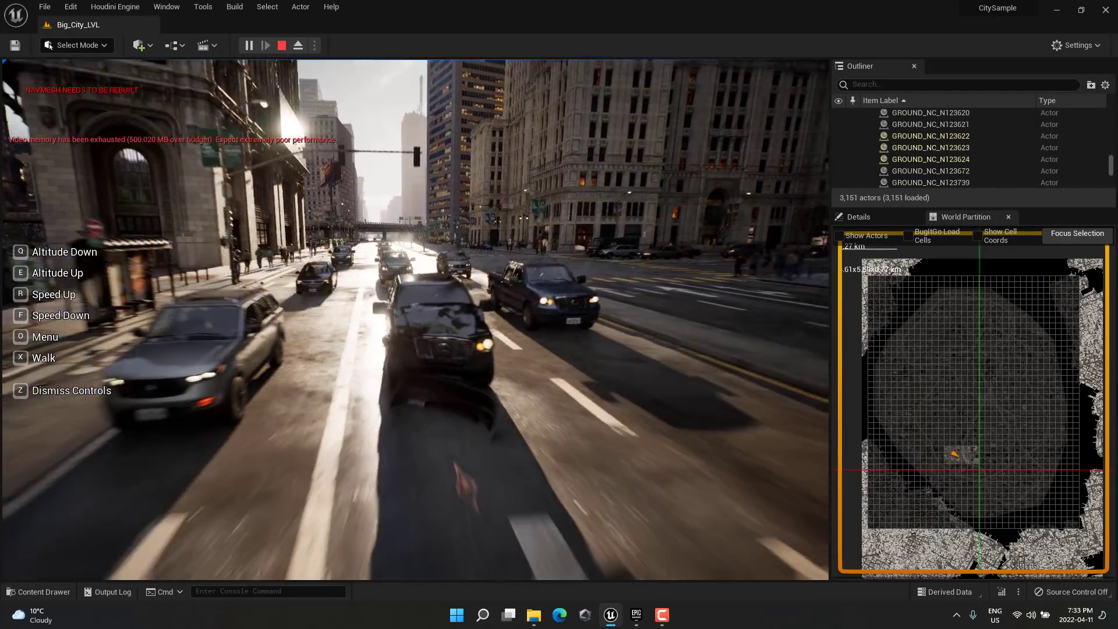
key(s)
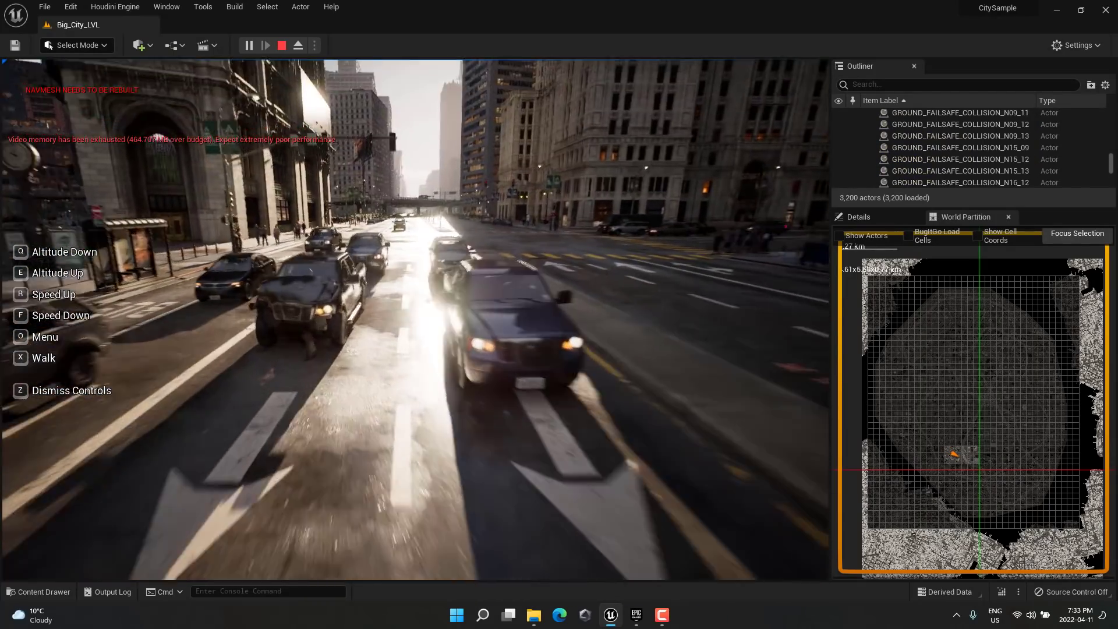
key(w)
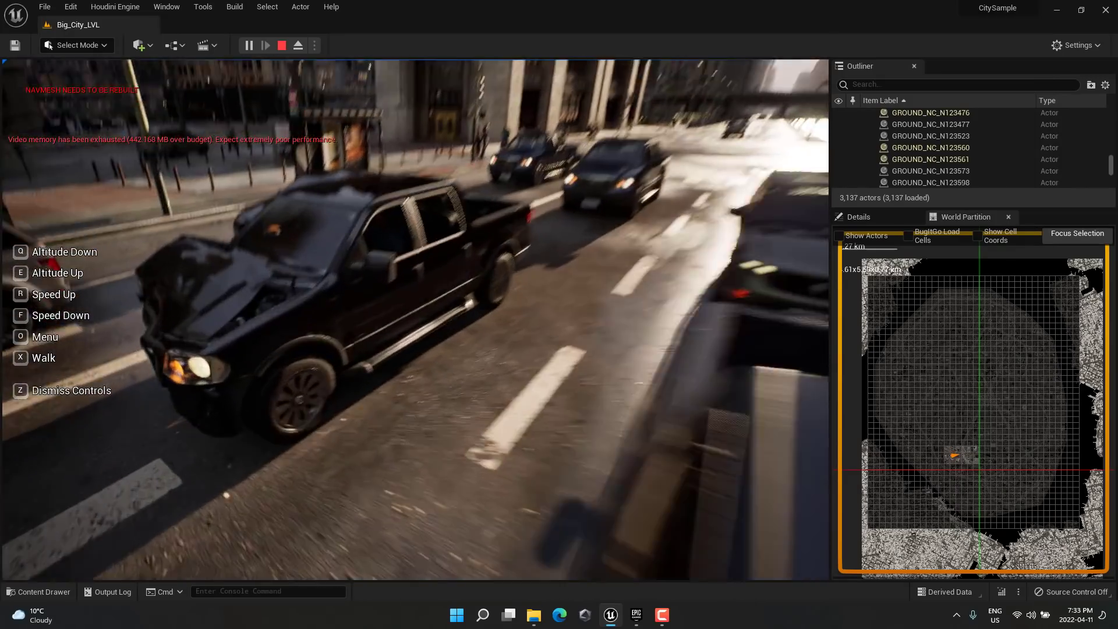
key(w)
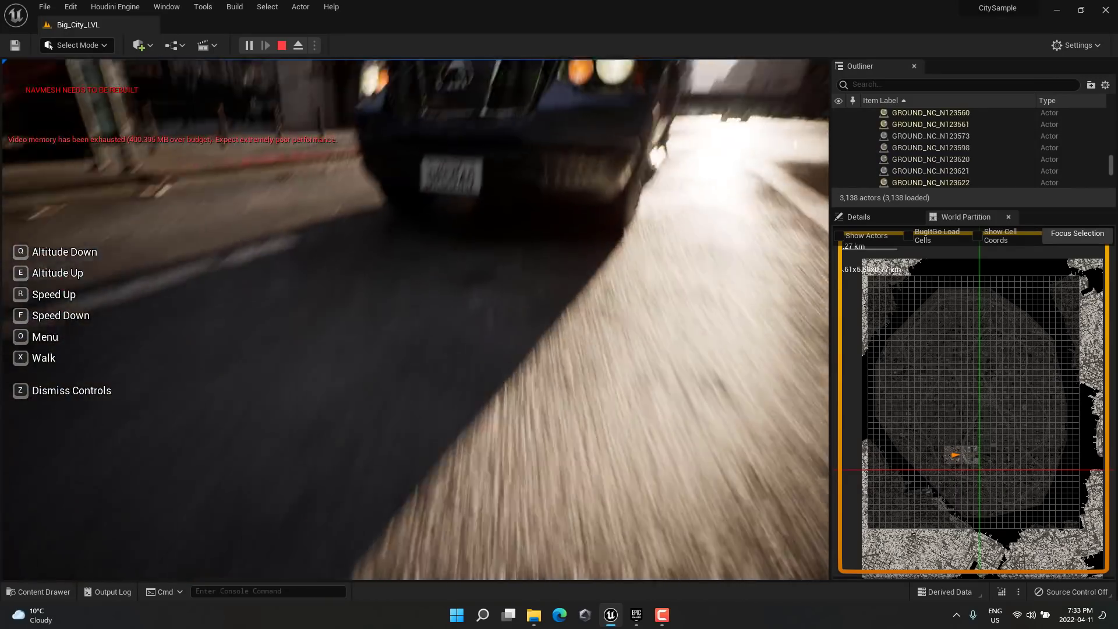
key(w)
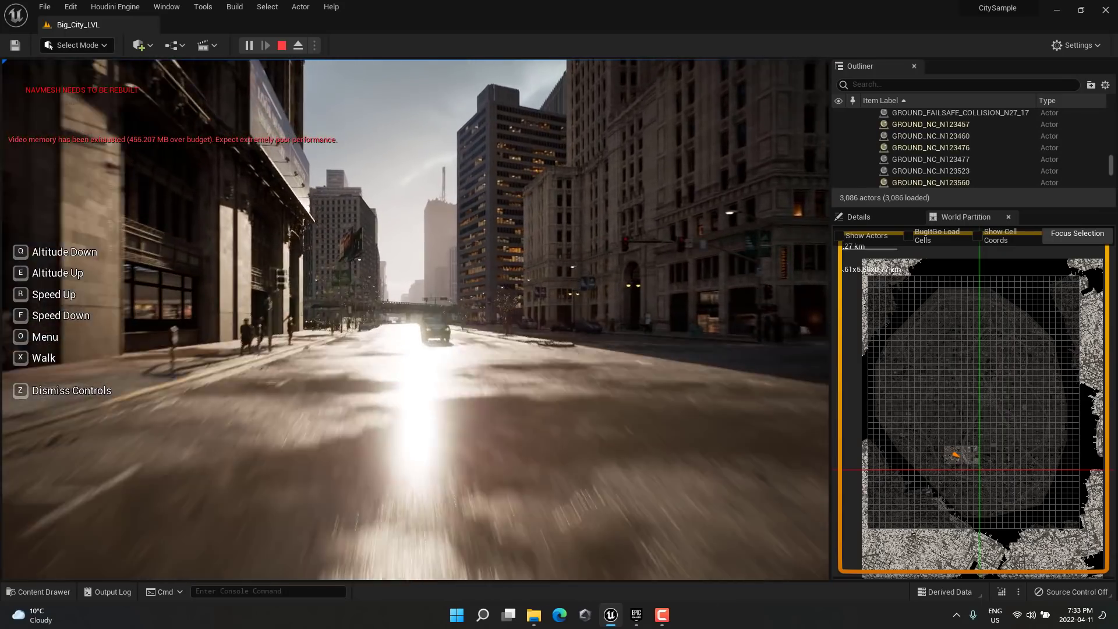
- Fly down the sunlit avenue to the parking lot beside the elevated freeway
key(w)
key(w)
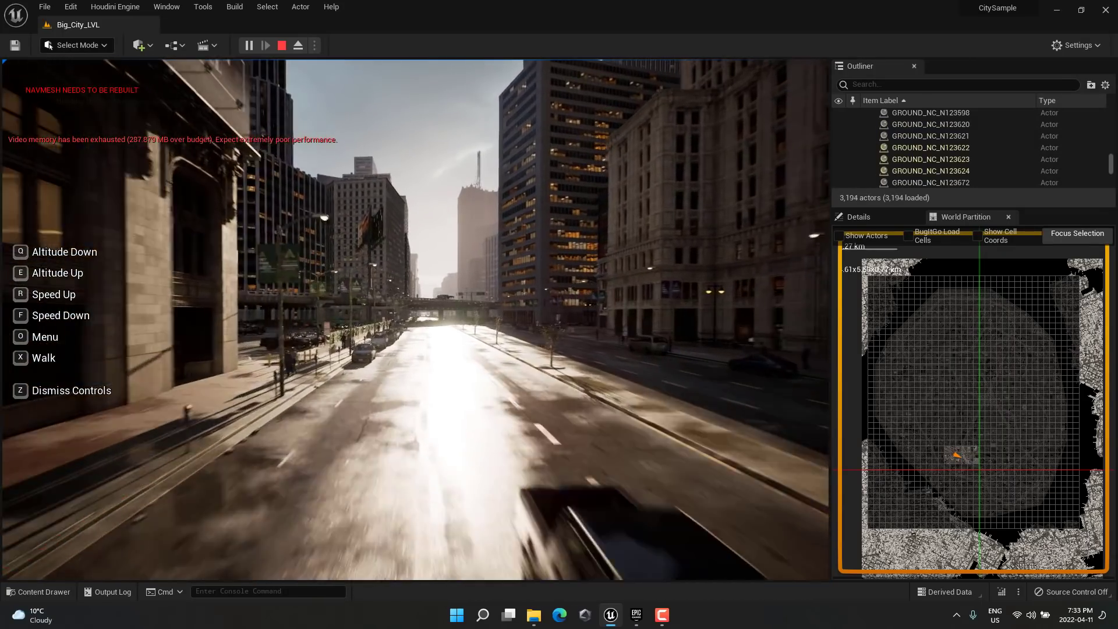
key(w)
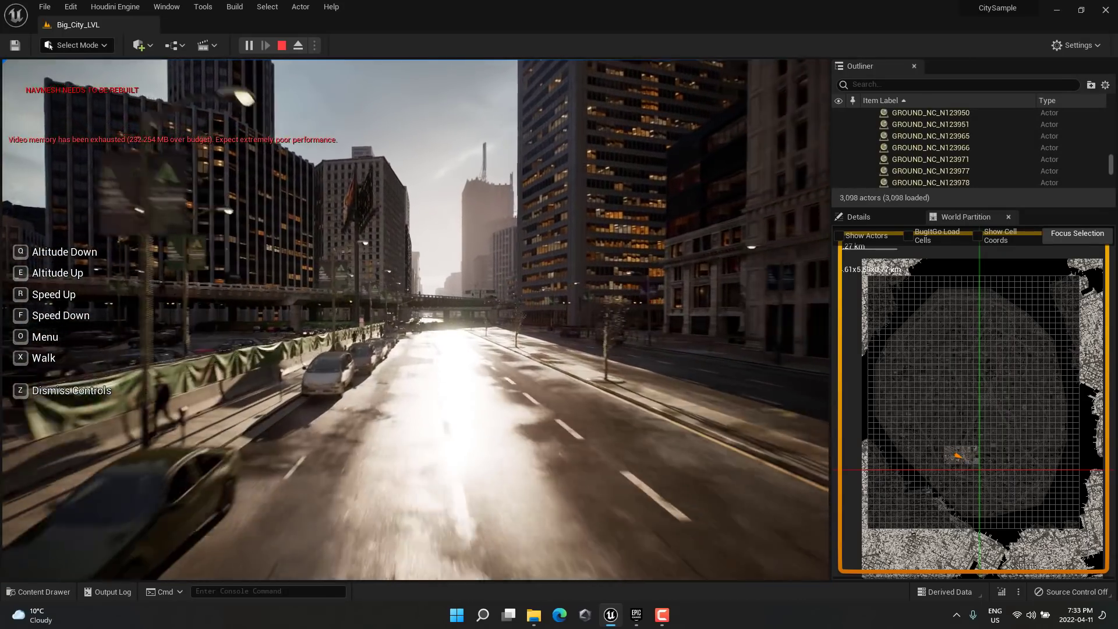
key(w)
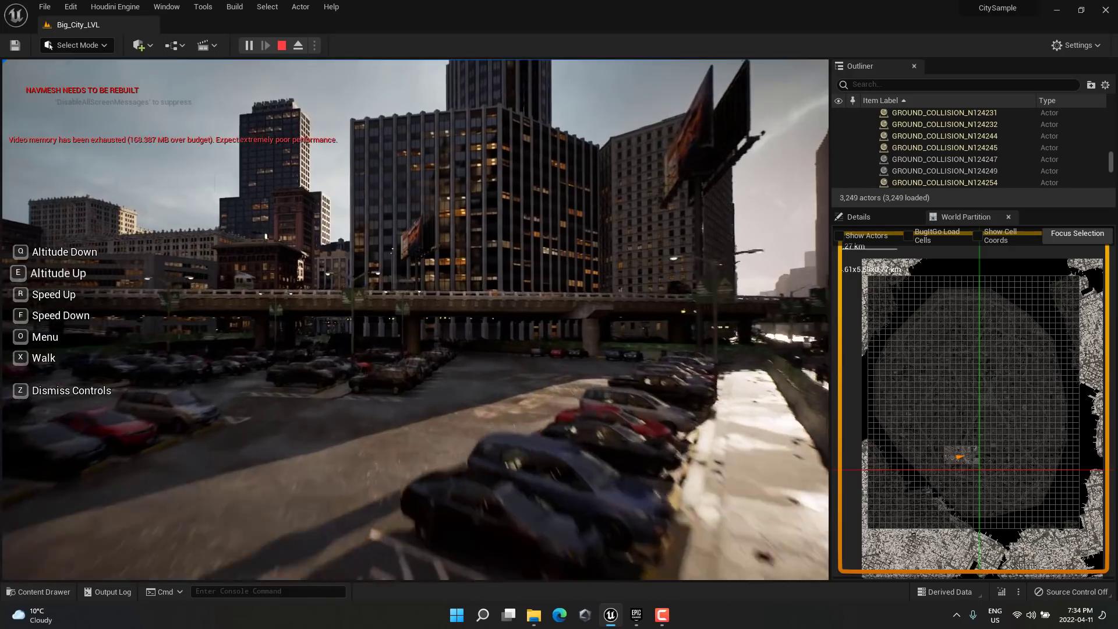
- Fly over the parking lot and onto the elevated freeway deck
key(w)
key(w)
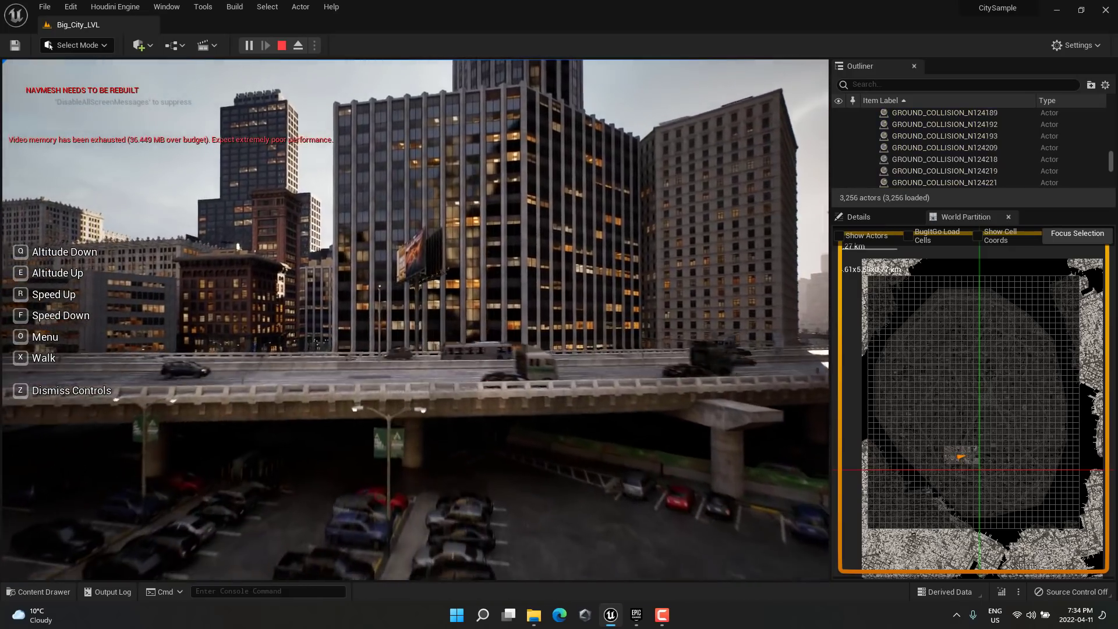
key(w)
key(w)
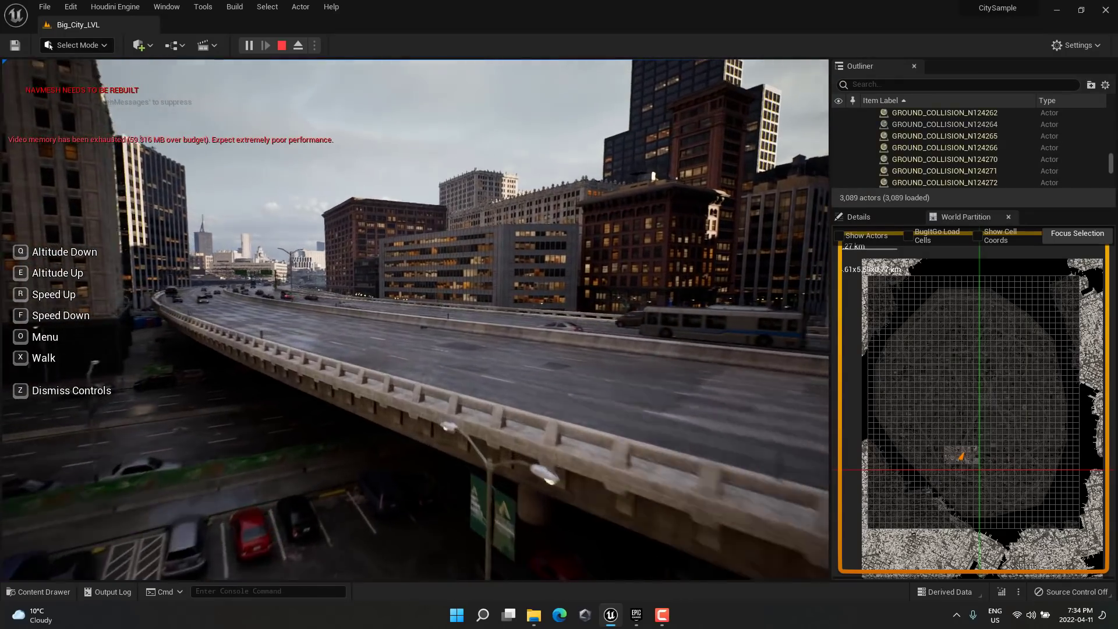
key(w)
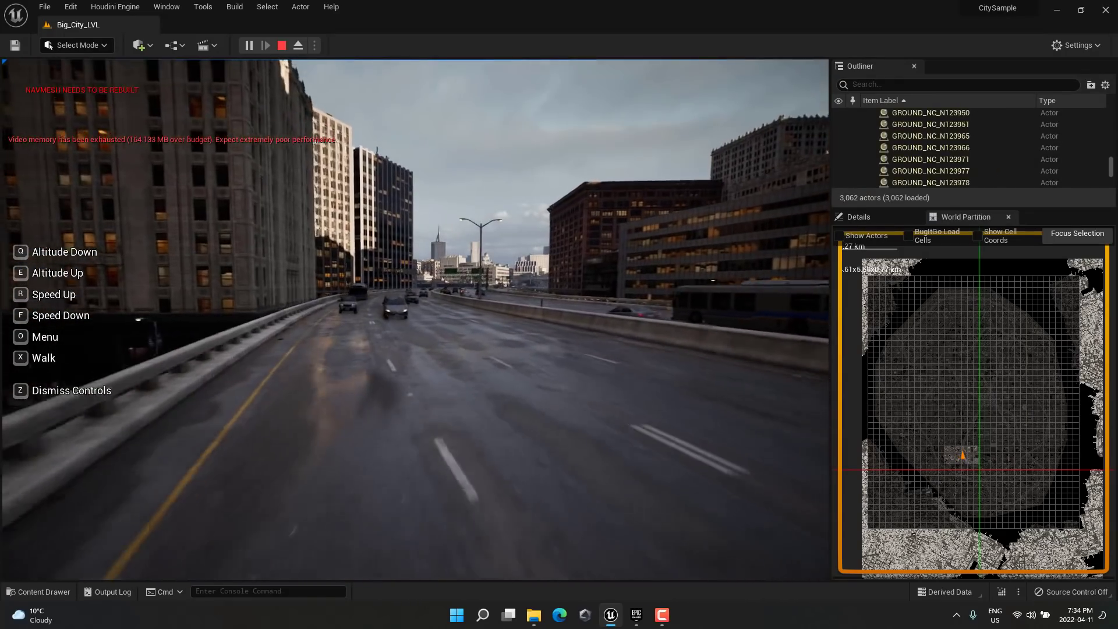
- Fly along the freeway through the moving traffic and close up to a large vehicle's wheels
key(w)
key(w)
key(w)
key(w)
key(w)
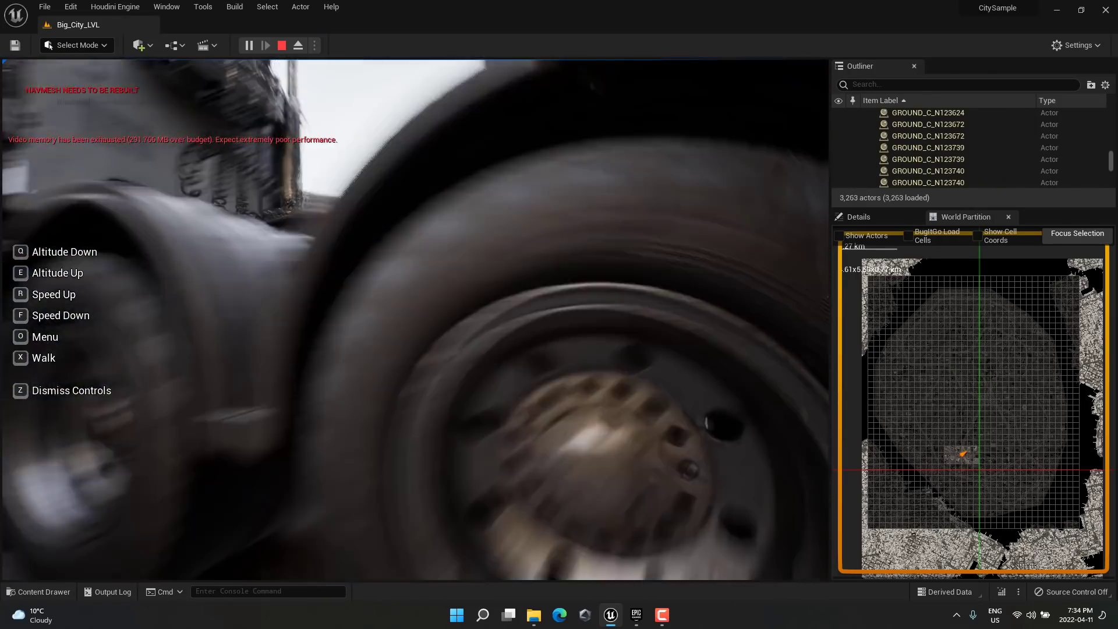
- Follow the freeway traffic past the tall buildings, back off to view the oncoming vehicles, and stop playing the level
key(w)
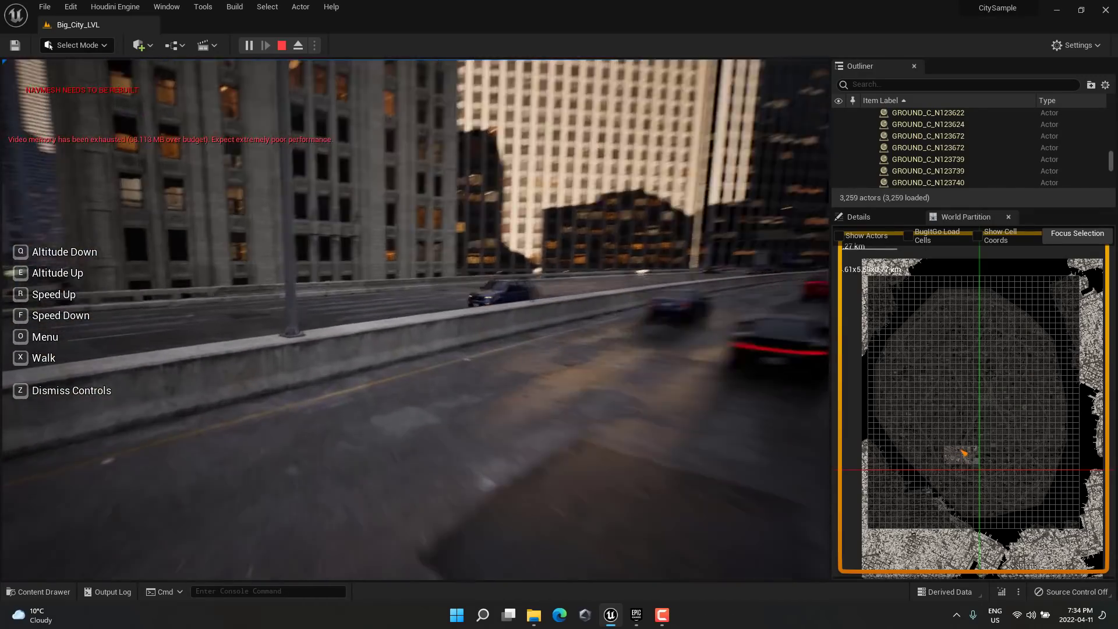
key(w)
key(w)
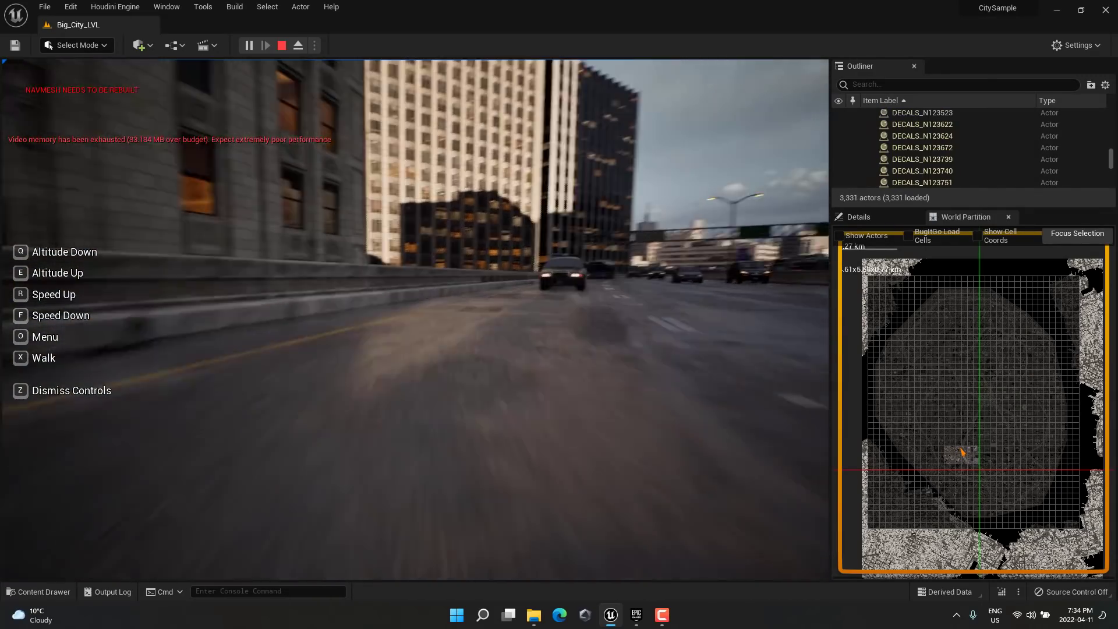
key(s)
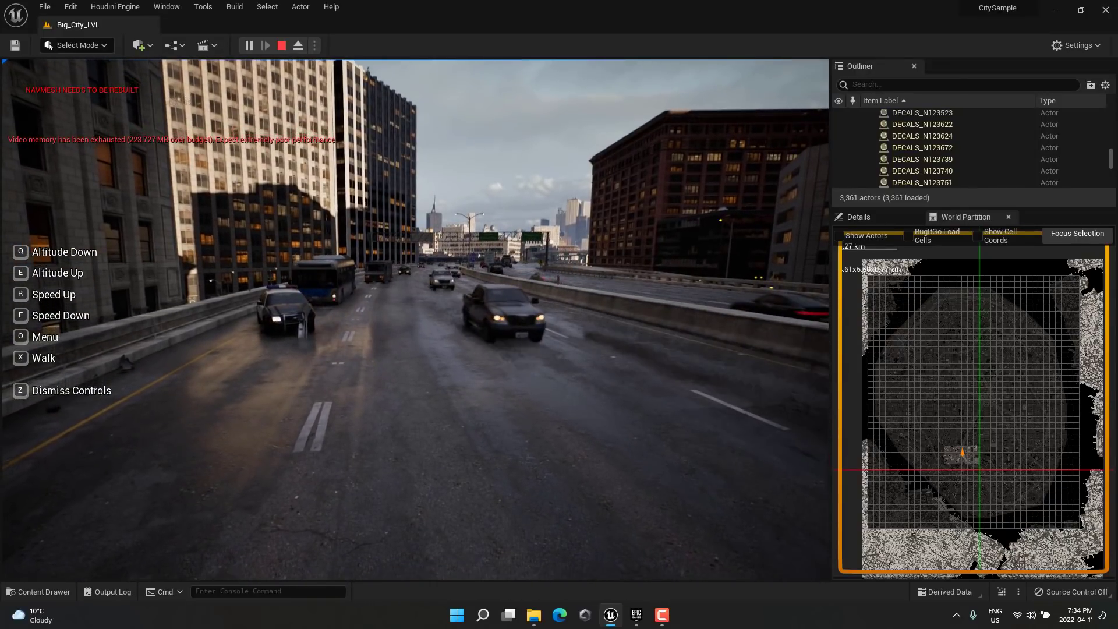
key(Escape)
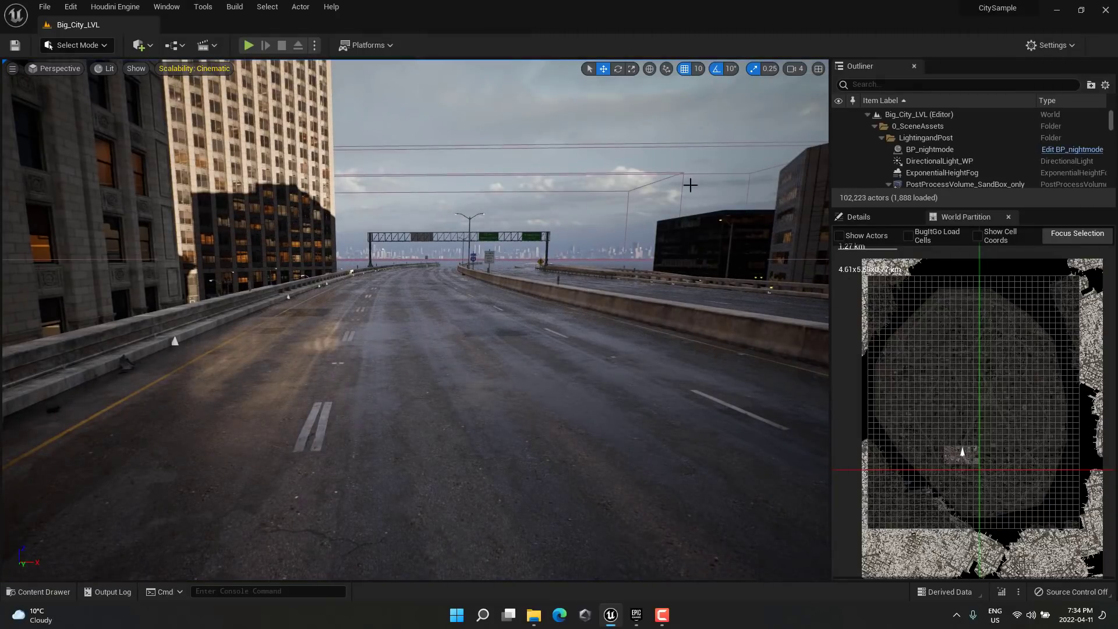
- Set all engine scalability groups to Medium quality
click(1059, 47)
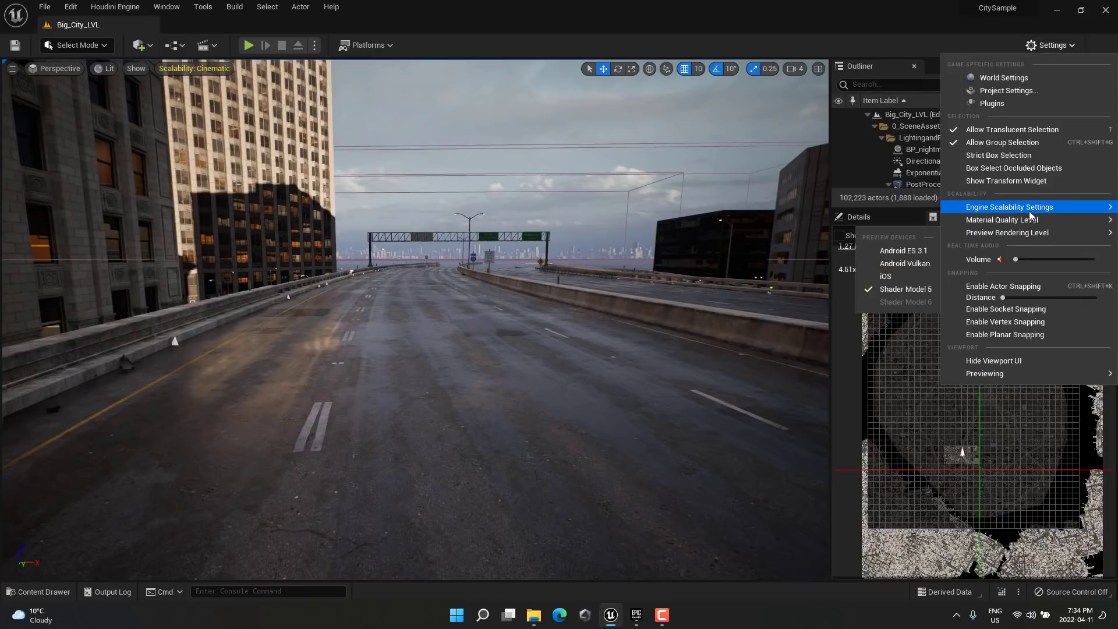
mouse_move(987, 213)
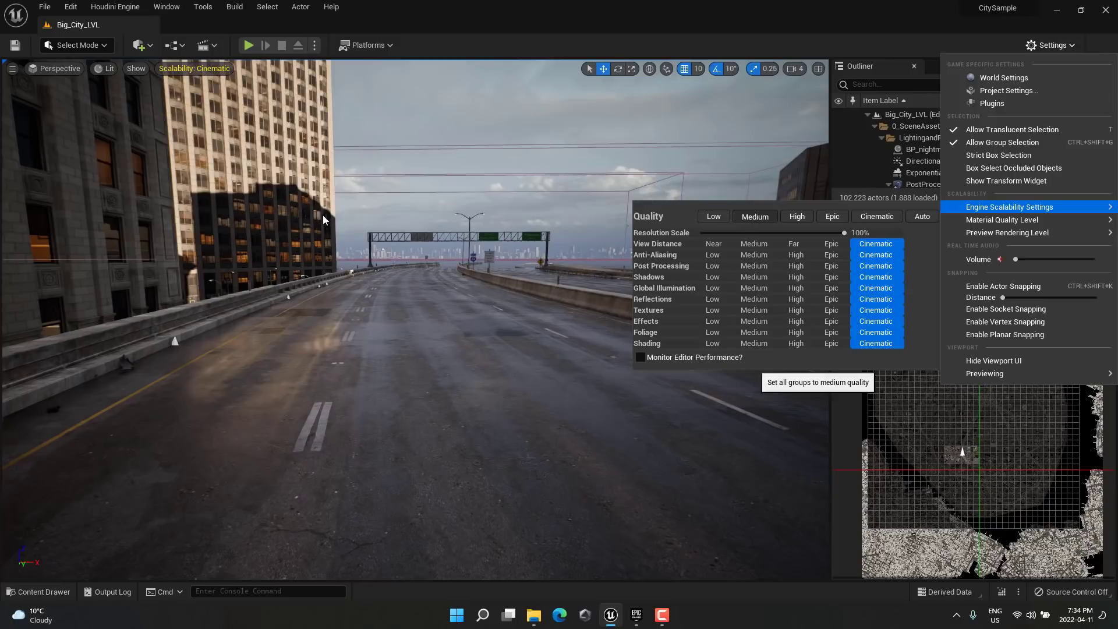
click(755, 216)
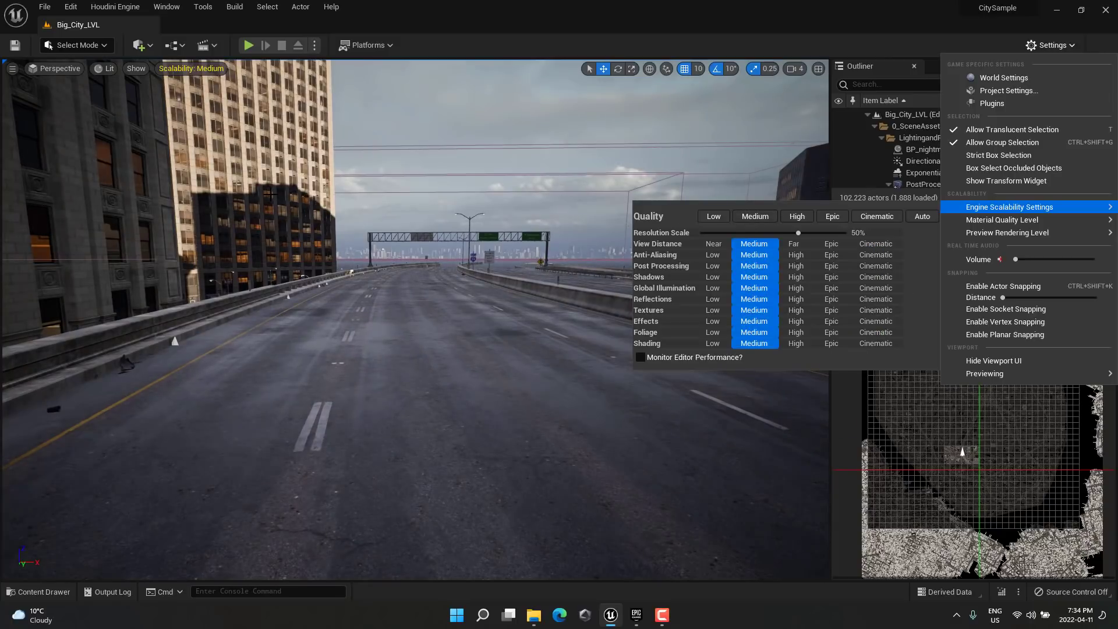
- Fly the editor camera over the parking lot and between the towers to inspect the city at Medium quality
right_drag(463, 318, 809, 291)
key(w)
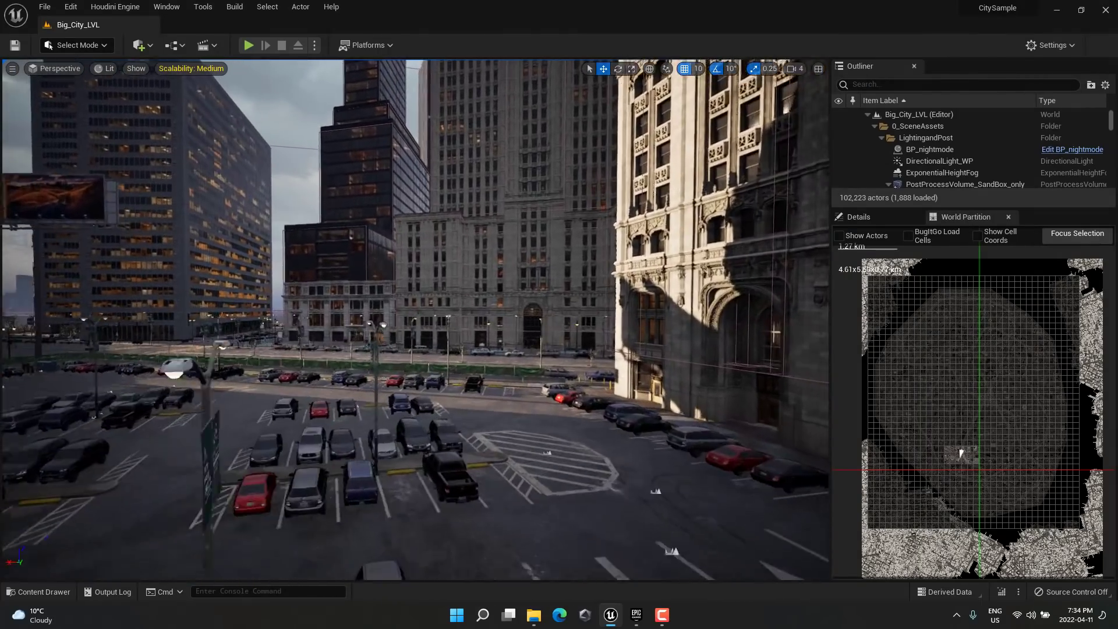
key(w)
right_drag(415, 319, 561, 308)
key(w)
key(w)
right_drag(399, 490, 582, 490)
key(w)
- Show the project's Map content folder to view the available city levels
click(37, 592)
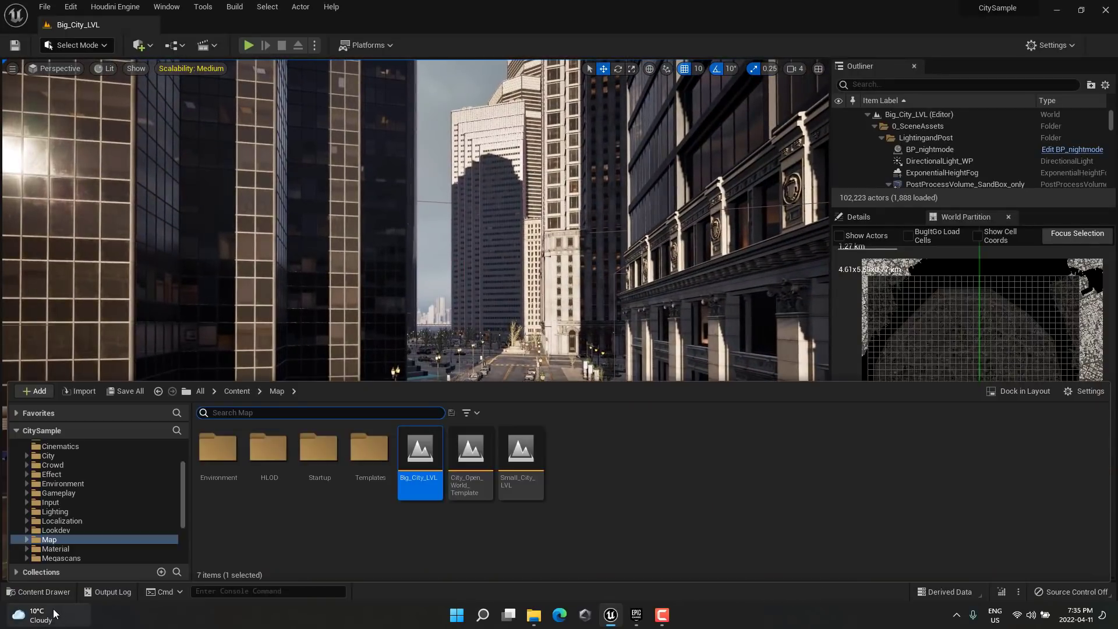
mouse_move(46, 610)
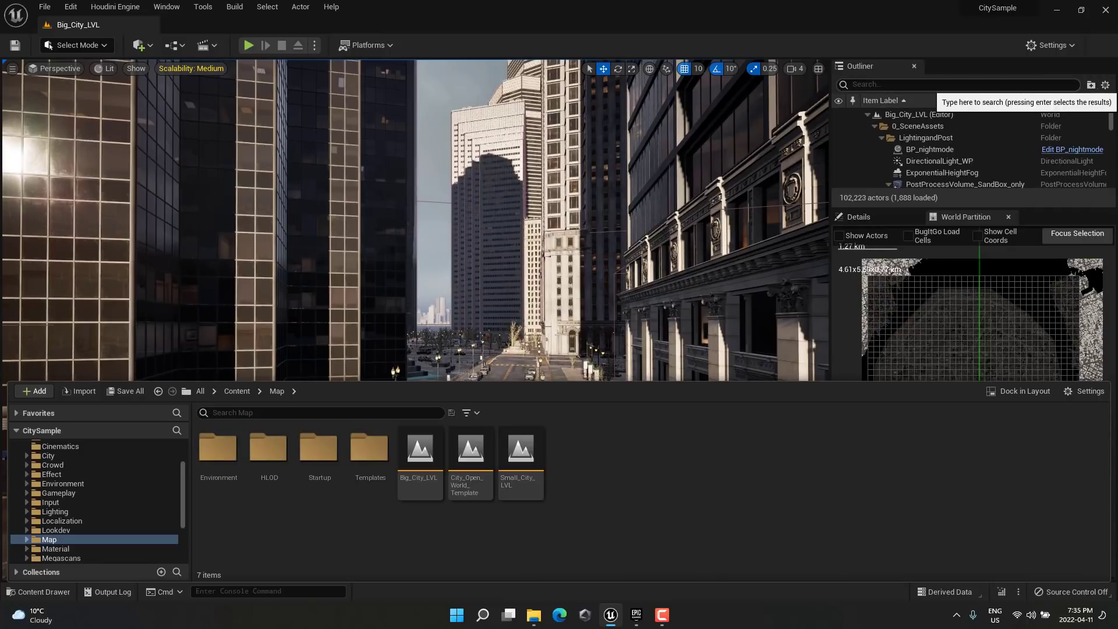
- Turn the view across the city intersection and look through the Houdini Engine commands
right_drag(699, 192, 803, 192)
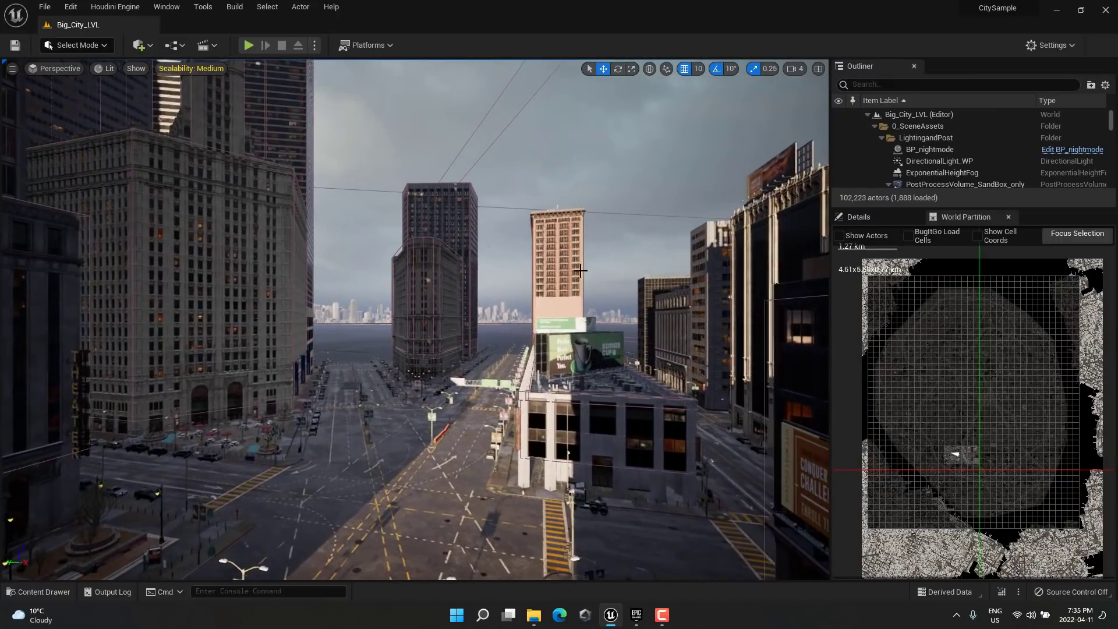
click(115, 7)
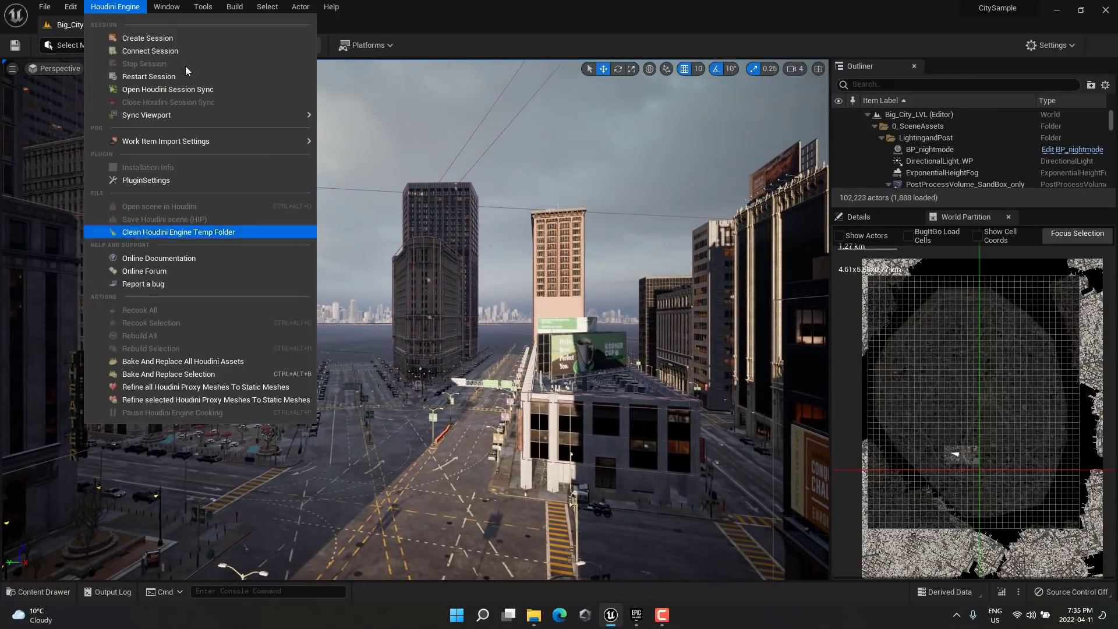
click(107, 7)
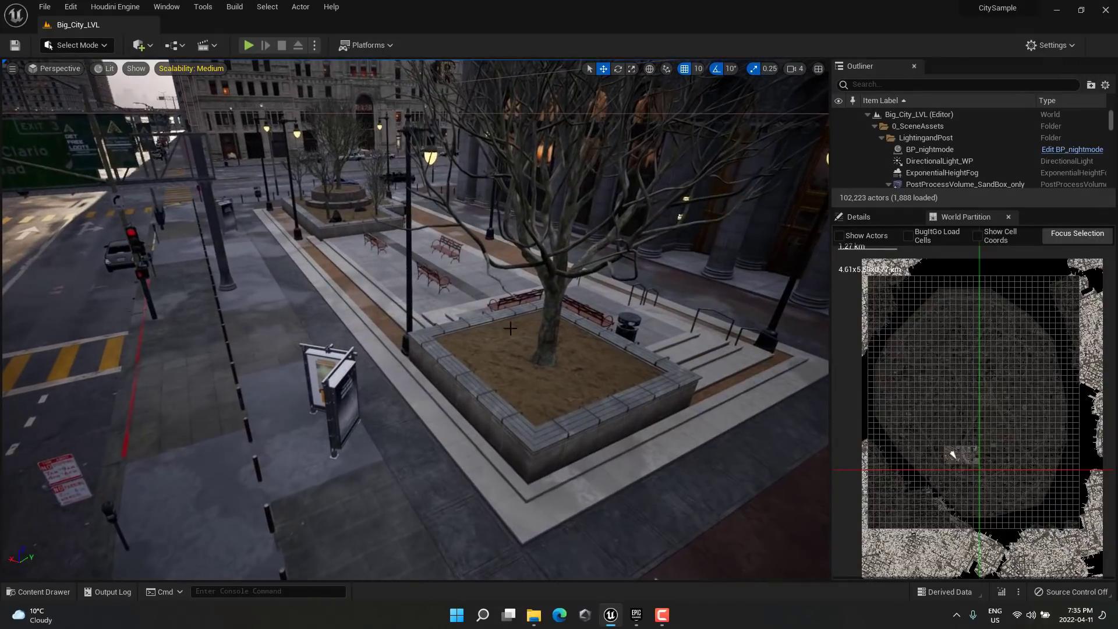
- Open the BPP_Plaza_Large_B blueprint of the street plaza, inspect the assembled plaza in its 3D preview, and close it
click(500, 322)
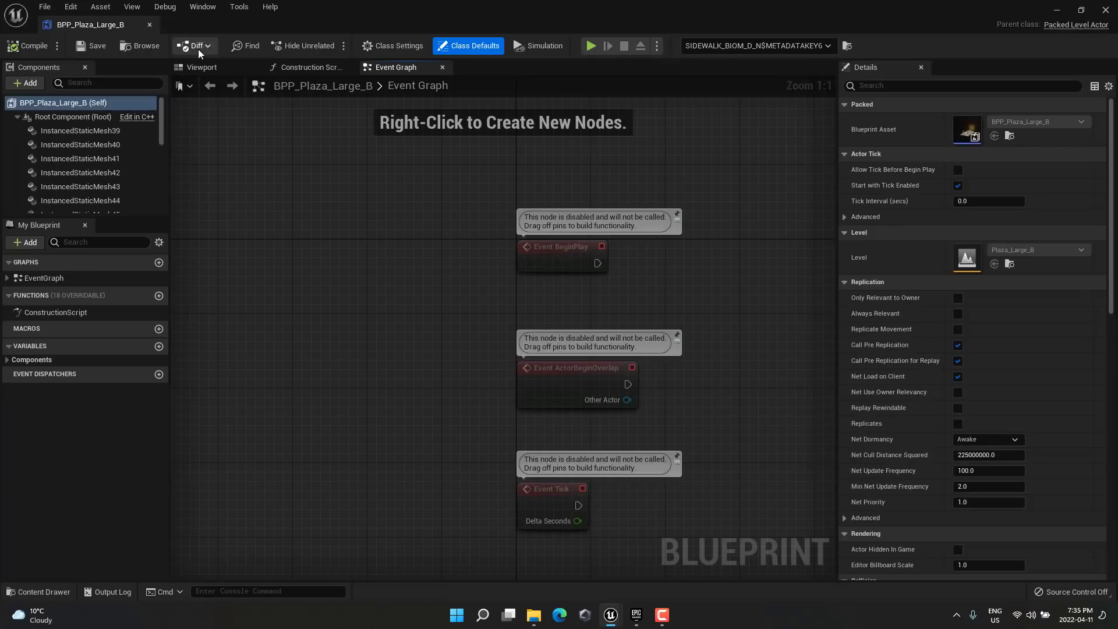
click(76, 130)
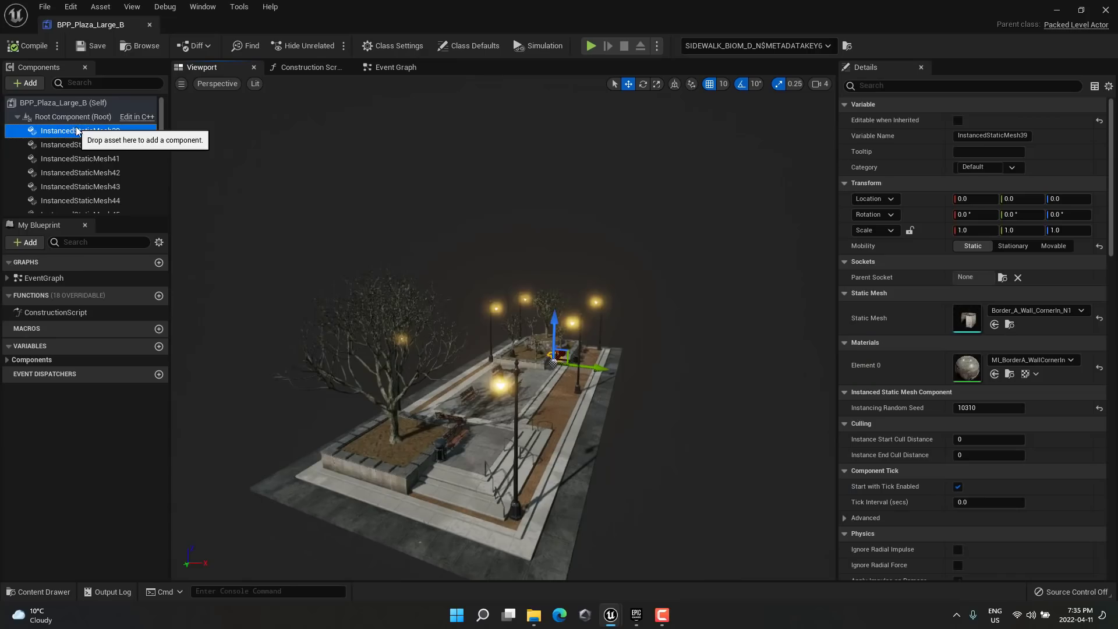
mouse_move(595, 441)
right_down()
mouse_move(316, 441)
mouse_move(386, 441)
mouse_move(455, 493)
mouse_move(455, 482)
mouse_move(595, 441)
right_up()
key(w)
key(s)
key(w)
key(s)
click(149, 26)
- Enlarge the Outliner and set it to hide temporary actors, unloaded actors and level instances
right_drag(415, 319, 712, 319)
double_click(954, 454)
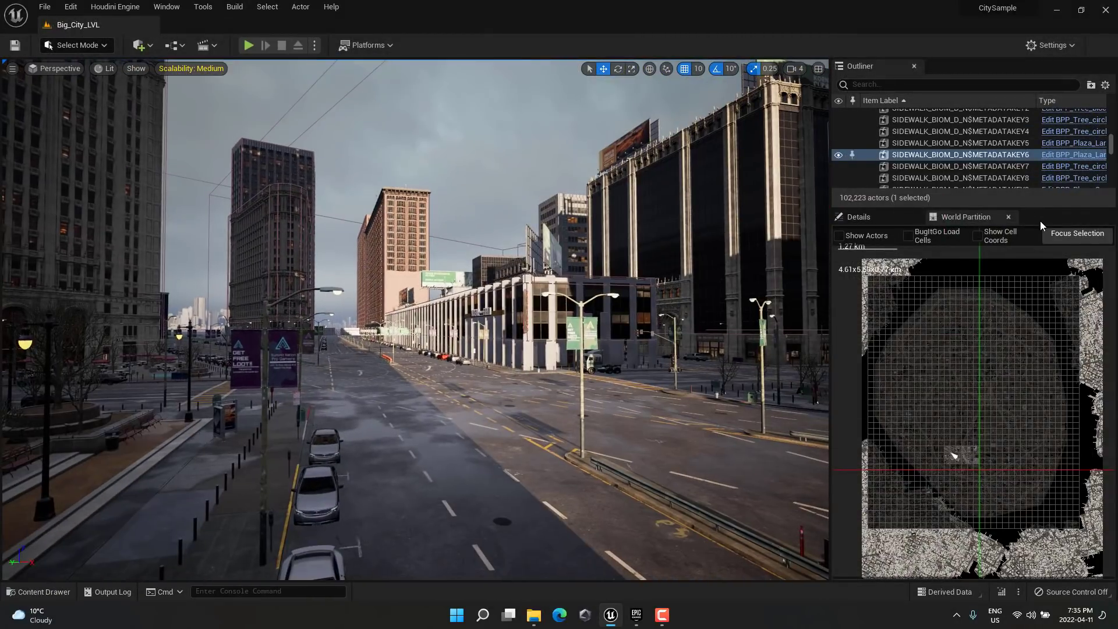
drag(1037, 207, 1041, 304)
click(1105, 85)
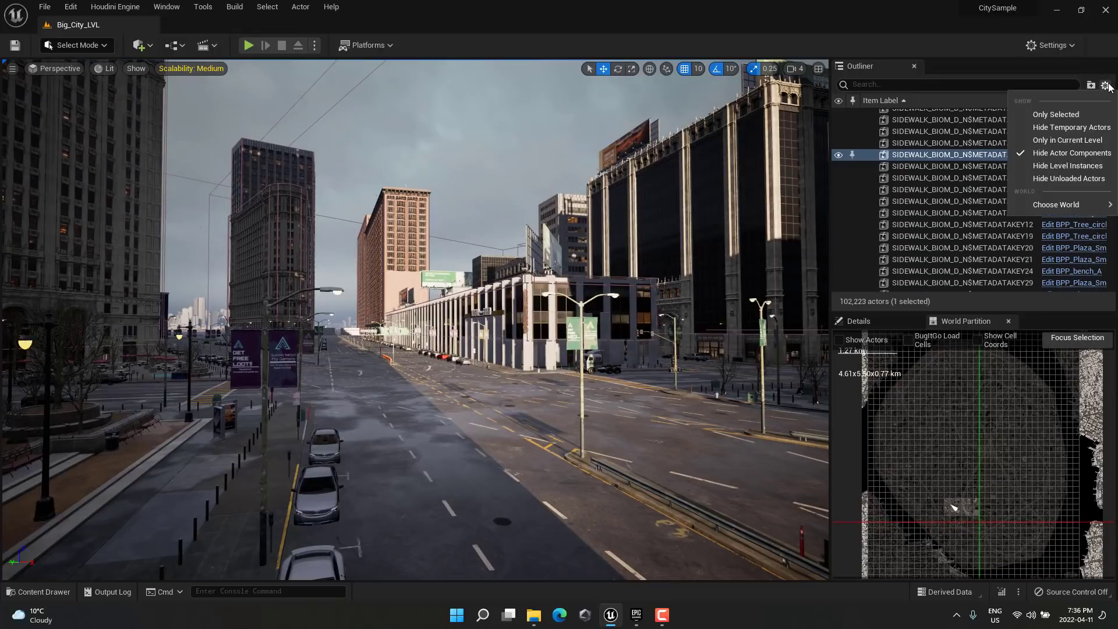
click(1061, 127)
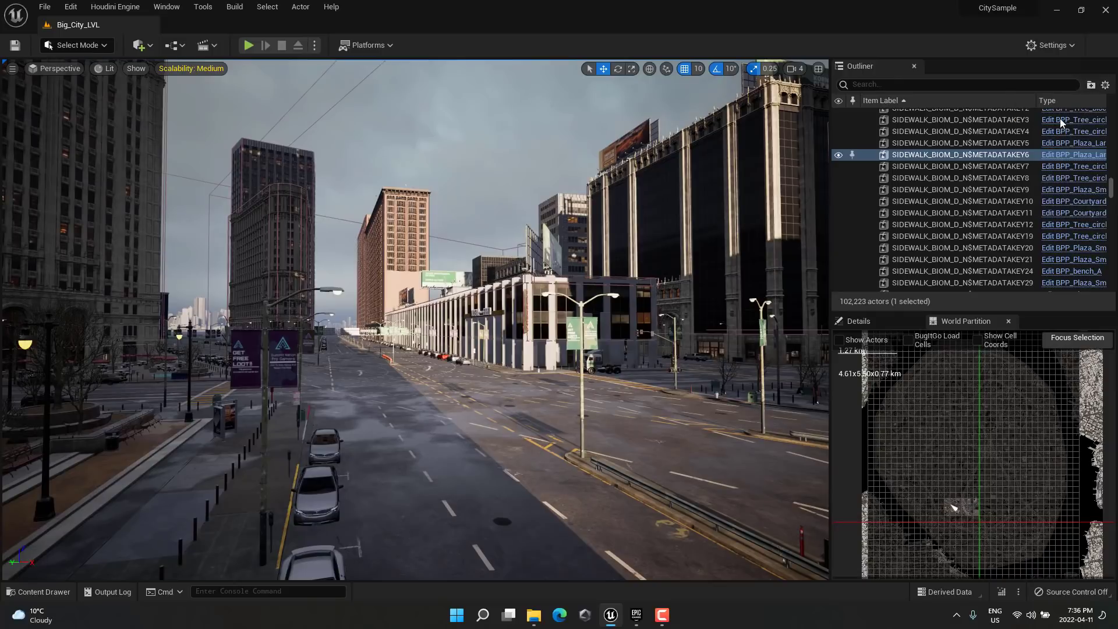
click(1105, 85)
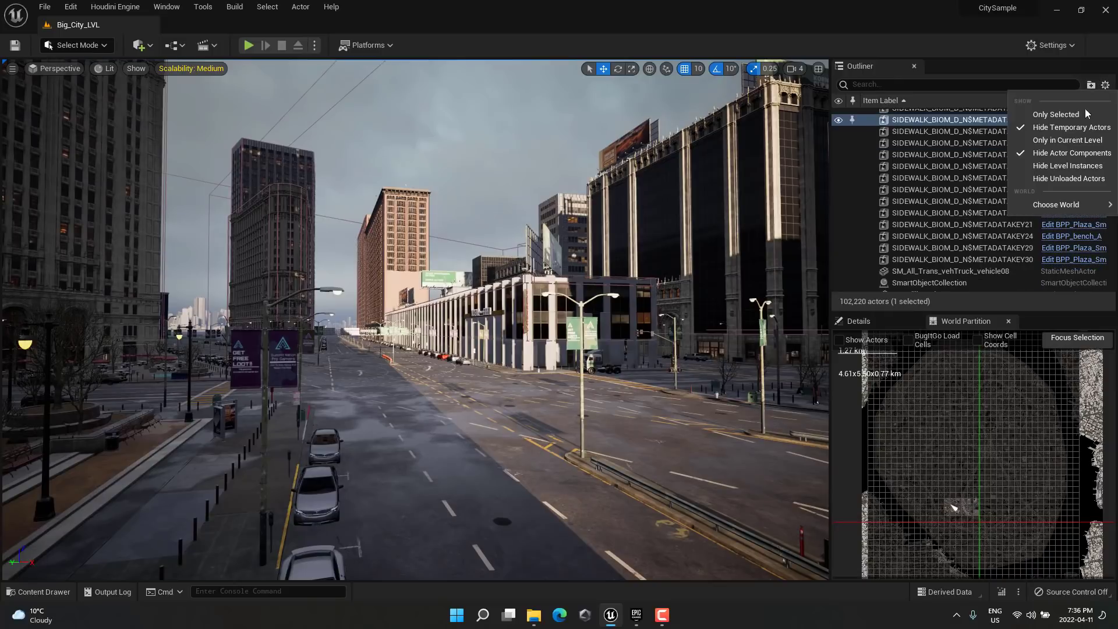
click(1061, 178)
click(1104, 85)
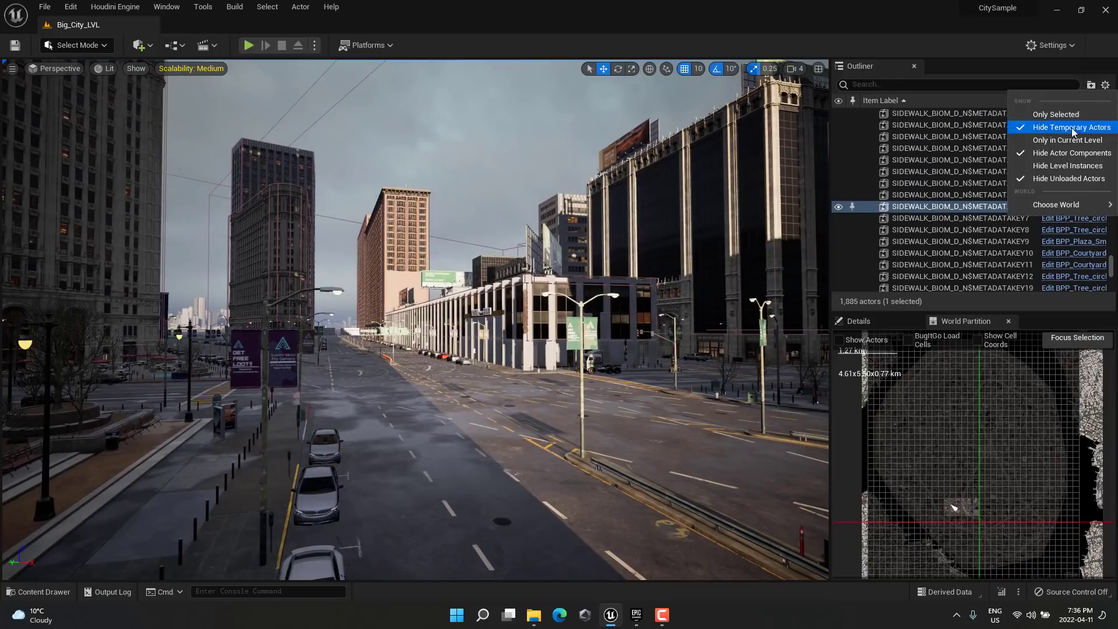
click(1056, 165)
click(1105, 86)
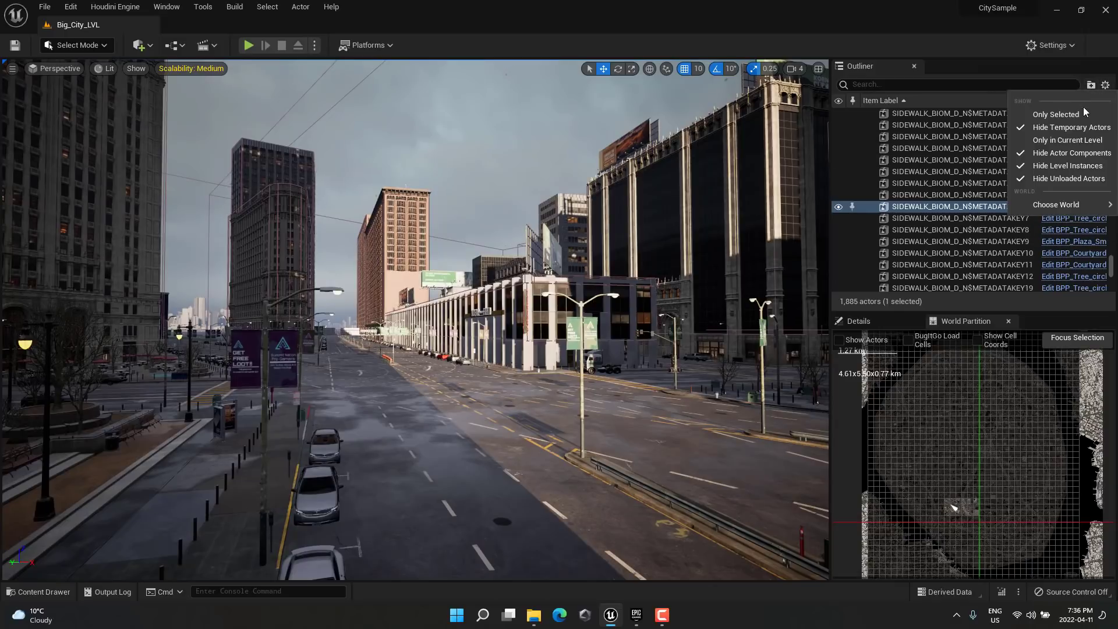
click(1047, 146)
- Find BPP_Plaza_small_D3 in the Outliner, focus the view on it, and look down on its bike racks and bins
scroll(970, 200, up, 15)
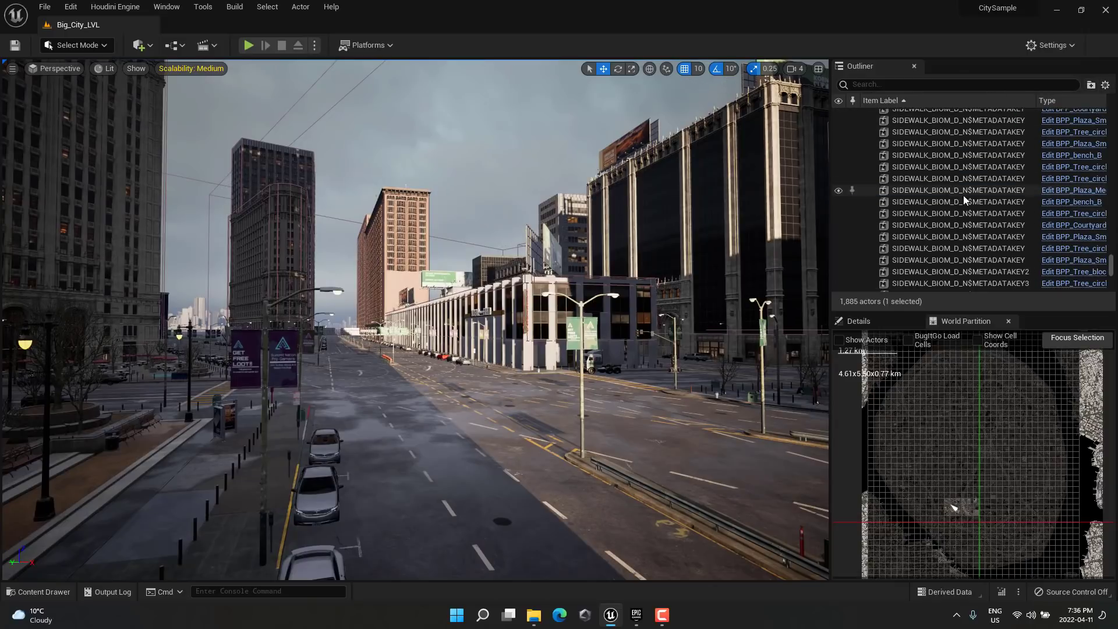
scroll(972, 197, up, 15)
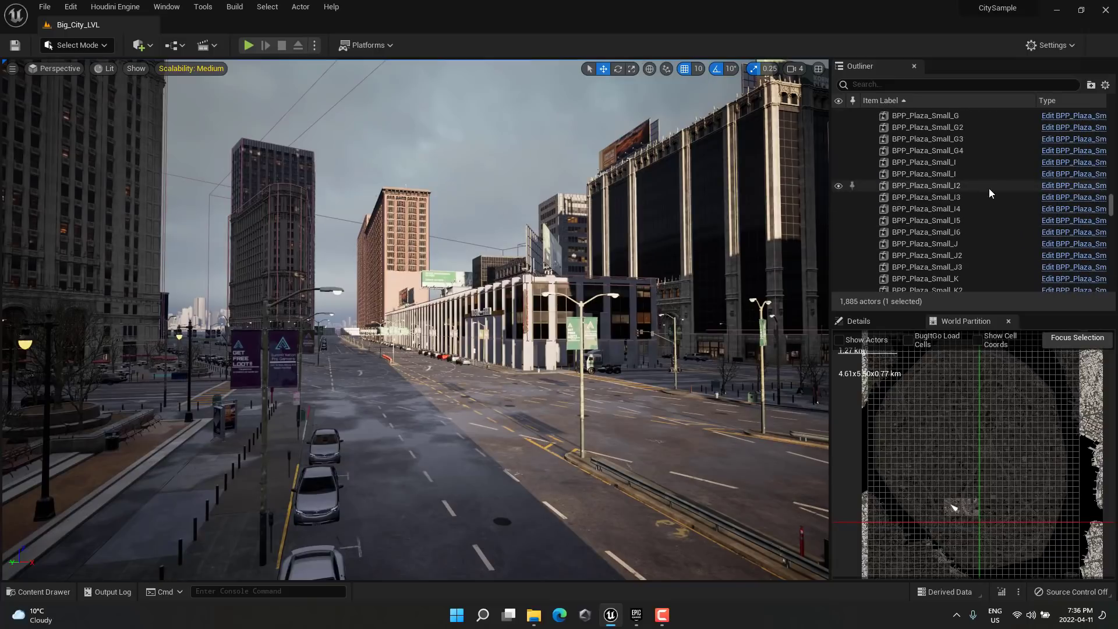
scroll(990, 187, up, 3)
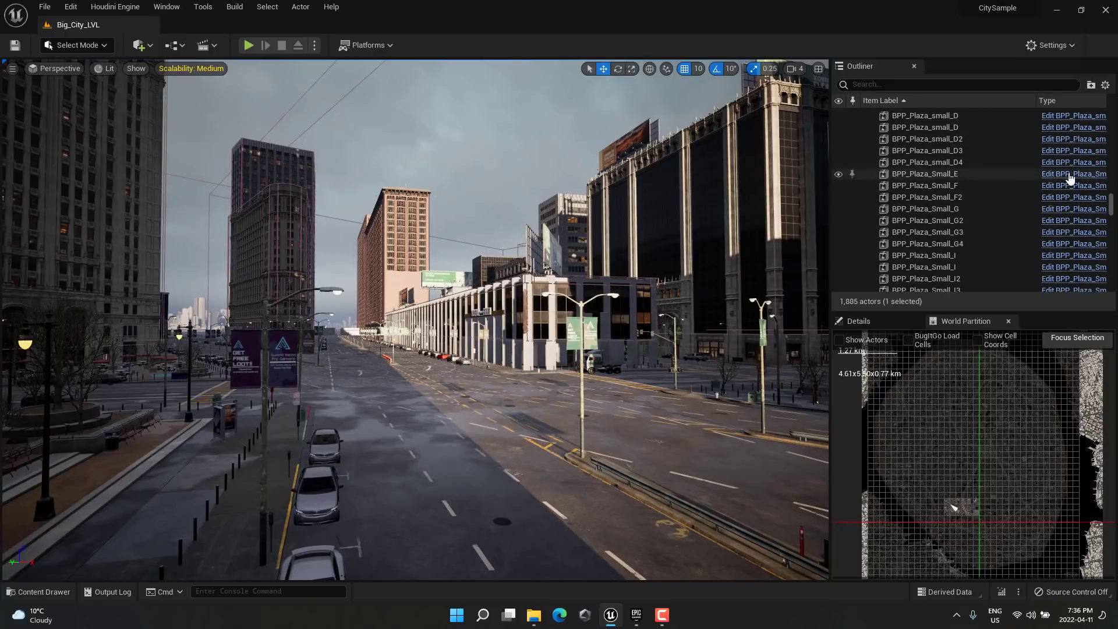
click(957, 152)
double_click(956, 156)
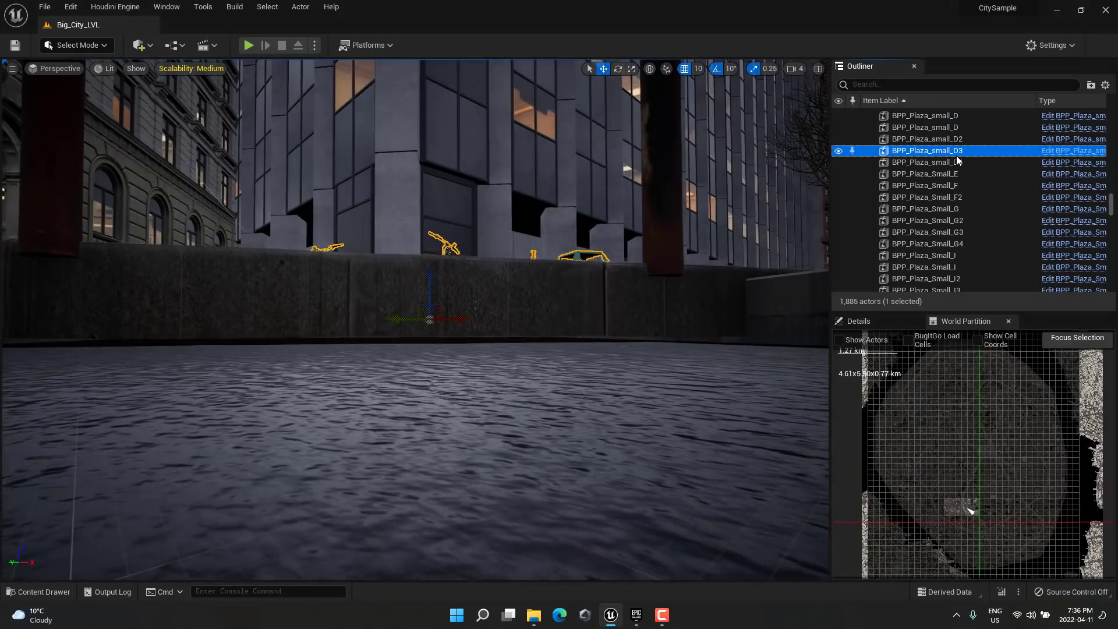
right_drag(559, 280, 559, 373)
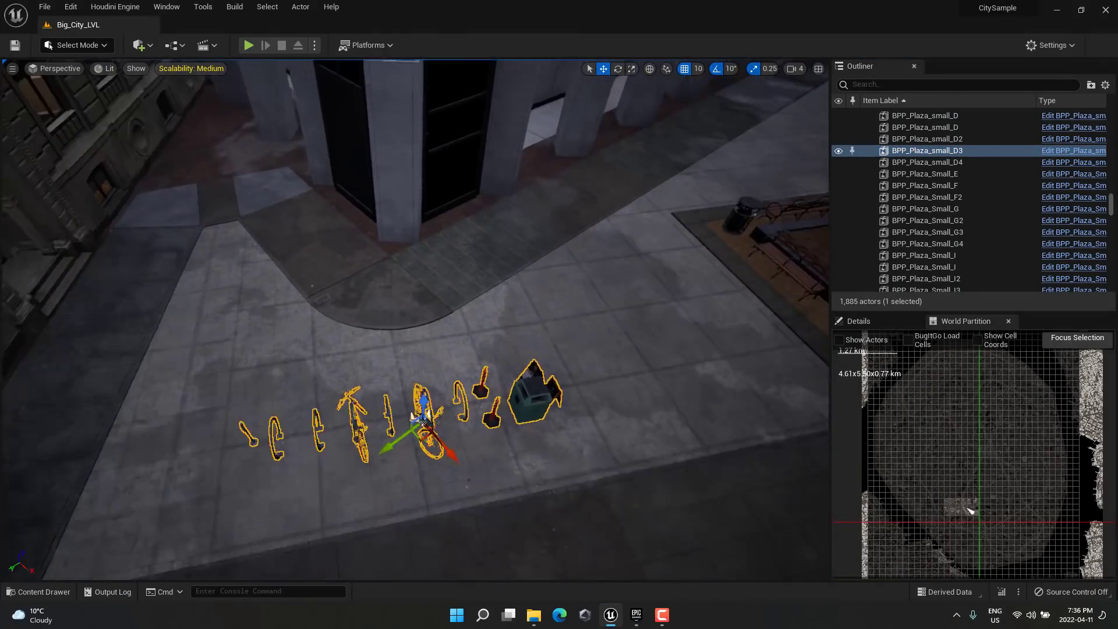
alt+drag(415, 319, 553, 319)
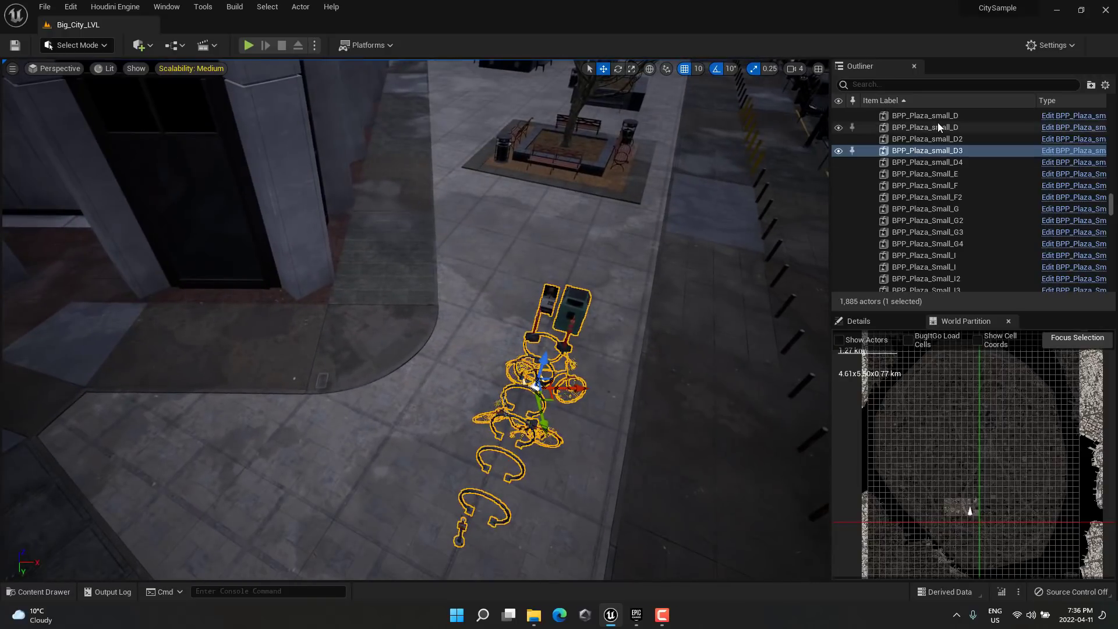
- Browse the actor list, search the Outliner for "walk", and clear the search
scroll(1025, 181, up, 10)
scroll(1009, 166, up, 15)
scroll(1011, 160, up, 10)
scroll(1020, 158, up, 10)
click(893, 86)
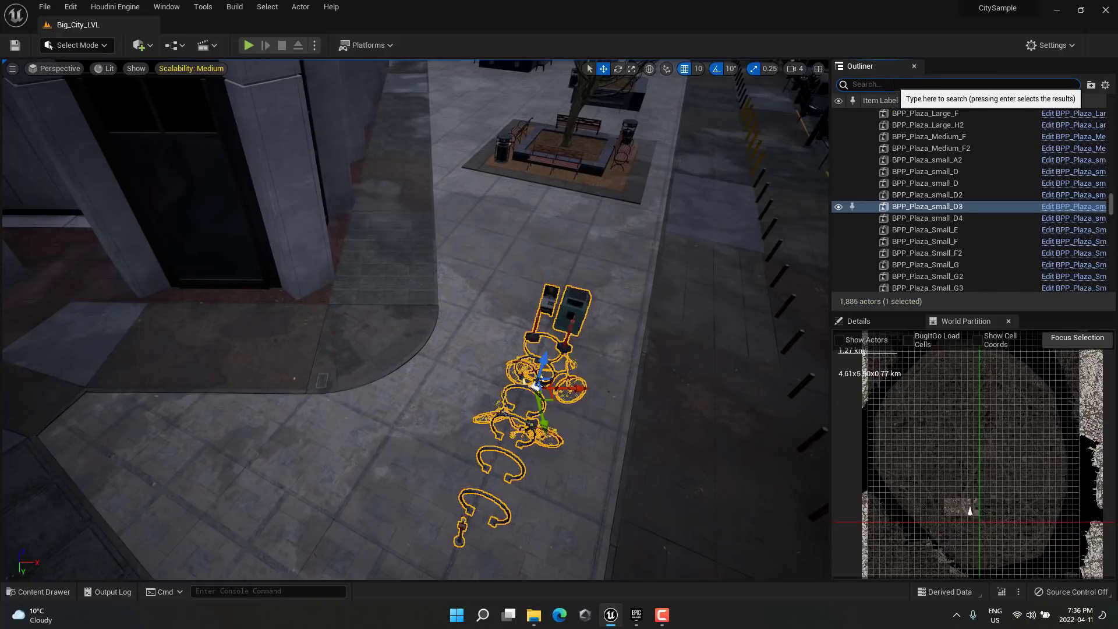
text(walk)
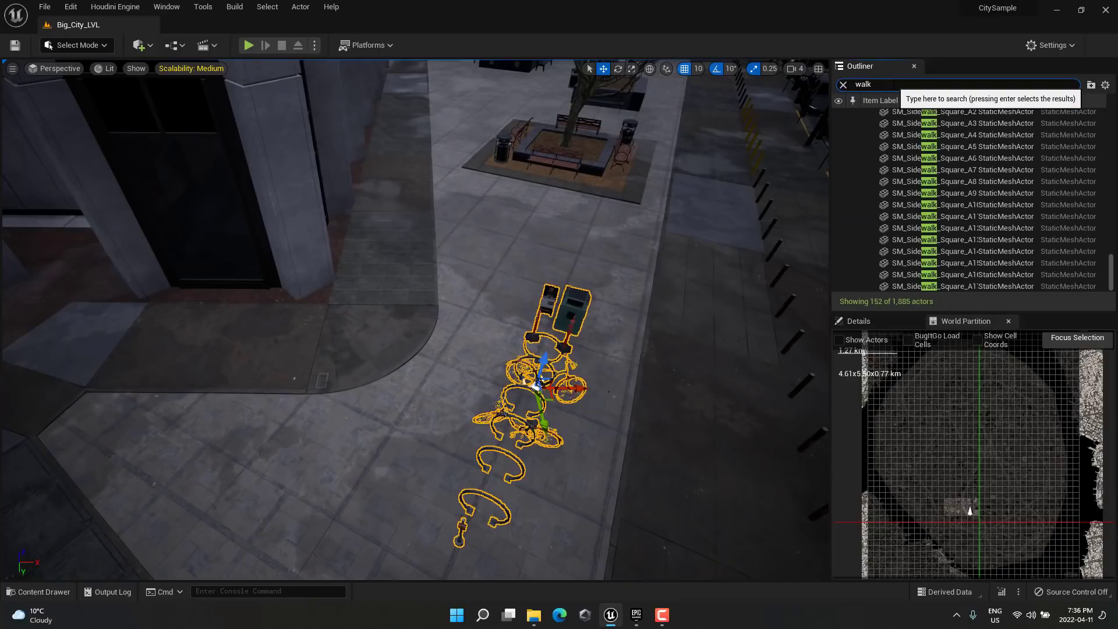
key(BackSpace)
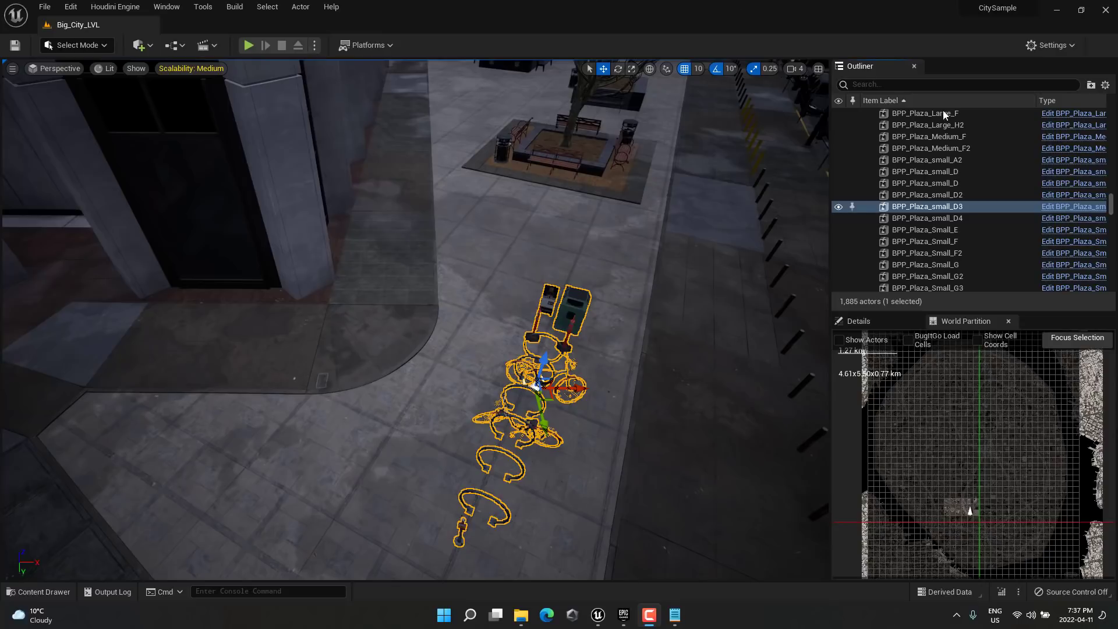
- Filter the Outliner by "crowd", inspect the BP_MassCrowdSpawner blueprint, and return to the level with the spawner selected
click(931, 84)
text(cr)
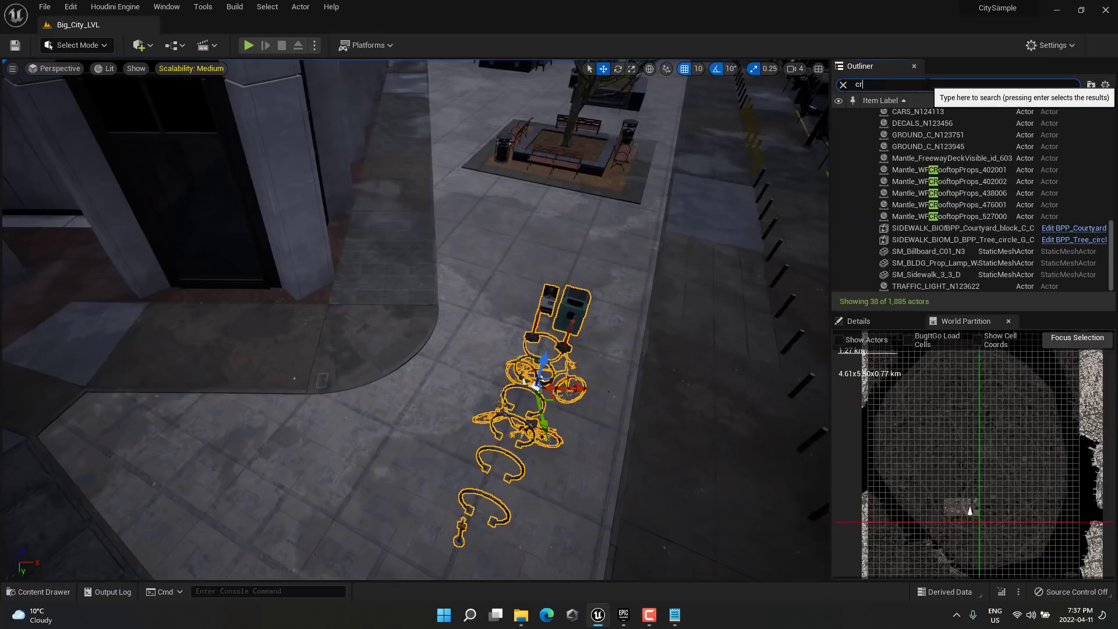
text(owd)
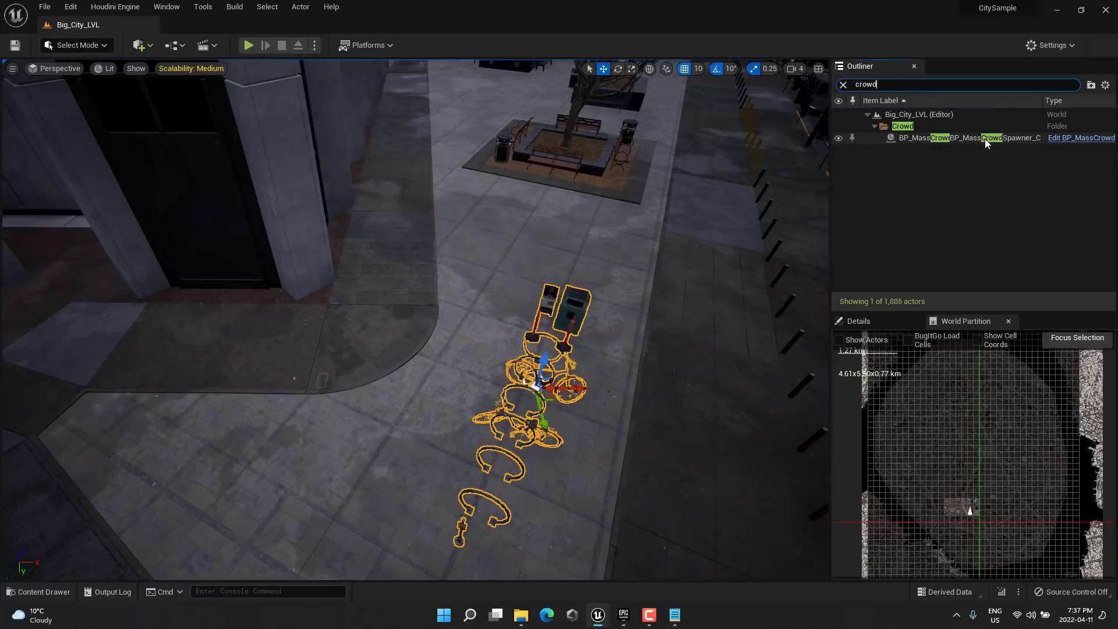
click(1068, 138)
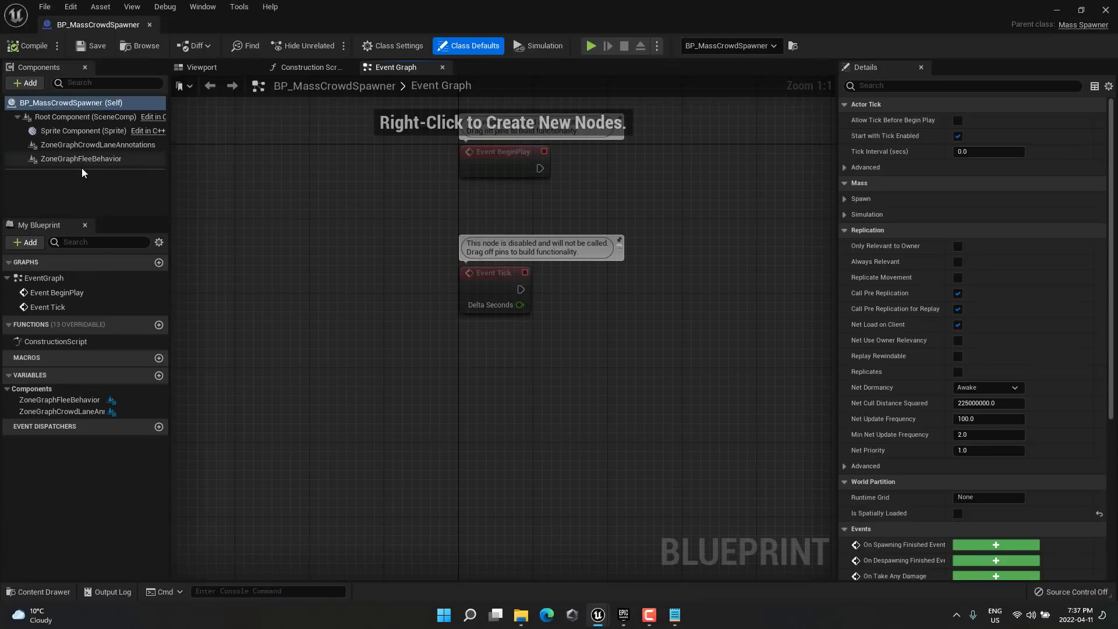
click(1106, 9)
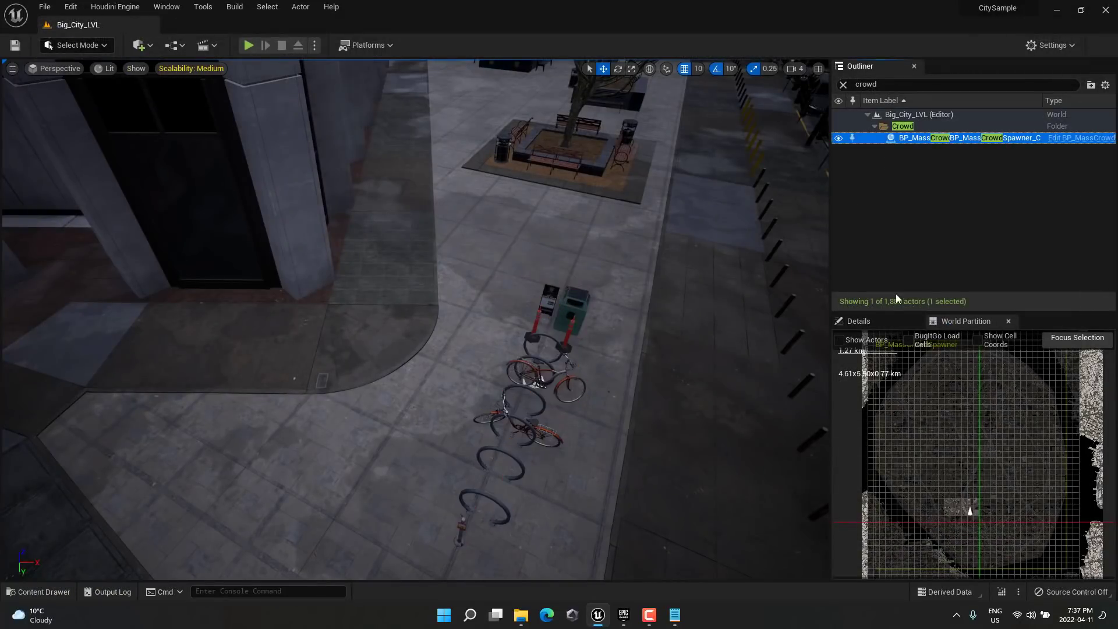
- Show the details of BP_MassCrowdSpawner in a wider side panel and expand its Spawn settings
click(880, 321)
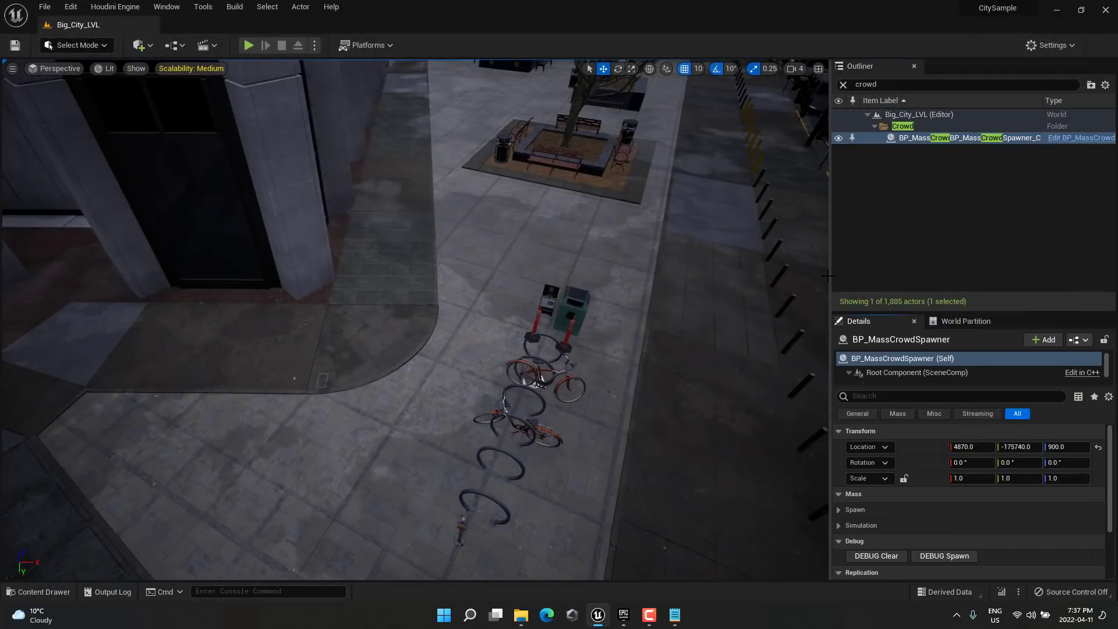
drag(829, 276, 721, 276)
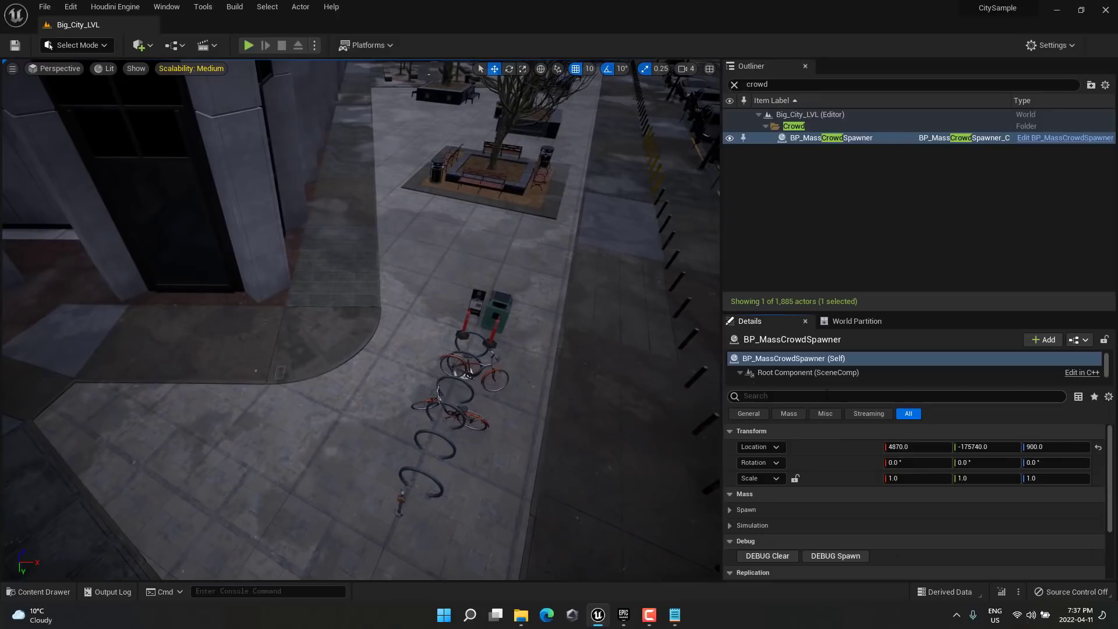
scroll(815, 468, down, 1)
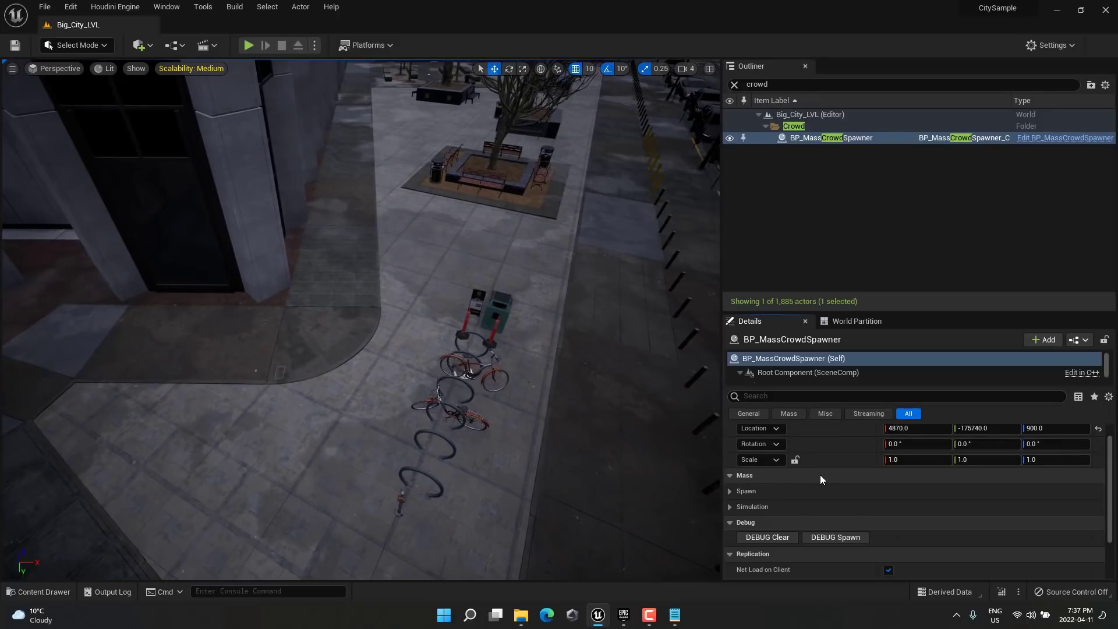
click(731, 490)
scroll(772, 493, down, 1)
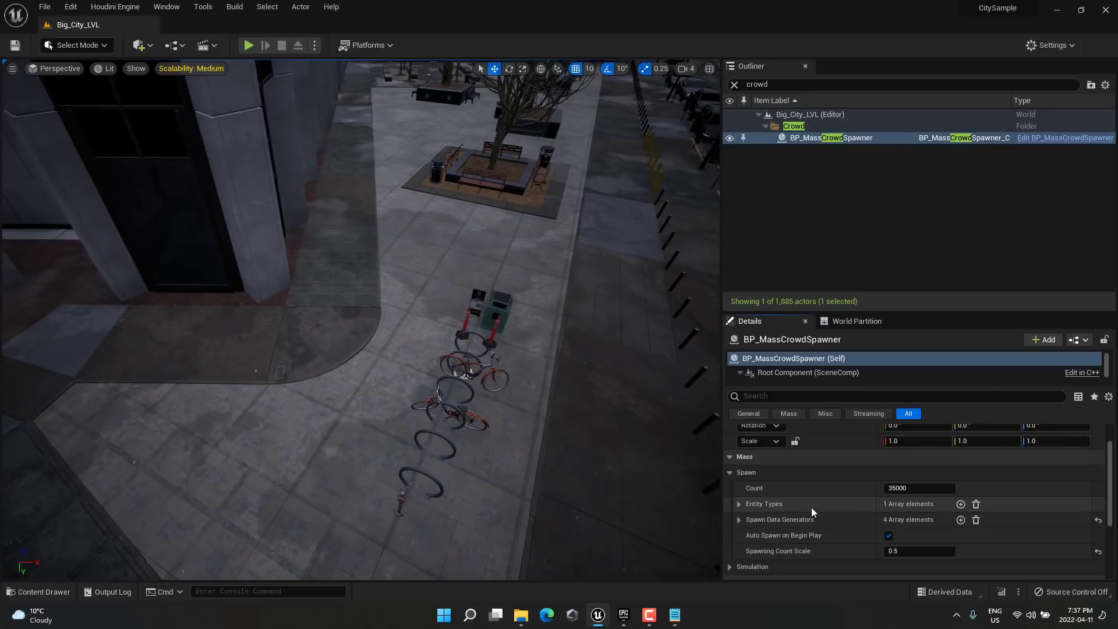
- Expand the Spawn Data Generators and set the crowd spawner's Count to 500000
click(739, 518)
scroll(750, 515, down, 1)
scroll(815, 510, down, 1)
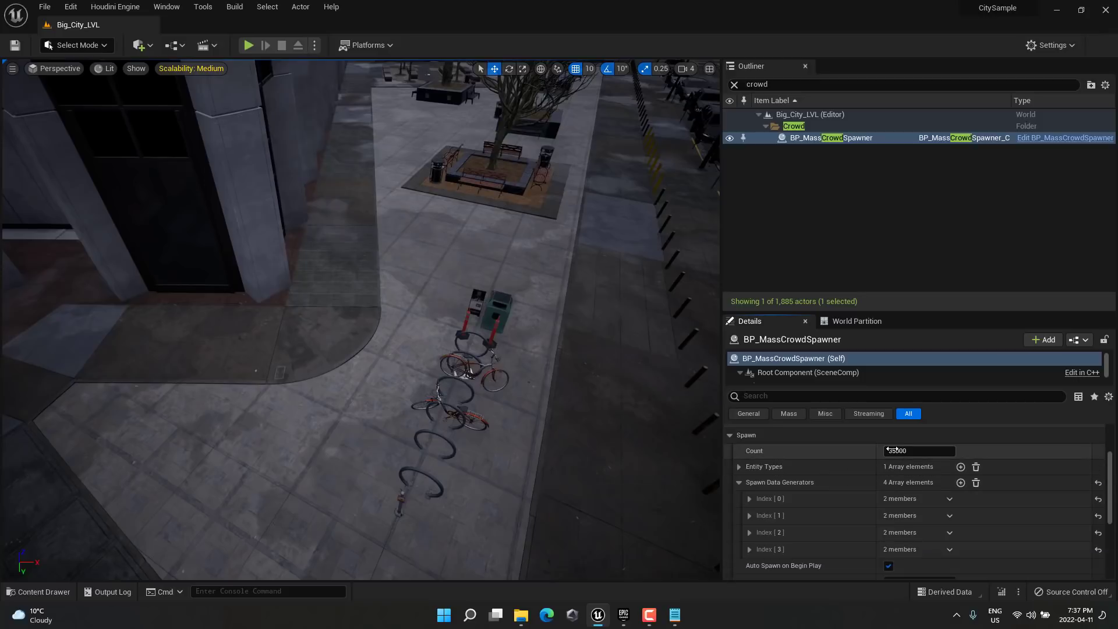
click(924, 451)
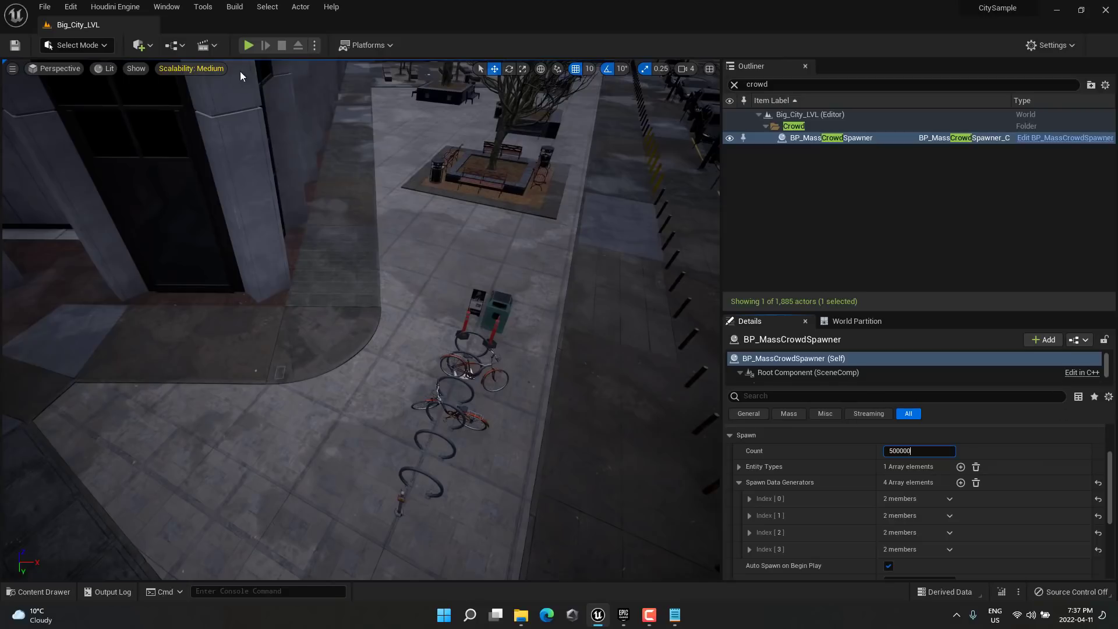
key(Return)
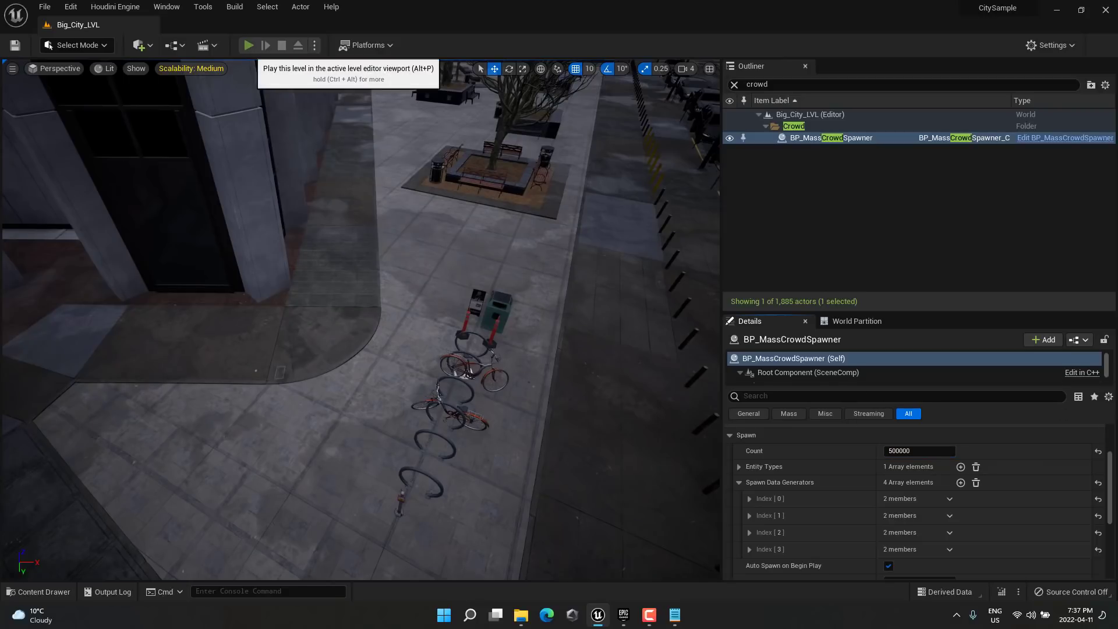
- Play the level in the editor and walk the character past the benches toward the crowd along the street
click(249, 45)
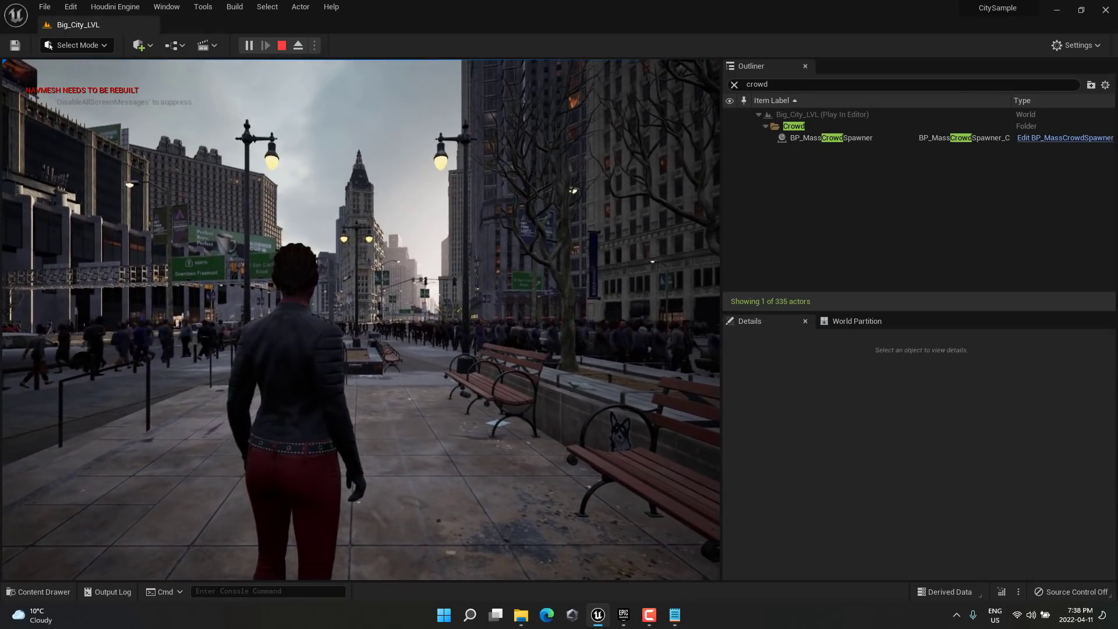
key(w)
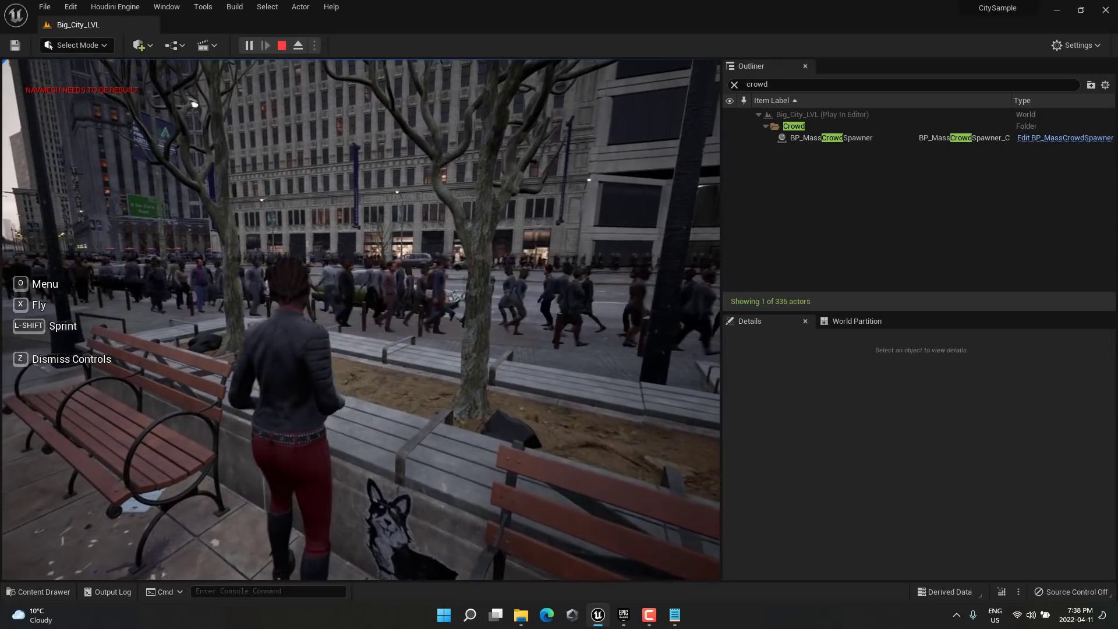
key(a)
key(w)
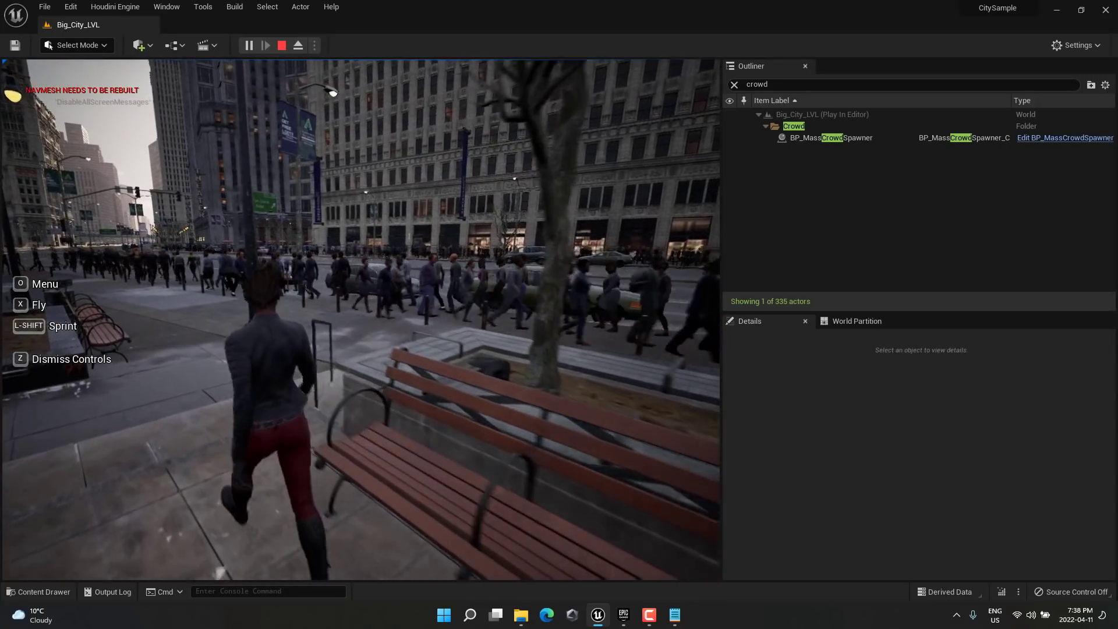
key(w)
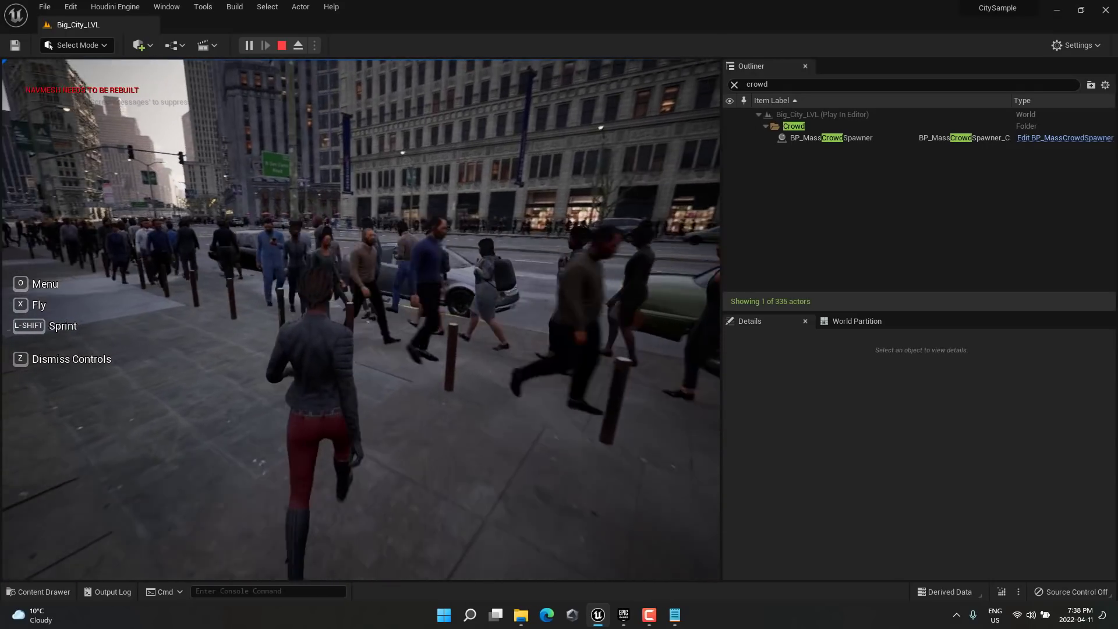
- Walk the character along the sidewalk through the dense crowd toward the intersection, and stop the play session
key(w)
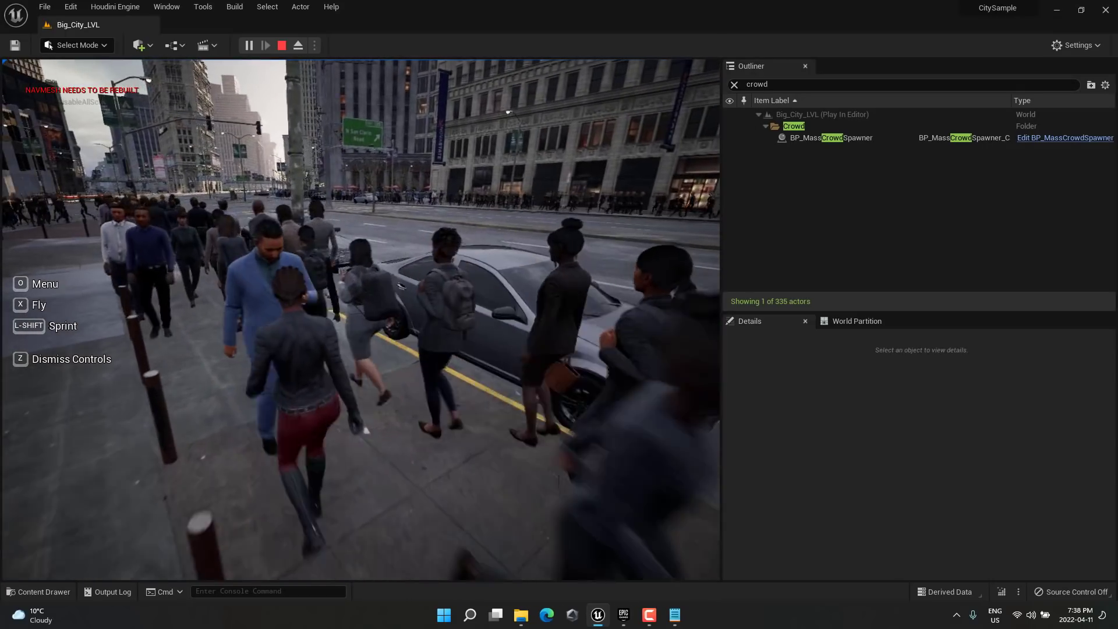
key(w)
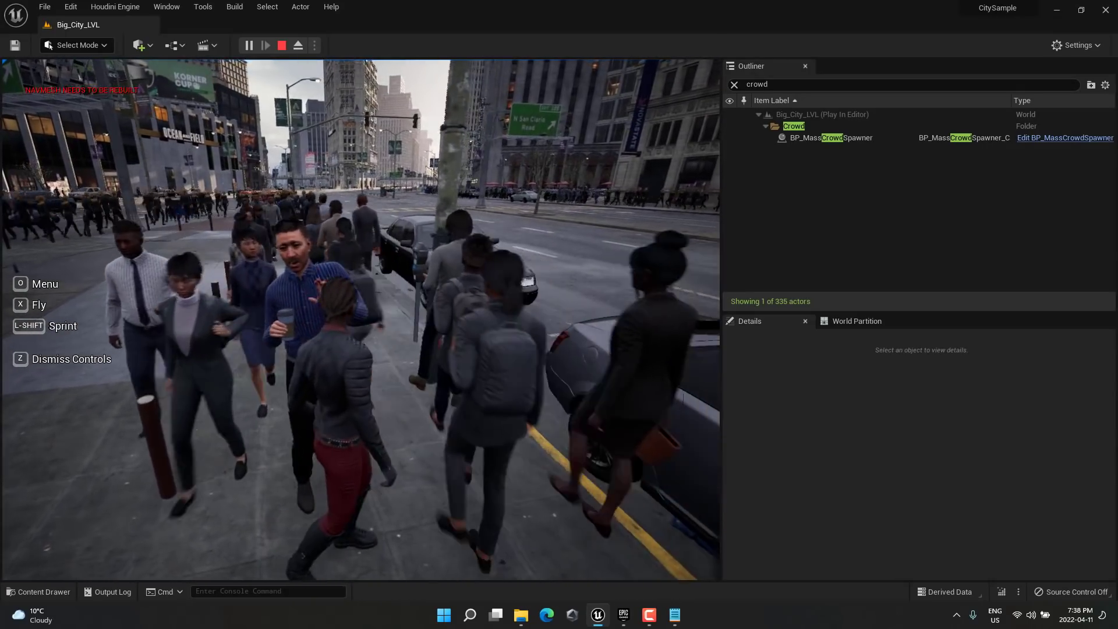
key(w)
key(w)
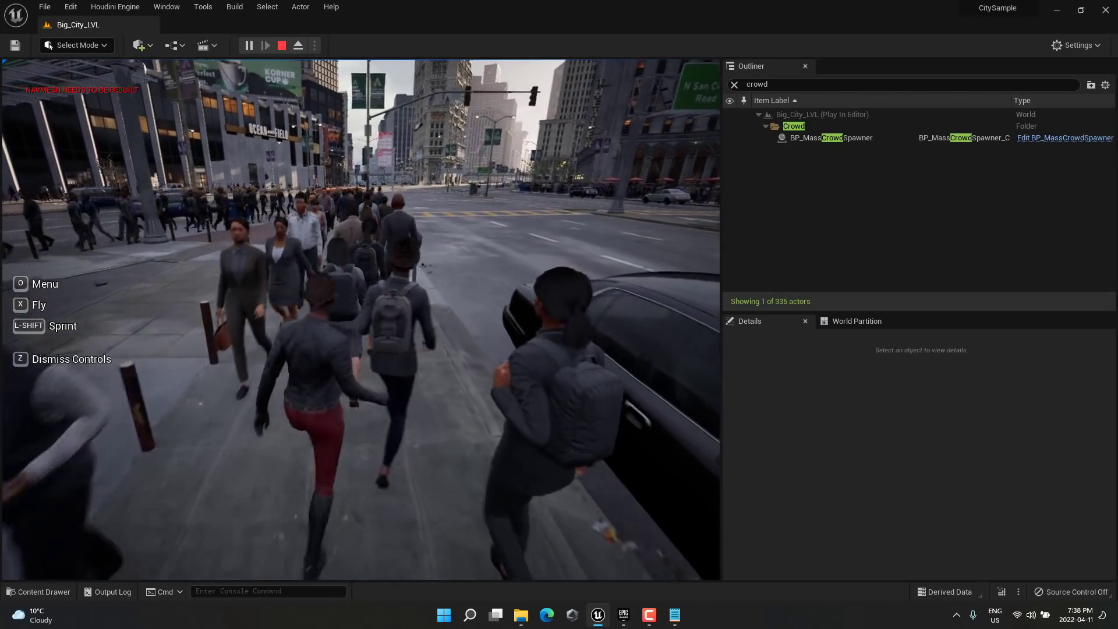
key(w)
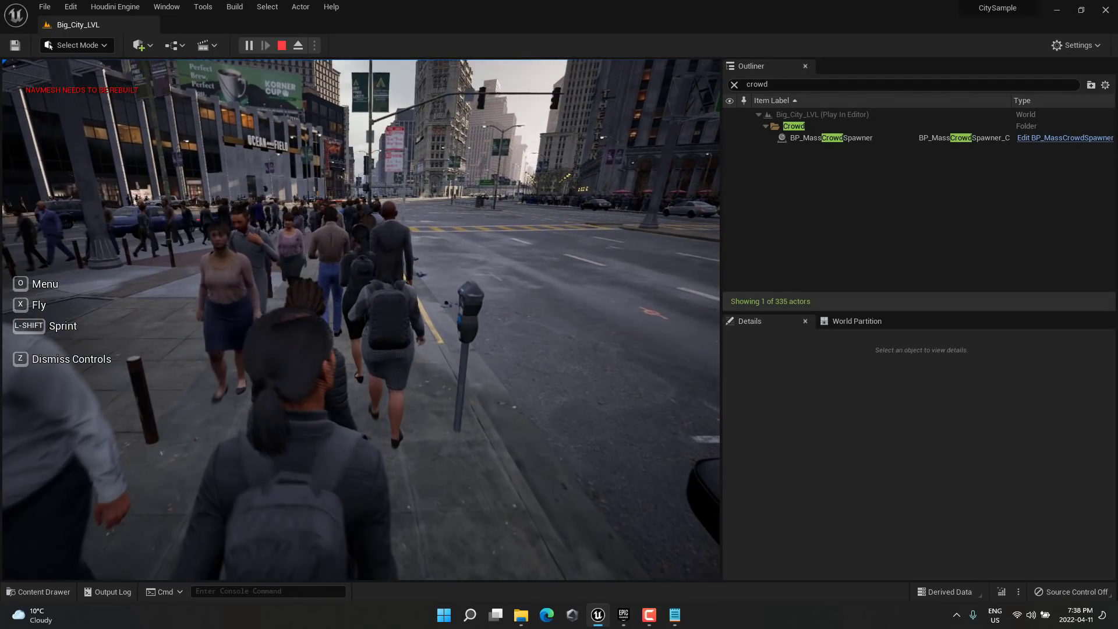
key(Escape)
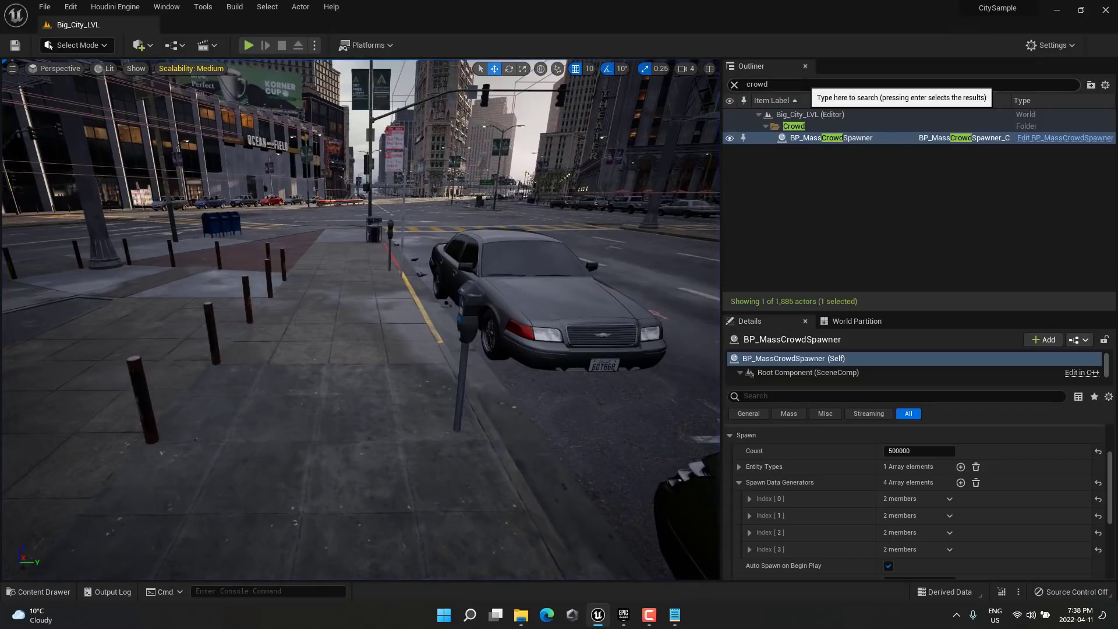
- Filter the Outliner by "traffic" and set the Spawn Count of BP_MassTrafficVehicleSpawner to 30000
click(757, 84)
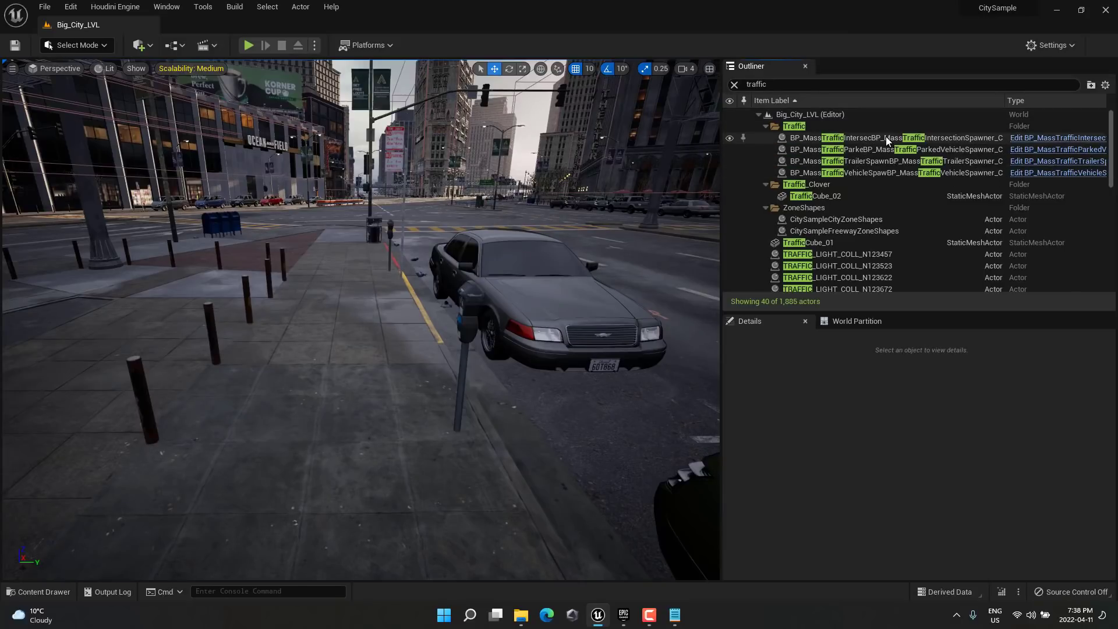
click(874, 173)
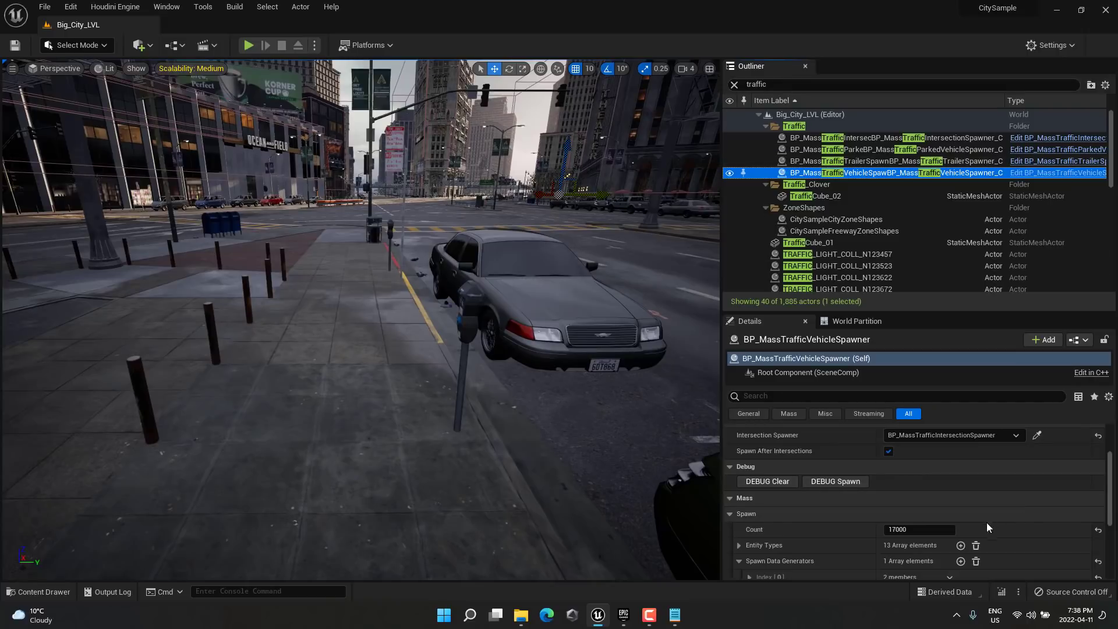
scroll(927, 533, down, 1)
scroll(927, 534, down, 1)
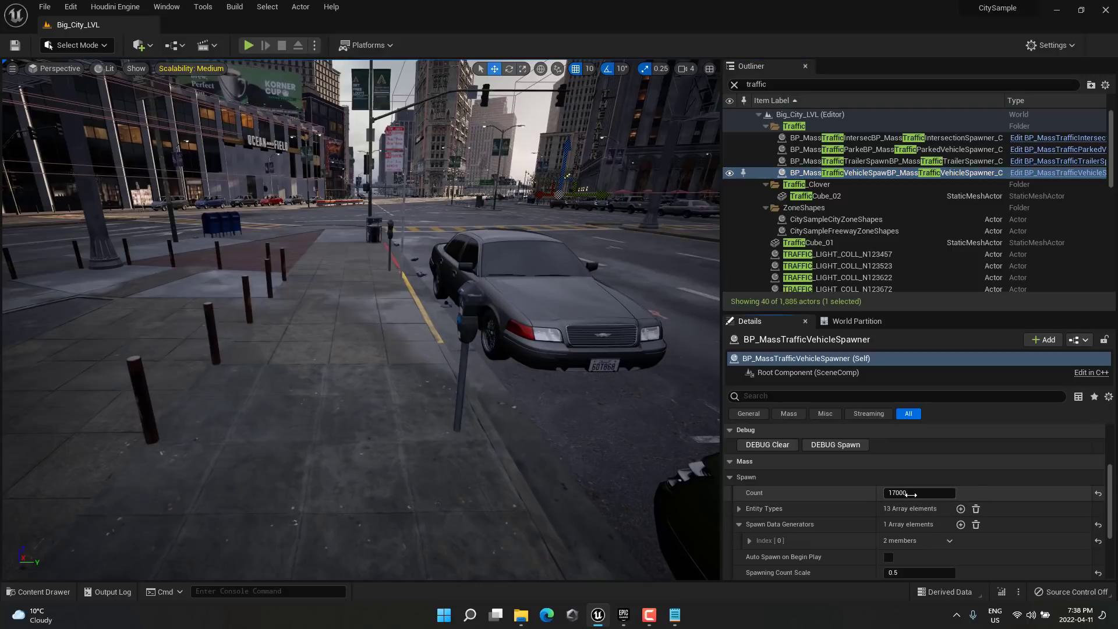
click(897, 492)
text(30000)
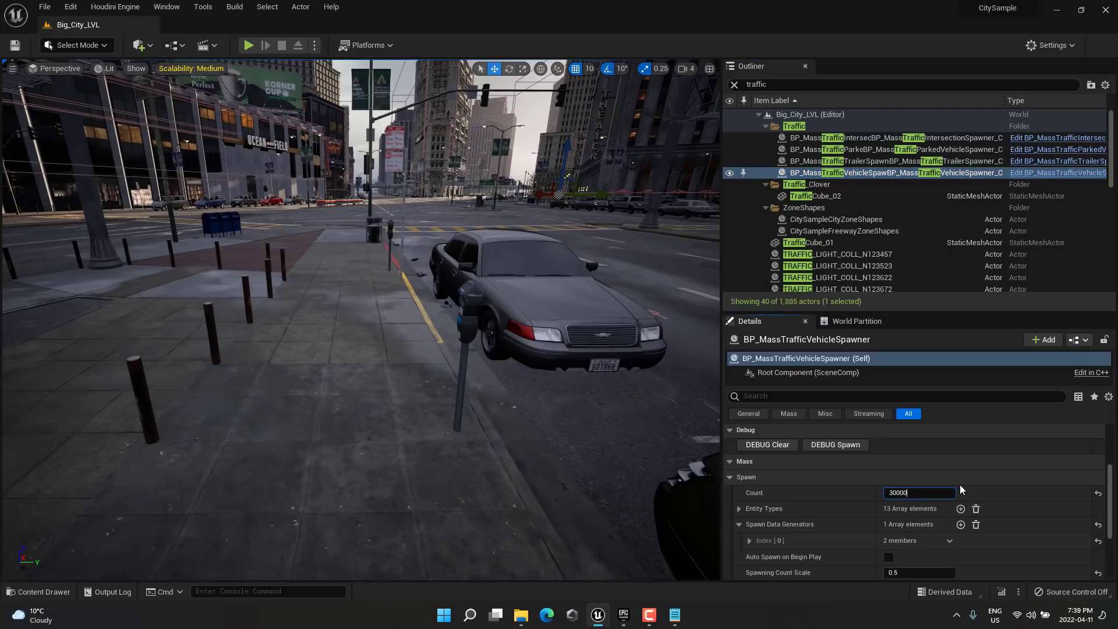
- Widen the side panel slightly and expand the traffic vehicle spawner's Entity Types array
drag(721, 431, 708, 431)
scroll(771, 457, down, 1)
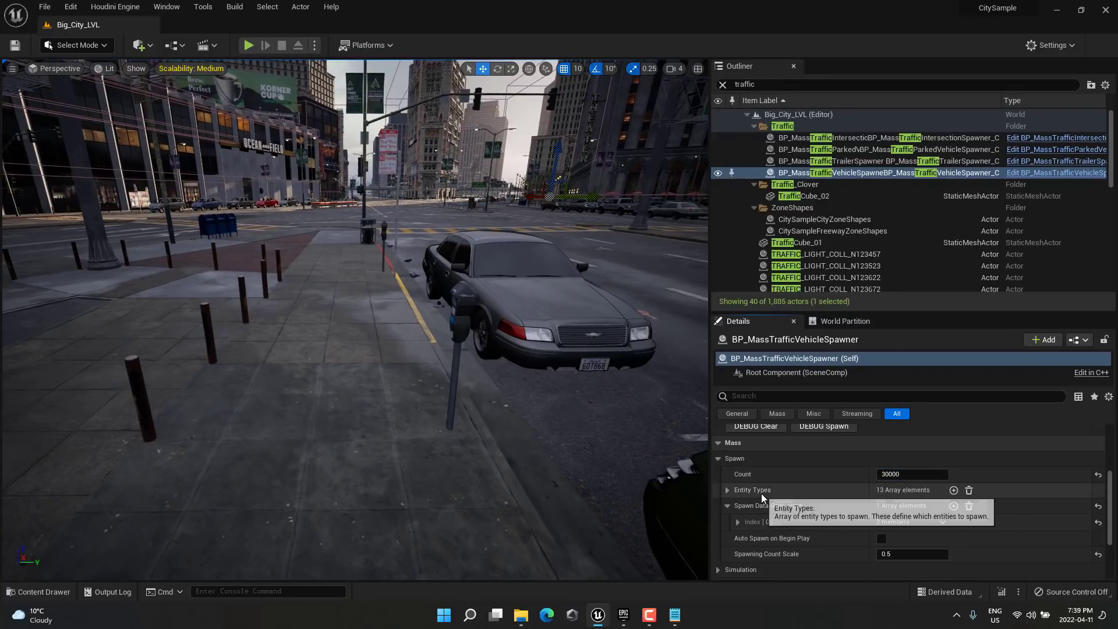
click(726, 490)
scroll(763, 480, down, 1)
scroll(764, 480, down, 1)
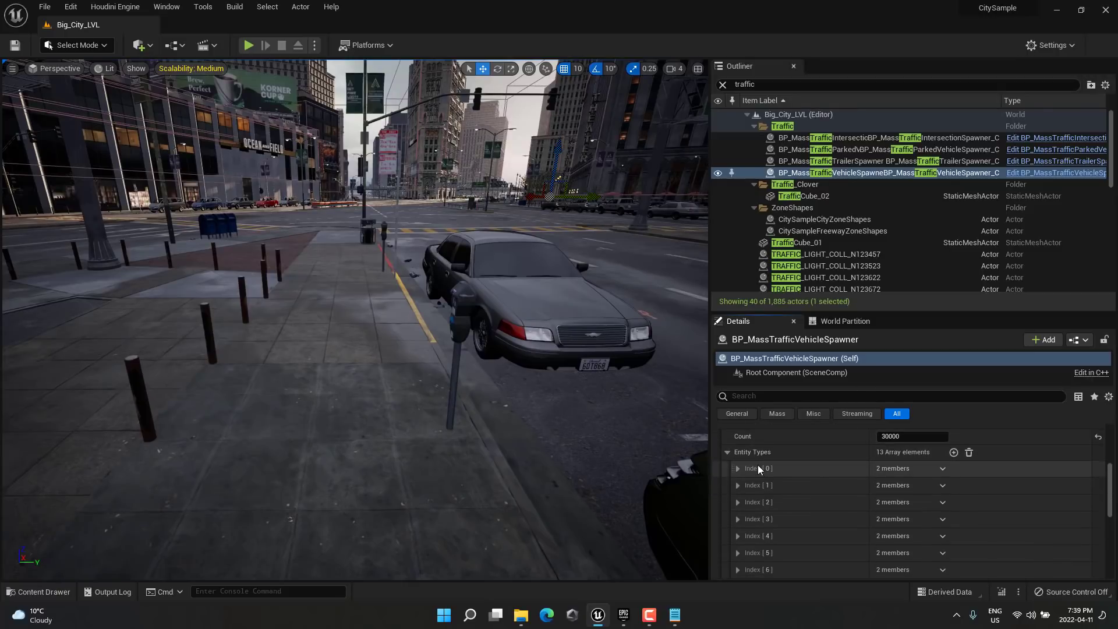
mouse_move(888, 450)
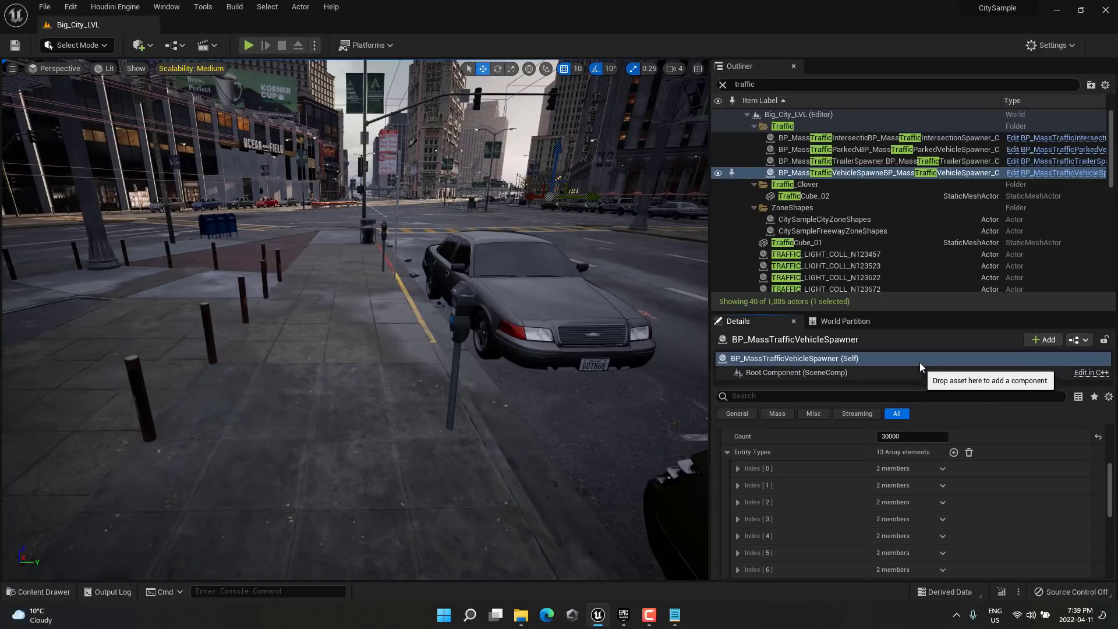
- Examine the entity config and proportion at Index 0 of Entity Types, and check the Index 5 entry
click(738, 468)
scroll(840, 463, down, 1)
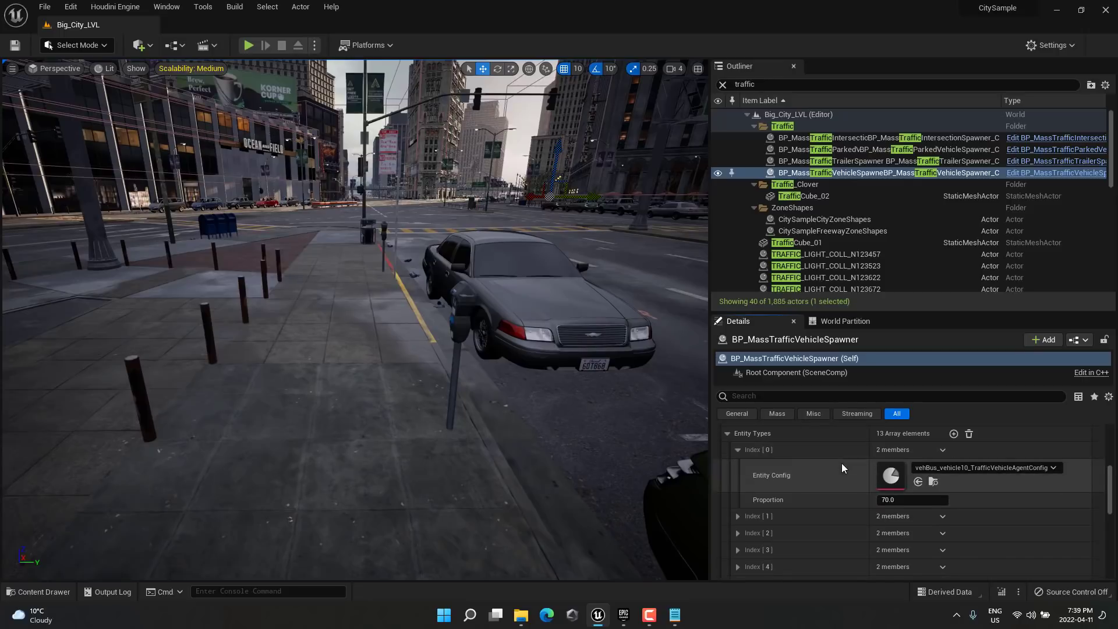
scroll(785, 458, down, 4)
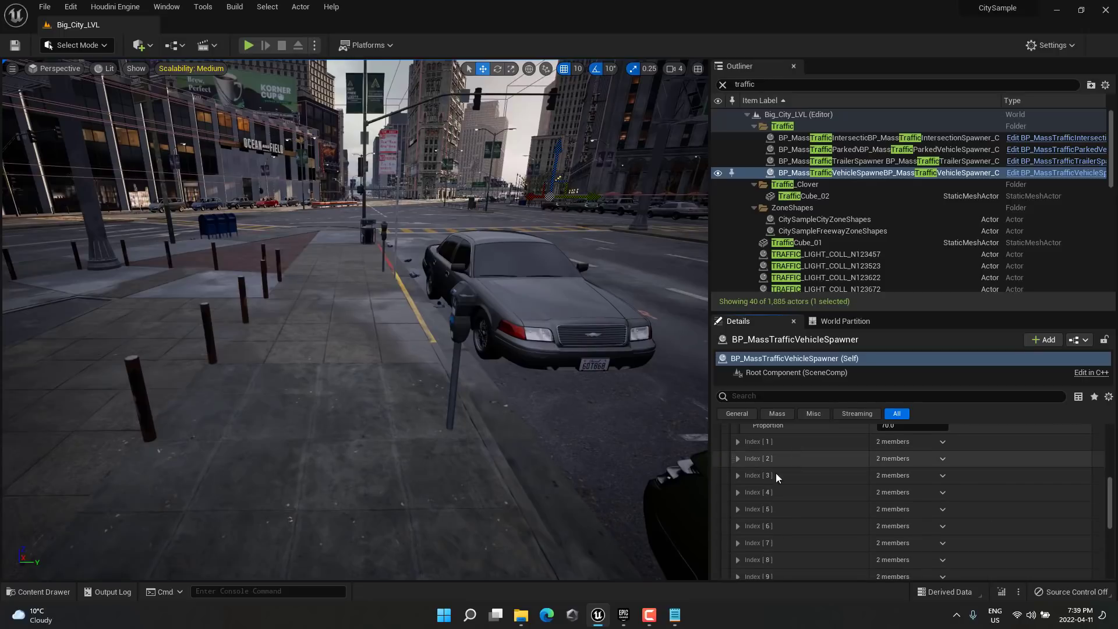
click(736, 509)
scroll(827, 504, down, 1)
scroll(828, 504, down, 2)
scroll(1004, 490, up, 8)
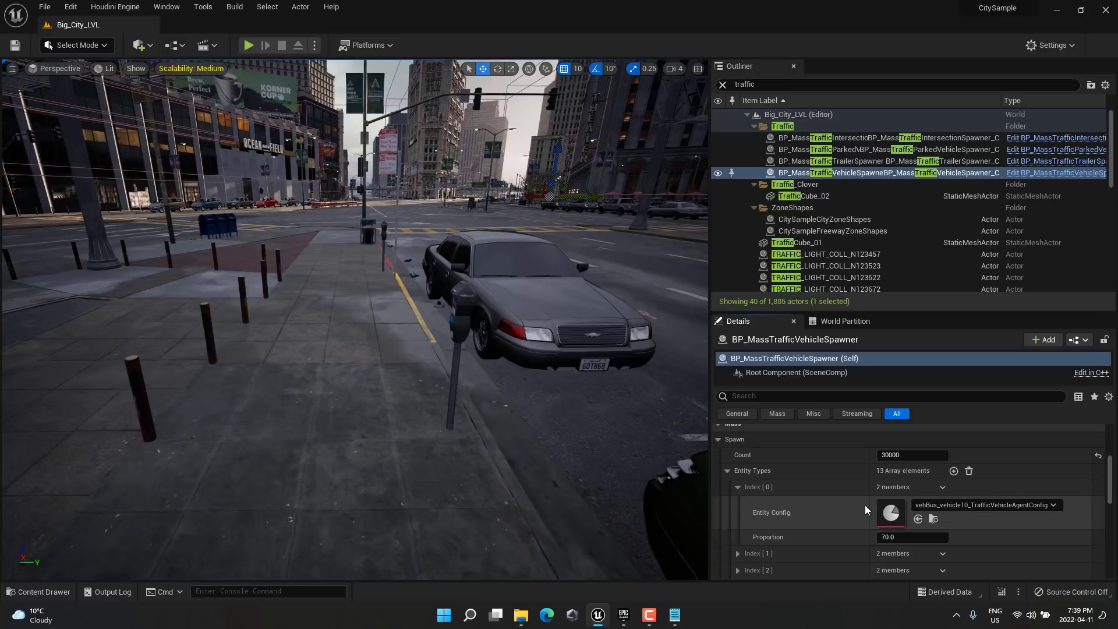
- Locate the bus agent config's asset folder, open the BP_vehBus_vehicle10_Sandbox blueprint, and inspect its mesh in the 3D preview
click(932, 518)
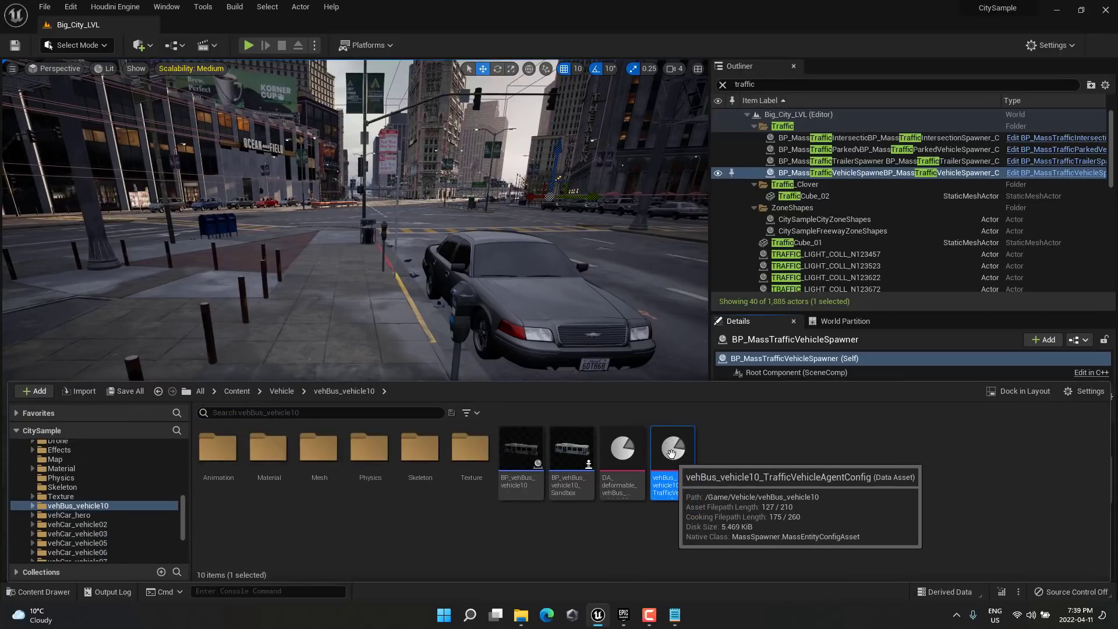
double_click(575, 449)
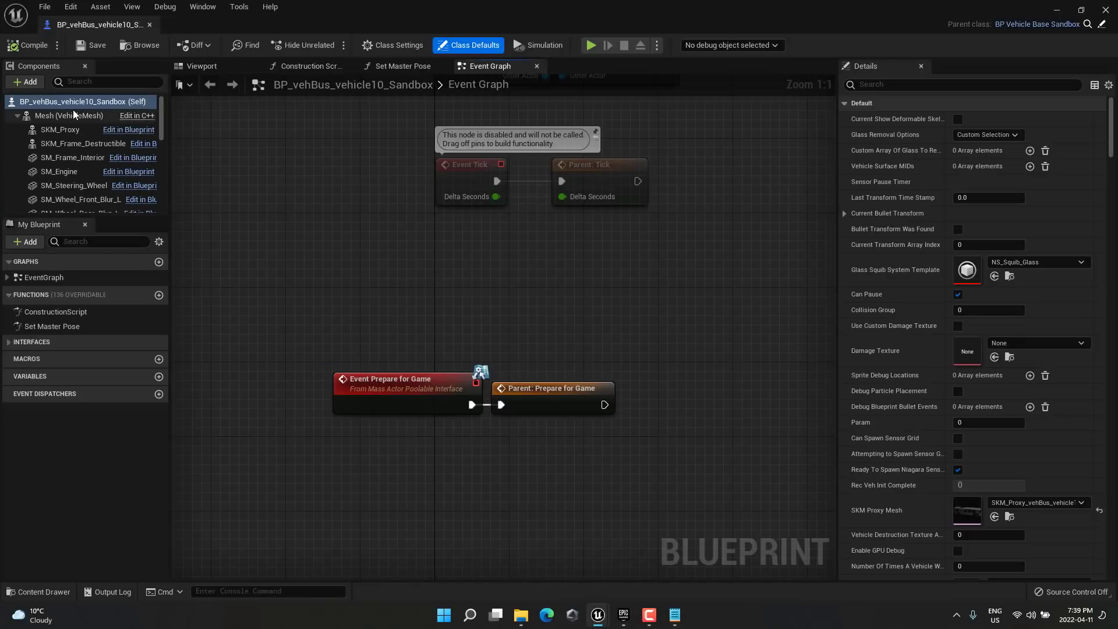
click(69, 116)
double_click(74, 115)
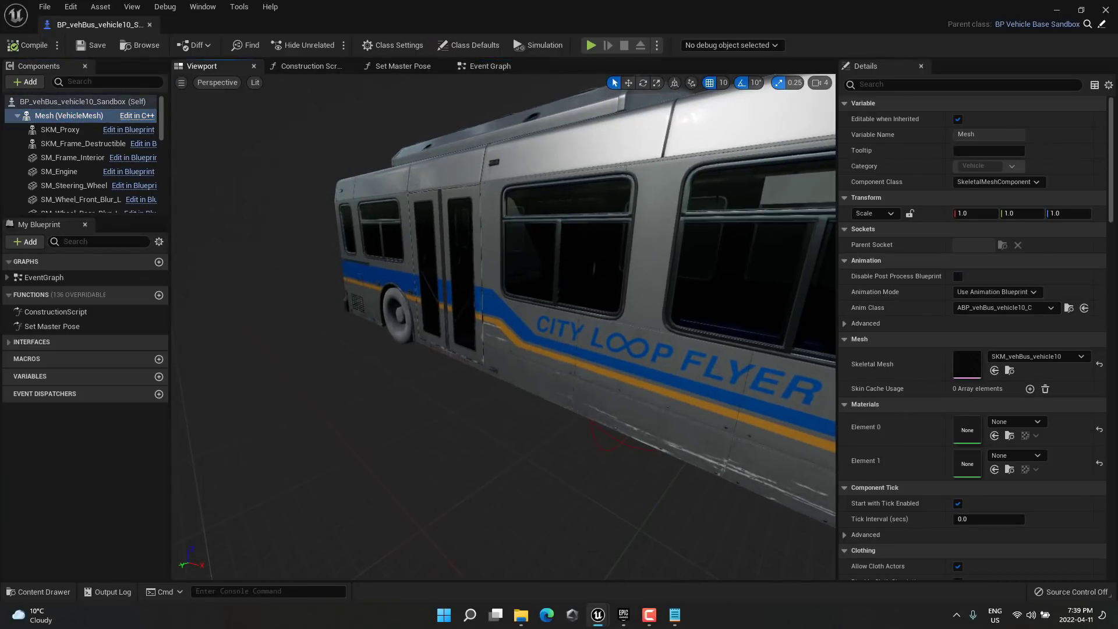
right_drag(503, 326, 675, 320)
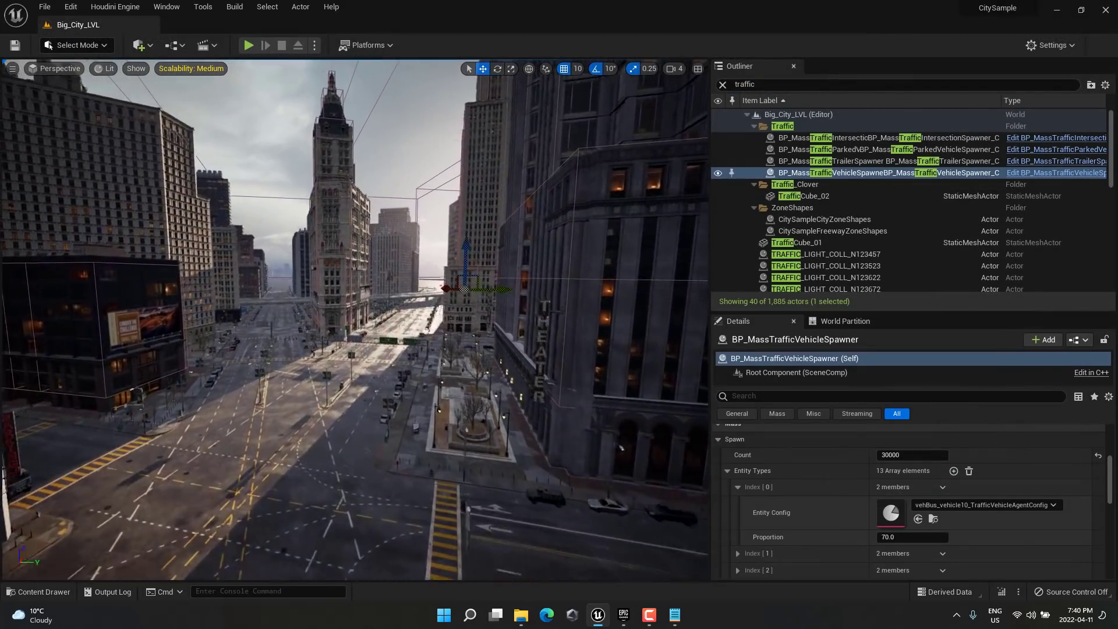
- Fly over Big_City_LVL to survey the streets, the elevated freeway and the waterfront high-rises
right_drag(354, 319, 475, 304)
right_drag(354, 319, 416, 330)
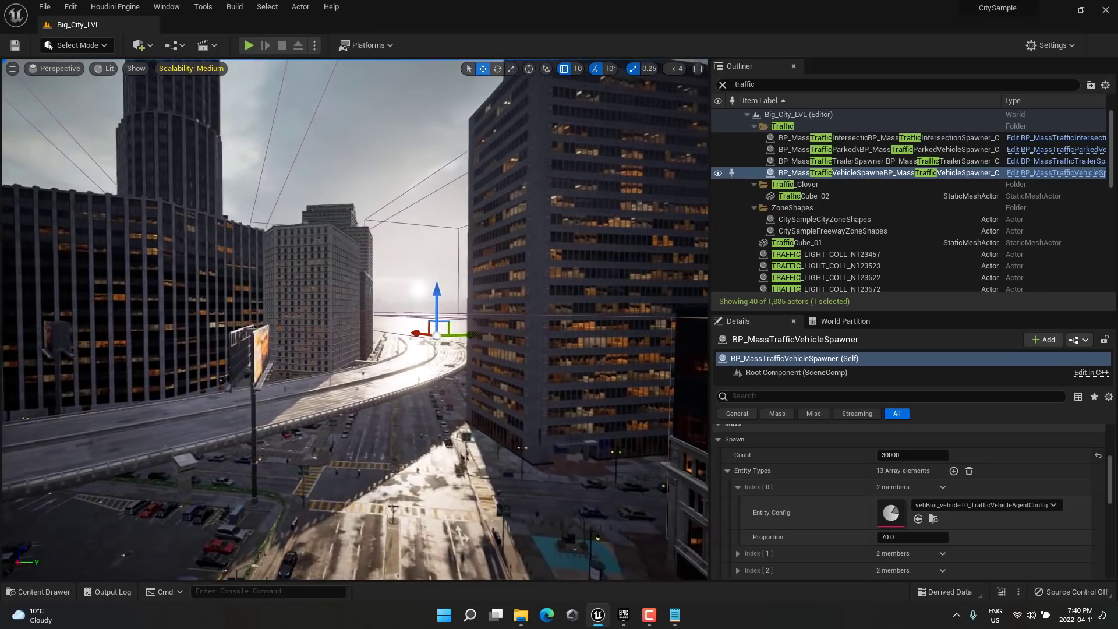
right_drag(415, 331, 99, 344)
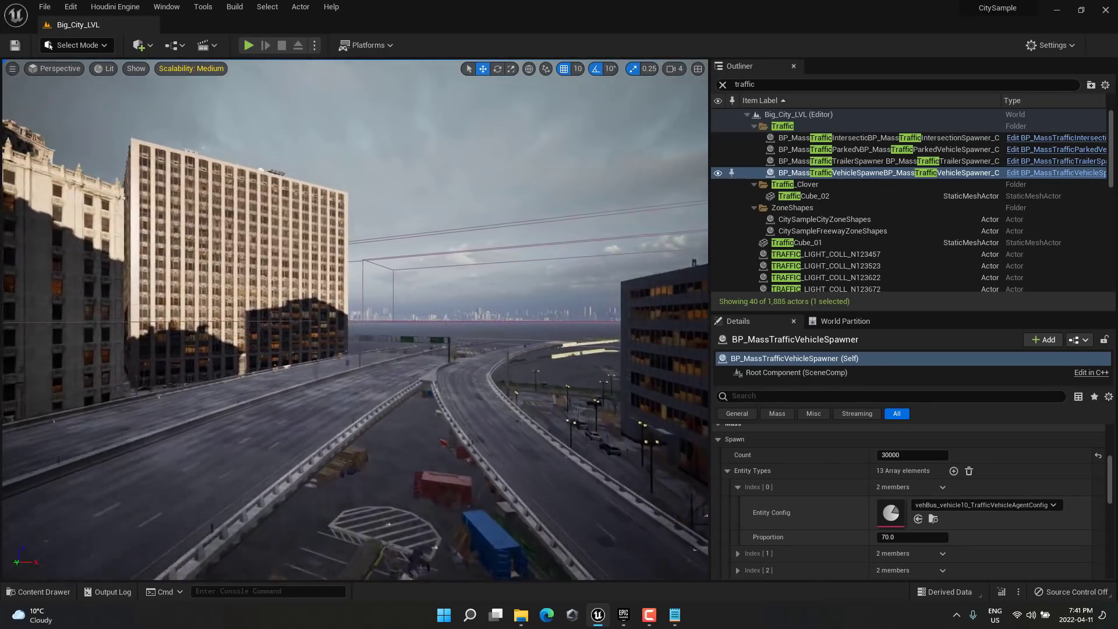
right_drag(355, 319, 157, 318)
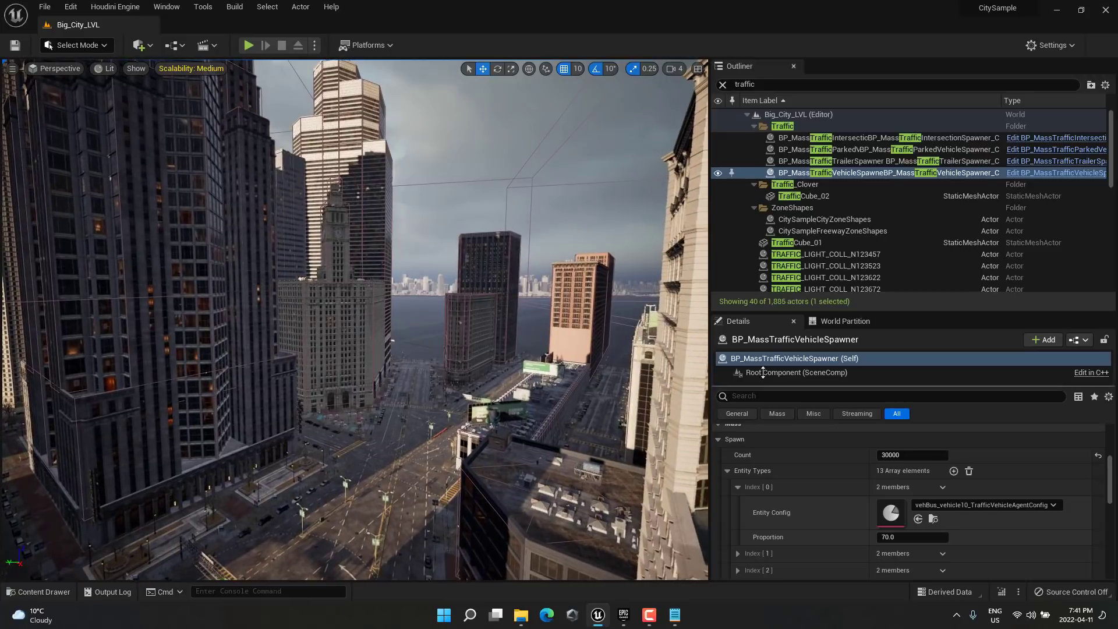
- Show the World Partition map and review the Engine Scalability Settings
click(854, 321)
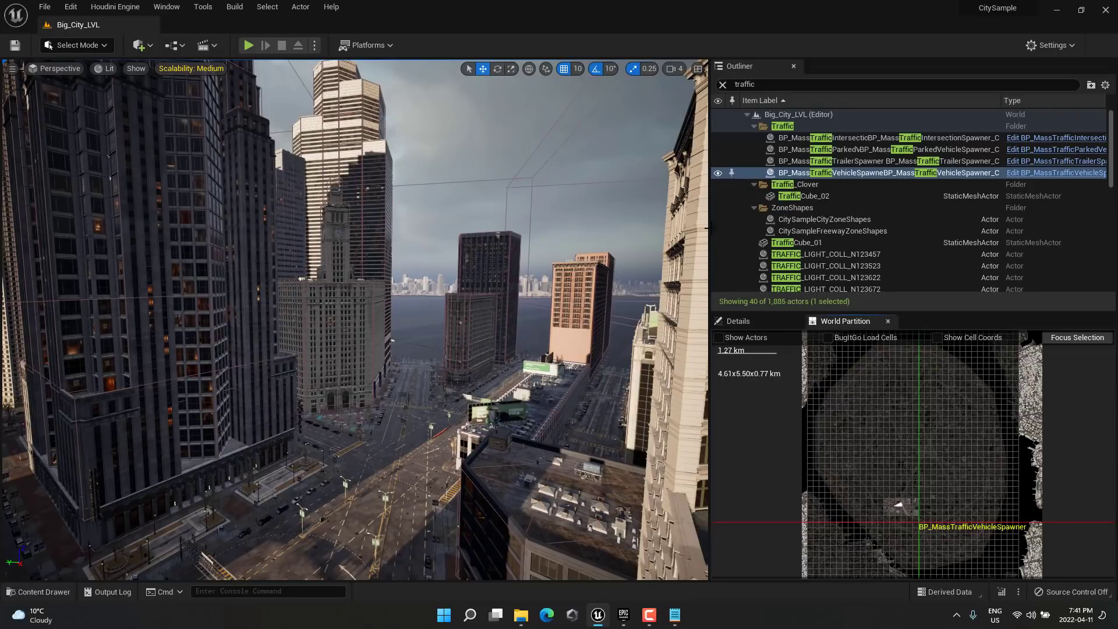
click(1057, 45)
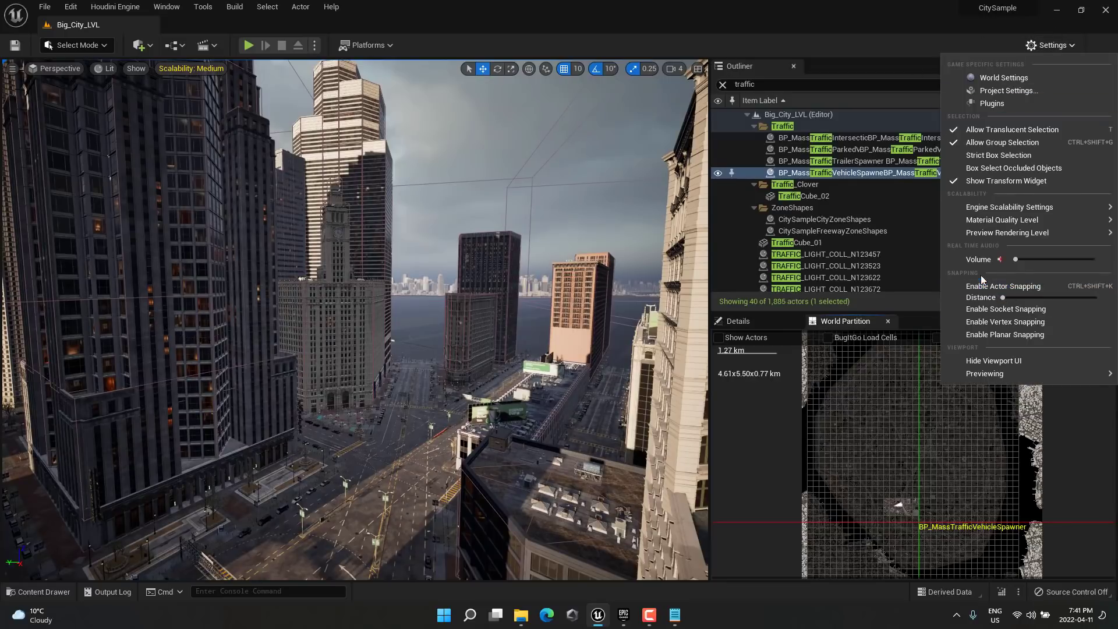
mouse_move(1000, 206)
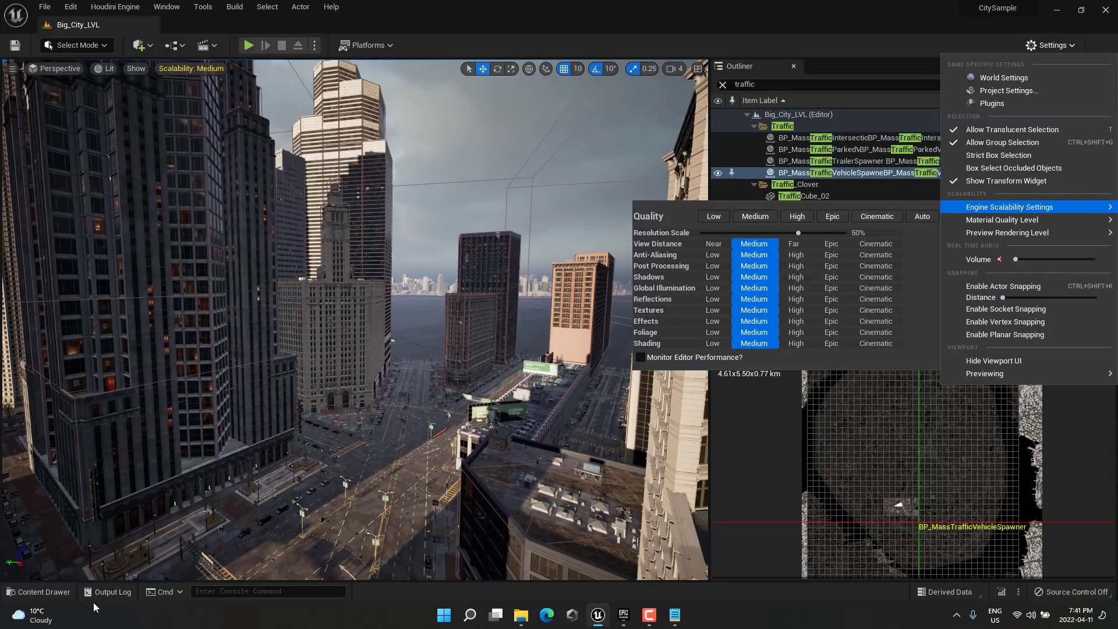
- Open VehicleTestMap from the Vehicle/Map content folder without saving the changes to the crowd and traffic spawners
click(39, 591)
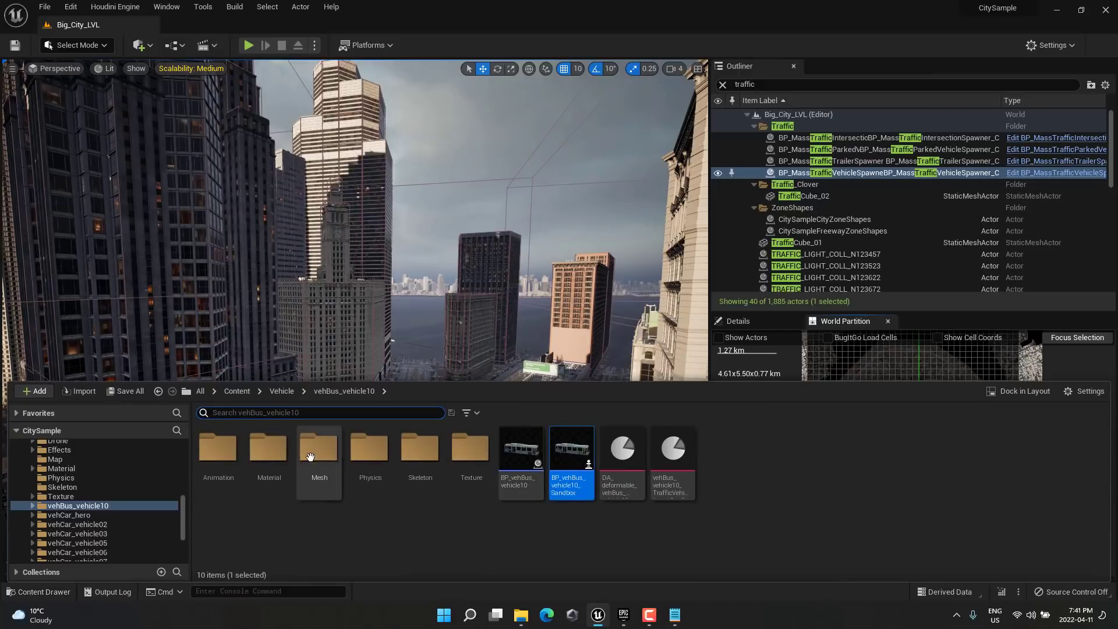
scroll(111, 478, up, 2)
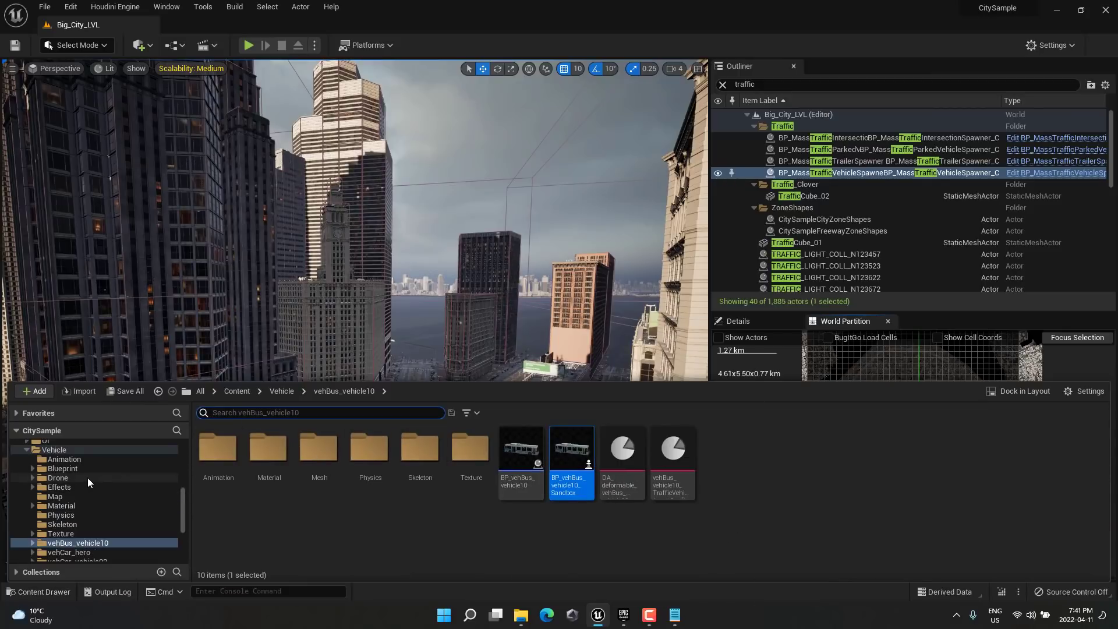
click(57, 451)
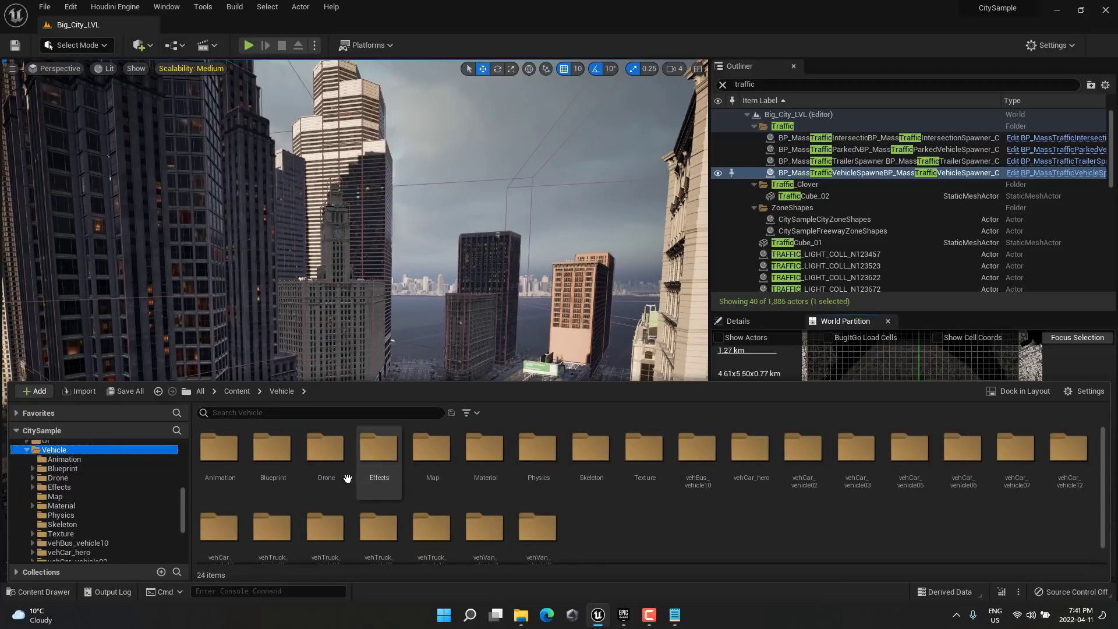
double_click(438, 452)
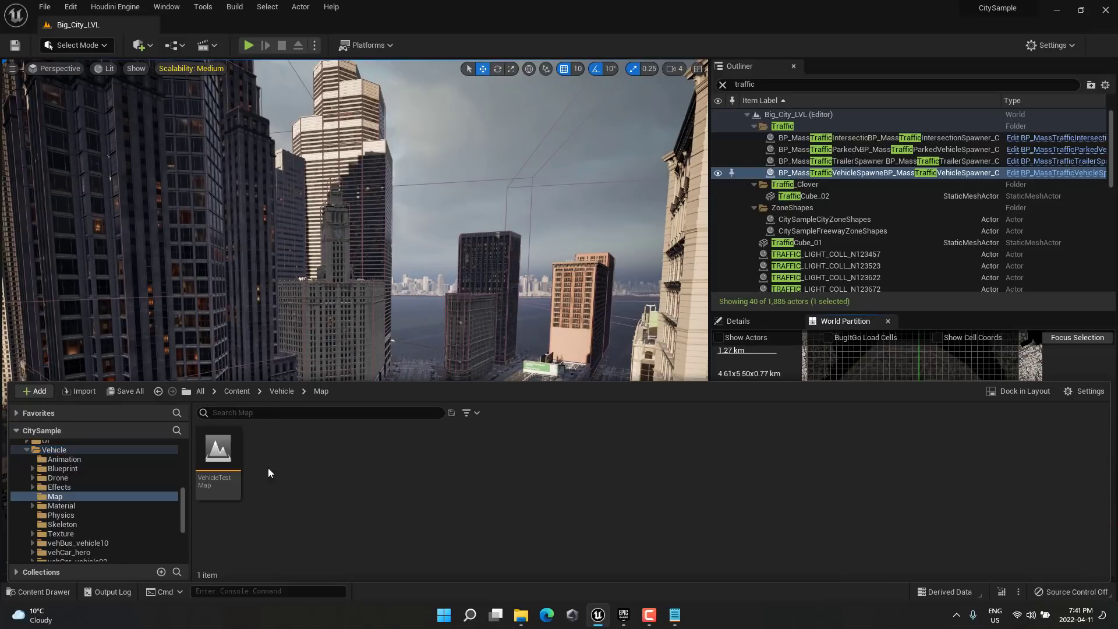
double_click(218, 450)
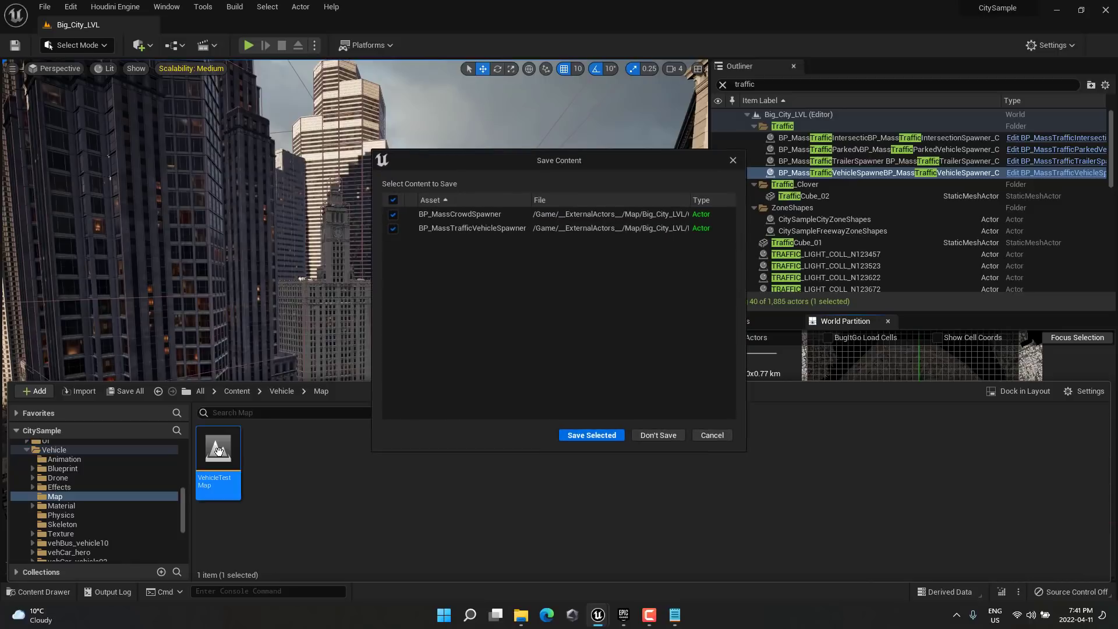
click(652, 434)
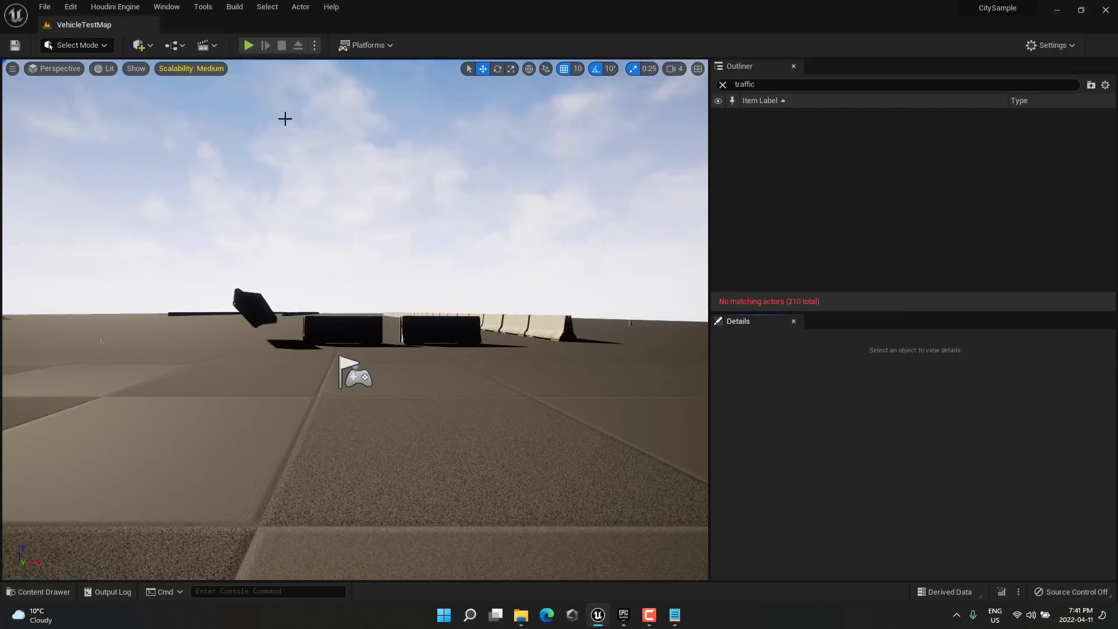
- Start a play session in VehicleTestMap and give the viewport control of the car
click(248, 45)
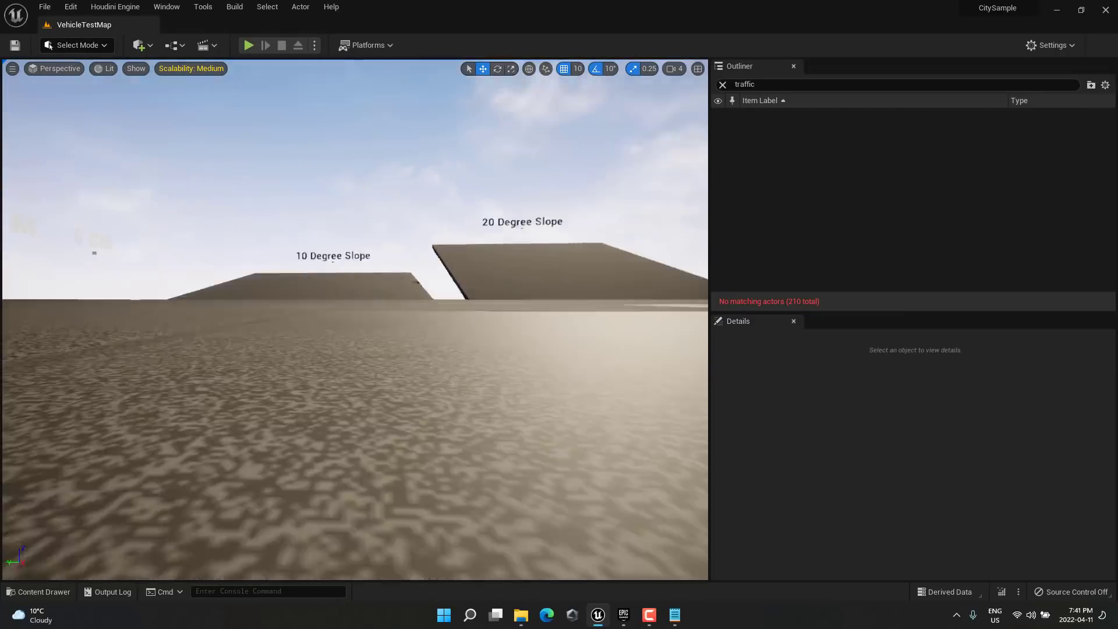
key(w)
right_drag(354, 319, 605, 315)
right_drag(445, 343, 617, 342)
key(s)
click(251, 44)
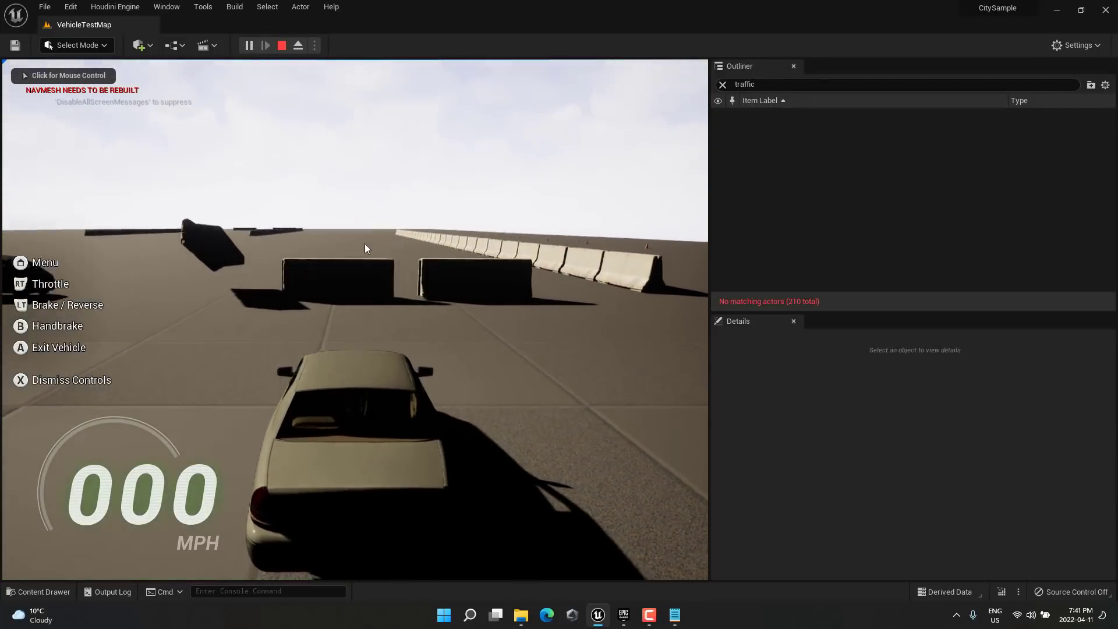
click(454, 361)
- Drive the car around the concrete barriers, accelerate along the barrier row, and swerve with the handbrake at its far end
key(w)
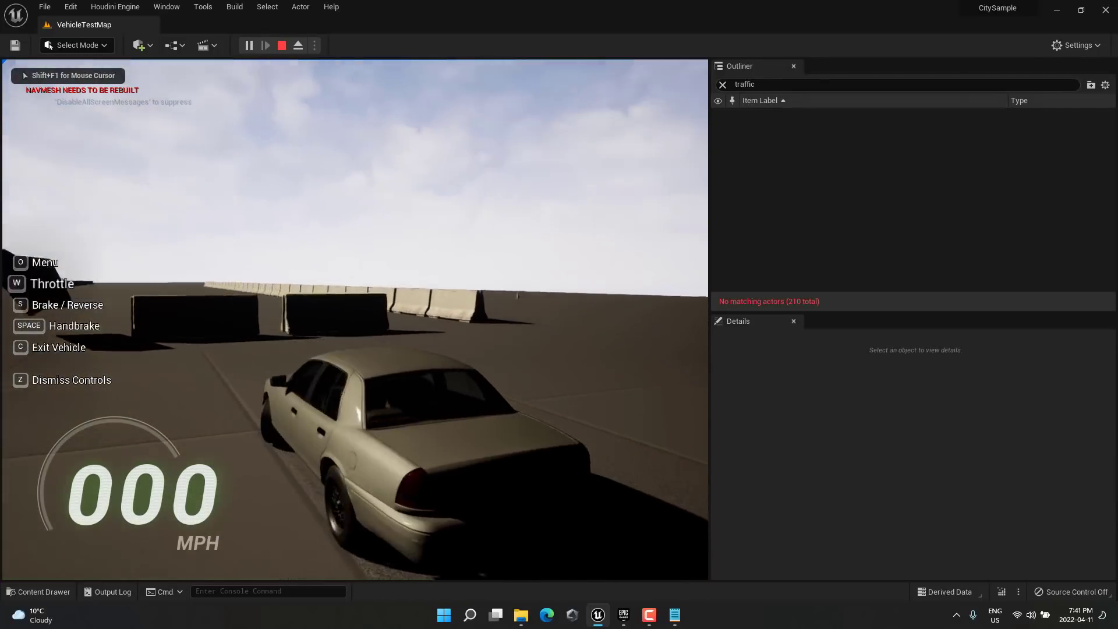
key(d)
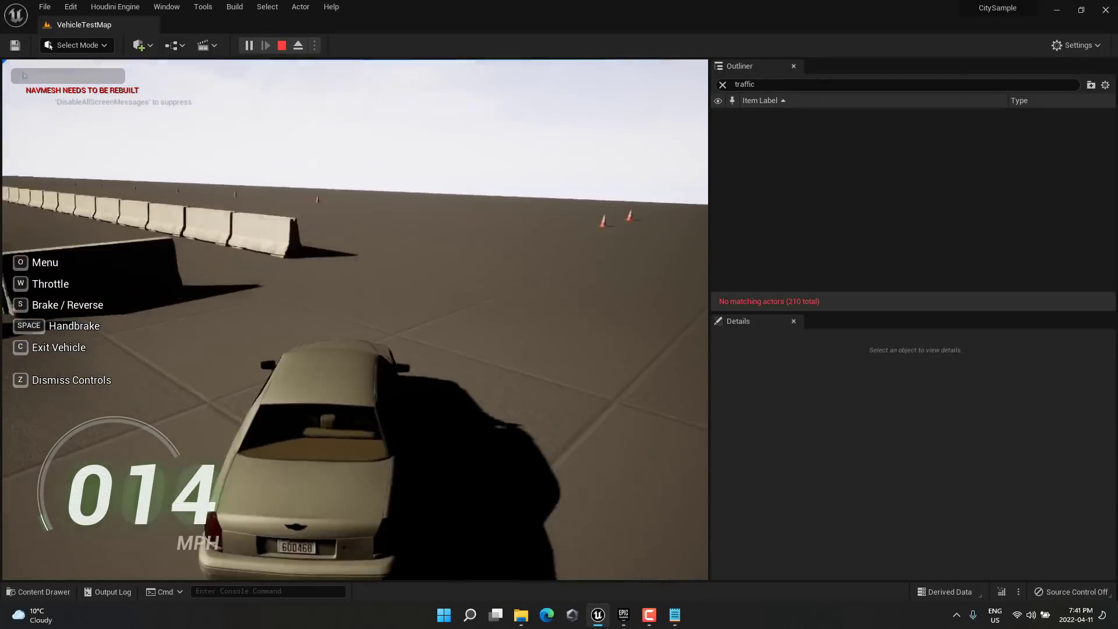
key(w)
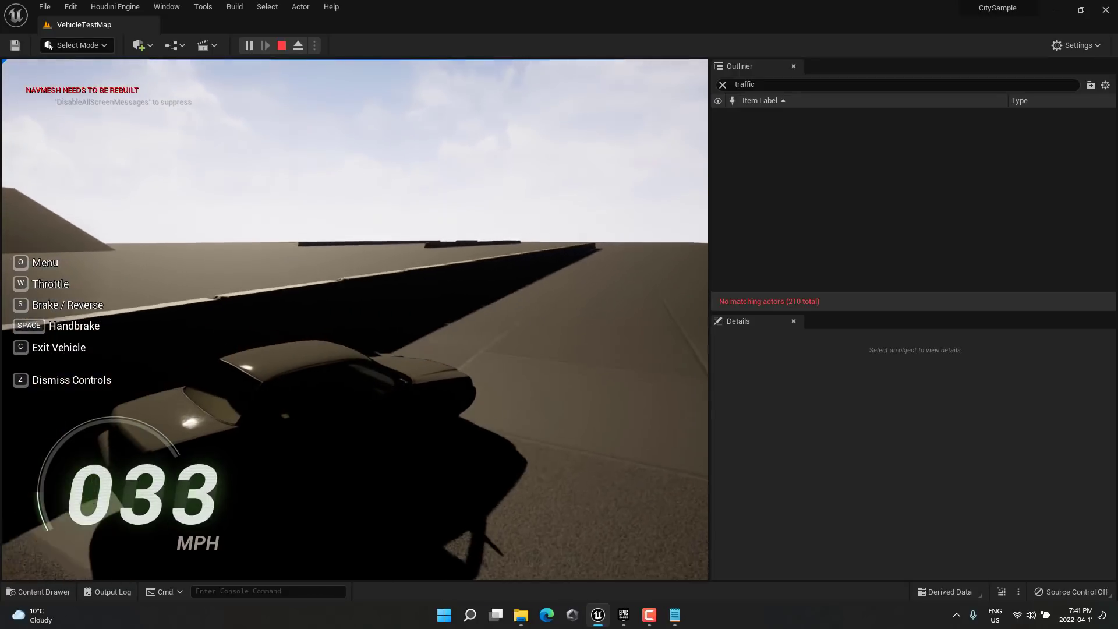
key(w)
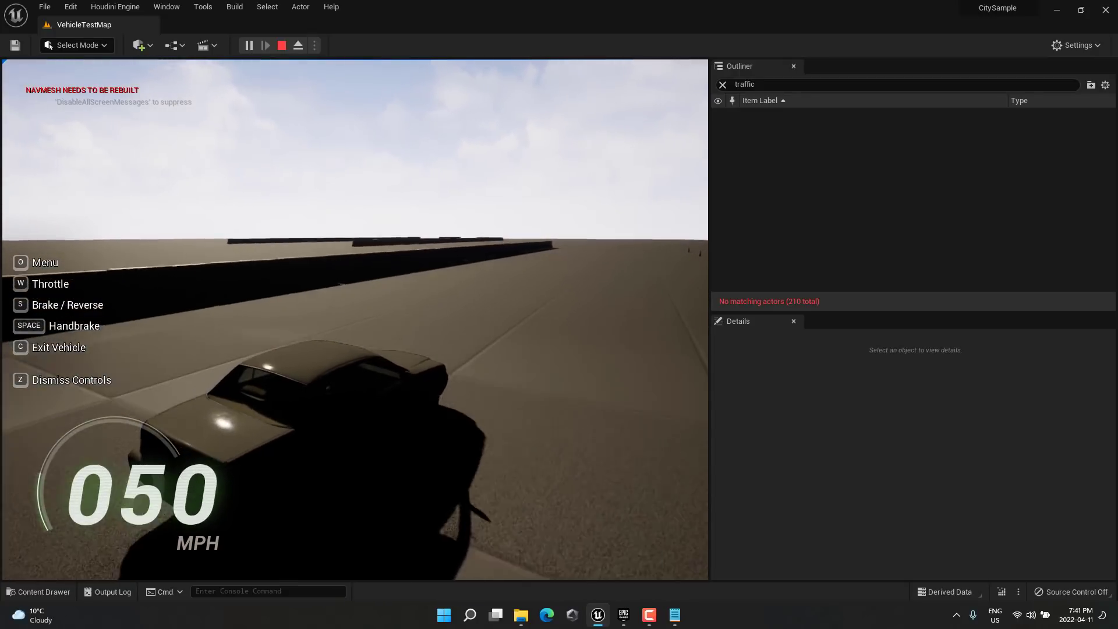
key(w)
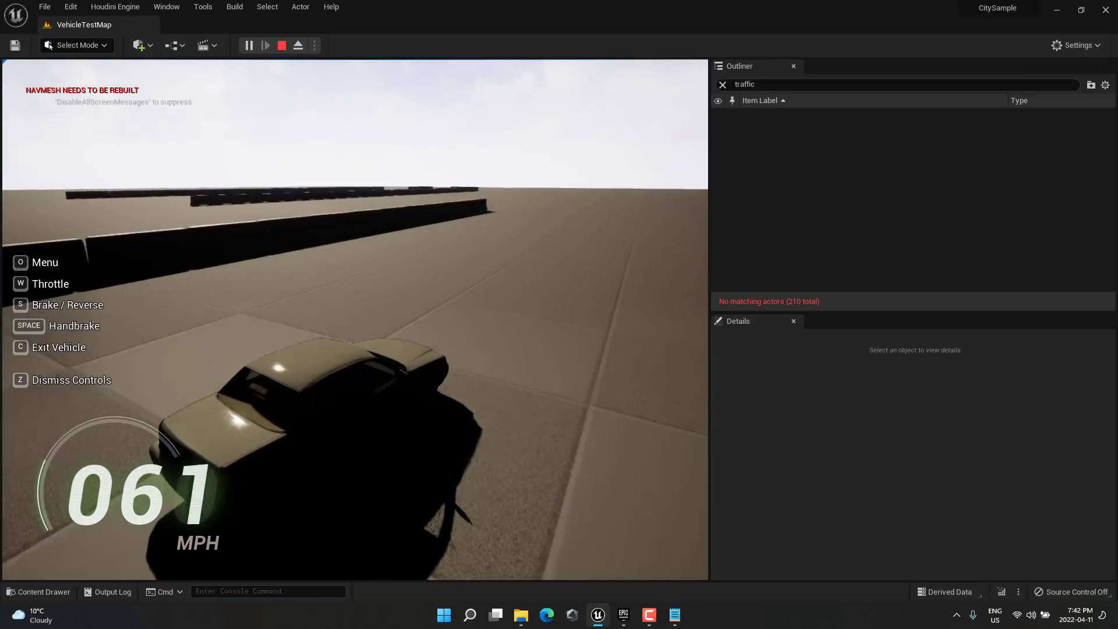
key(w)
key(a)
key(space)
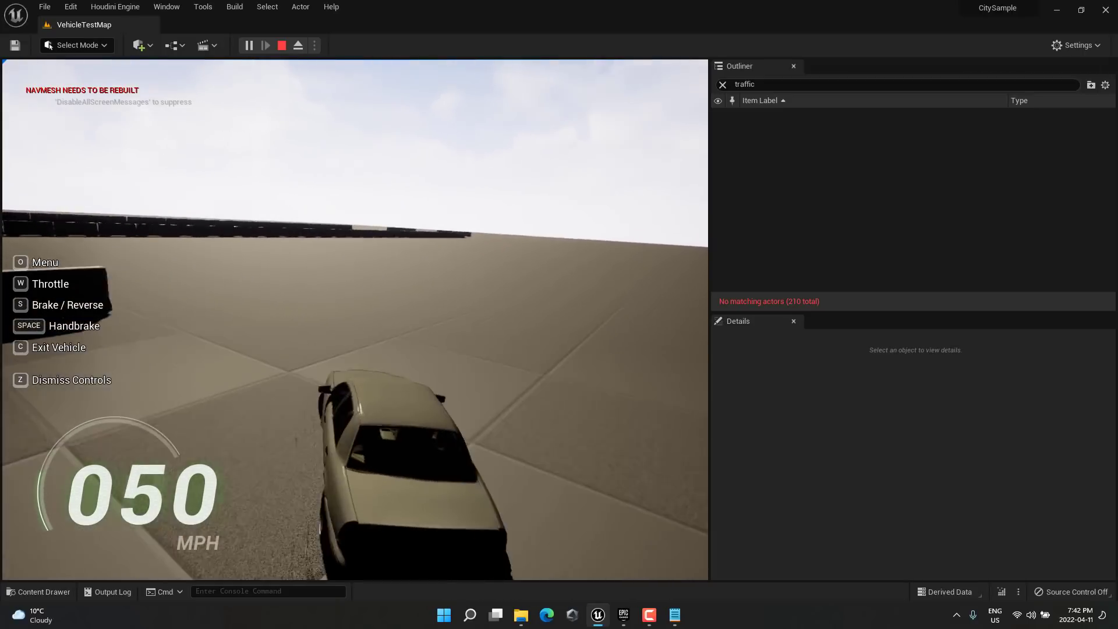
- Turn the car around, drive it at speed up and over the 20 Degree Slope ramp, and end the play session
key(a)
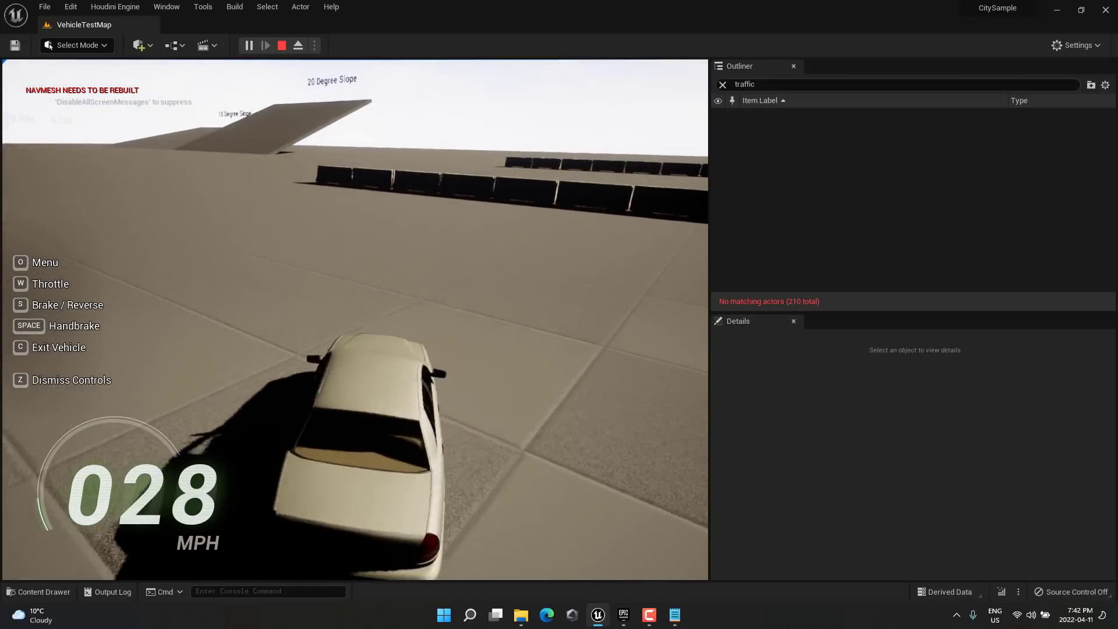
key(w)
key(w)
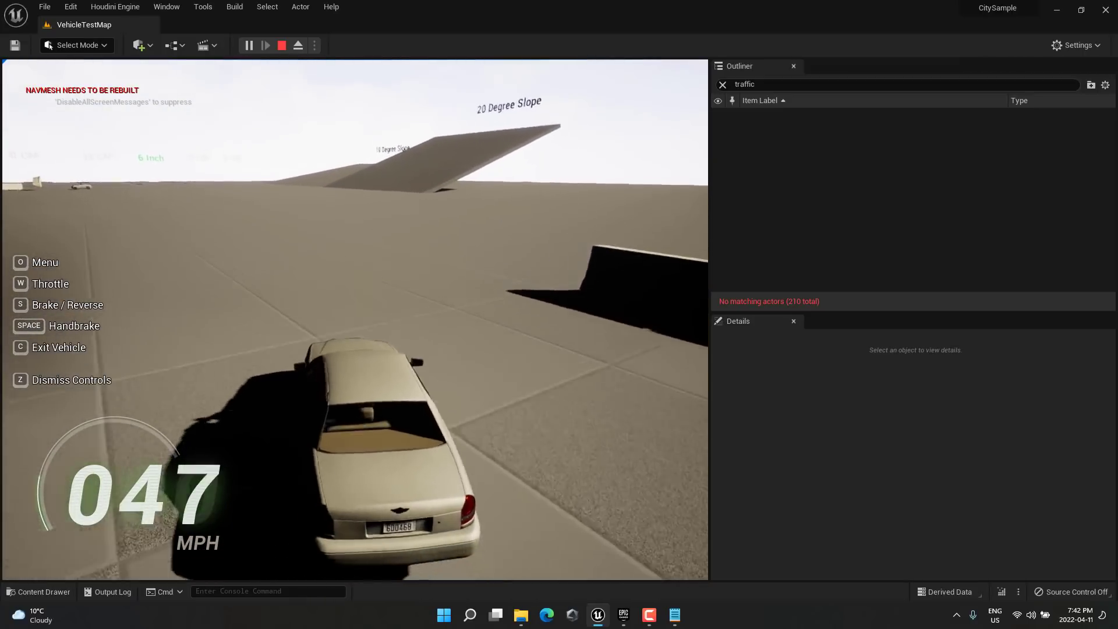
key(w)
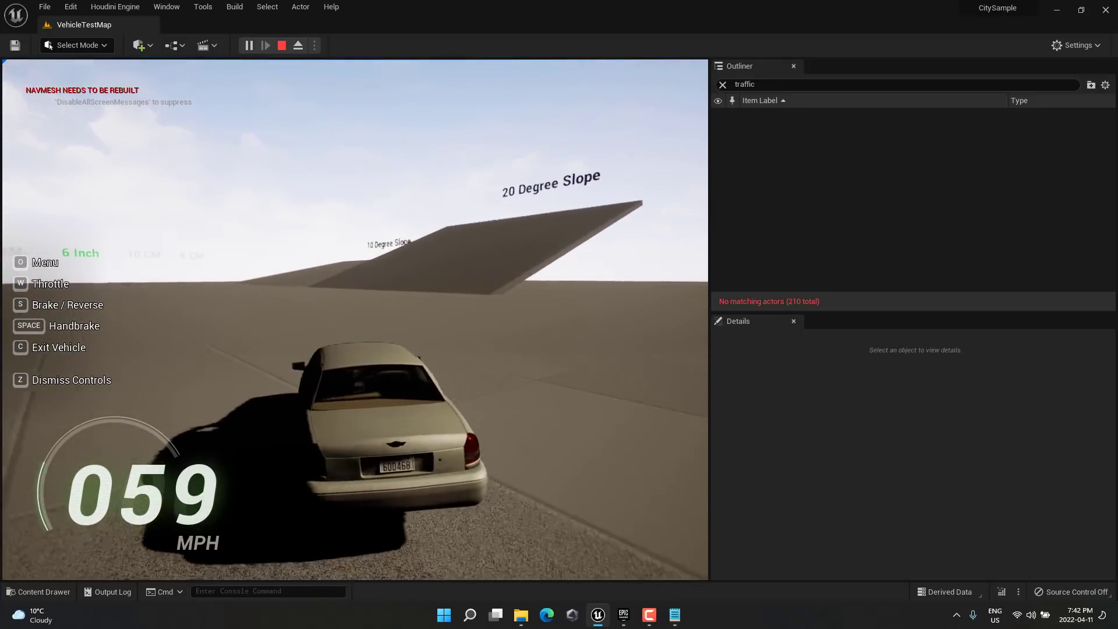
key(w)
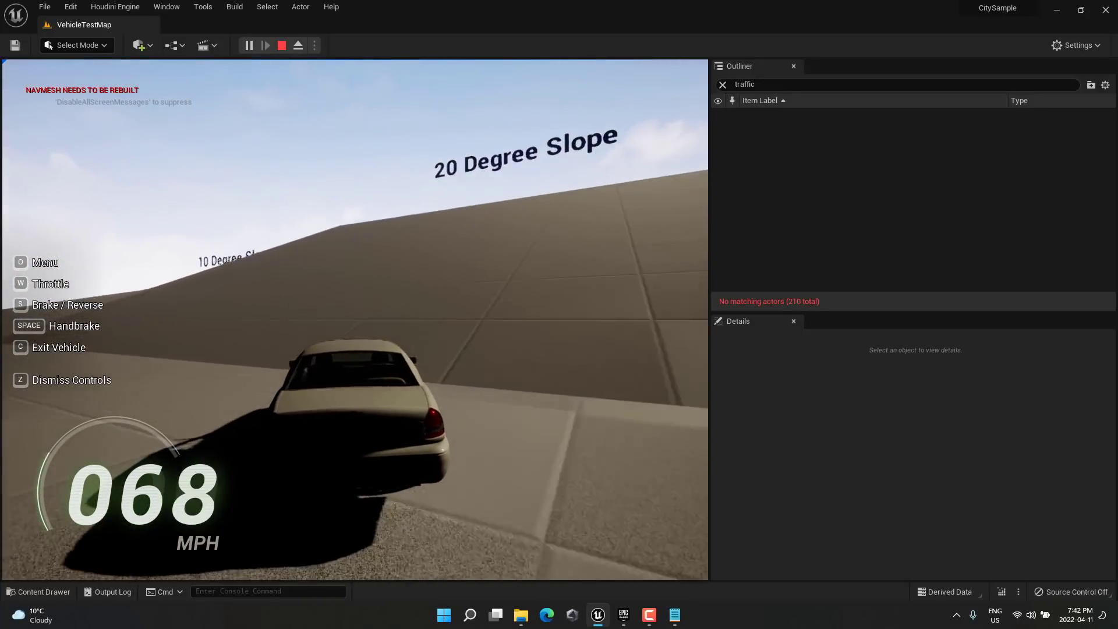
key(w)
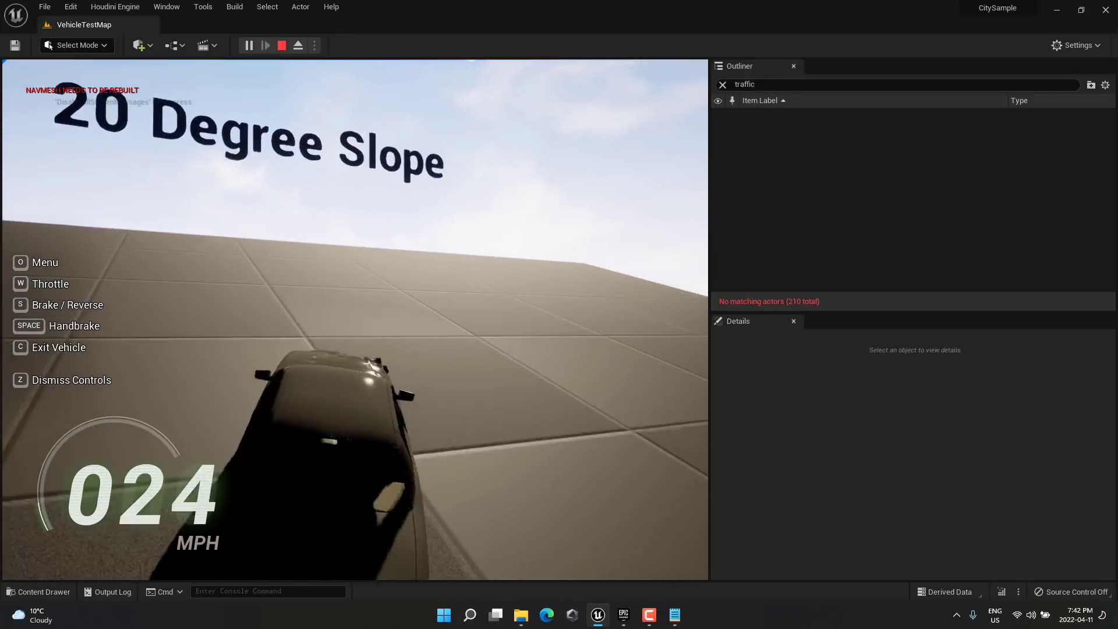
key(w)
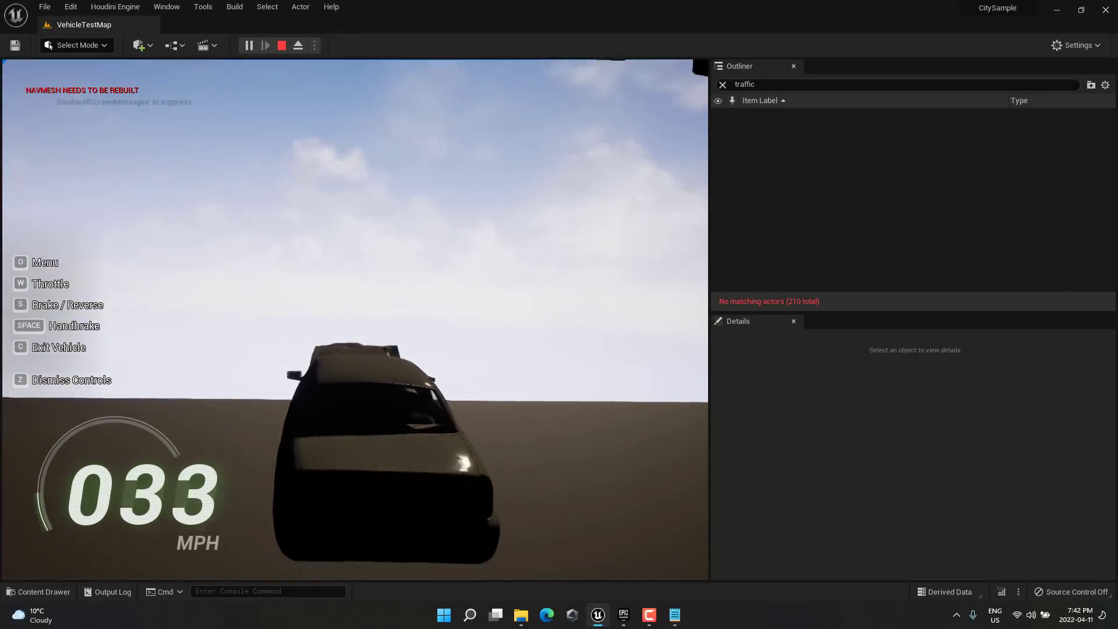
key(w)
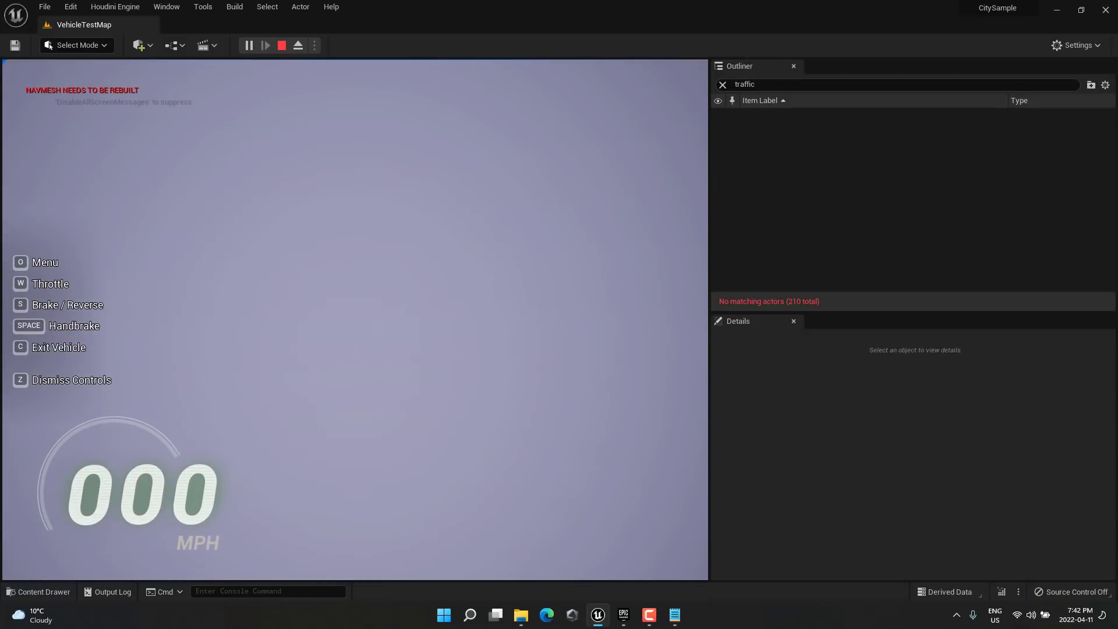
key(Escape)
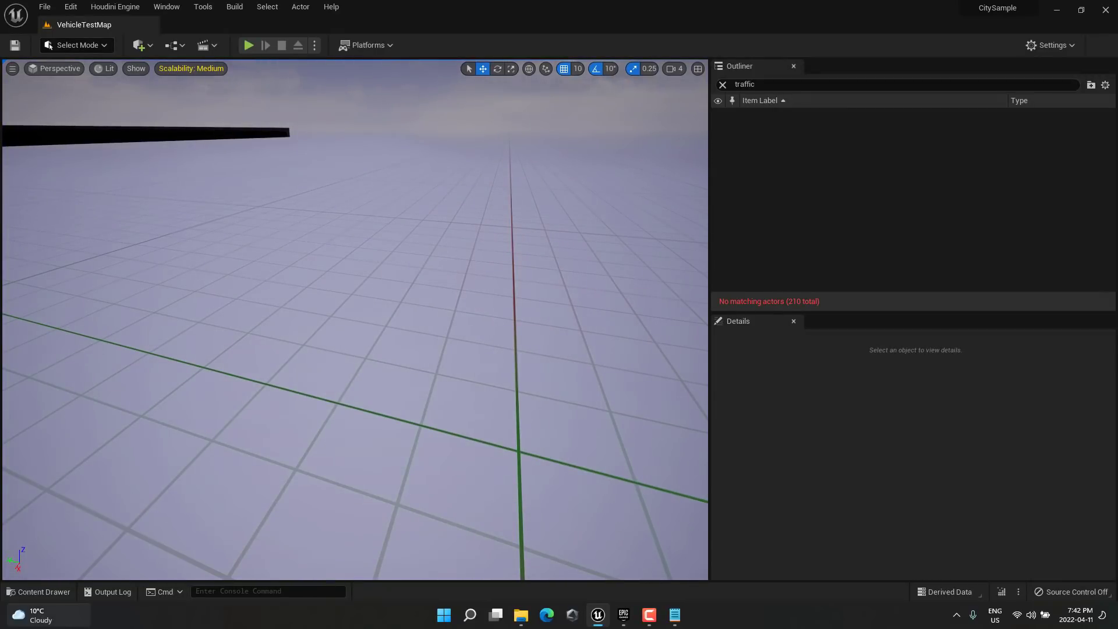
- Open the Small_City_LVL level from the project's Content/Map folder
click(51, 589)
scroll(100, 495, up, 2)
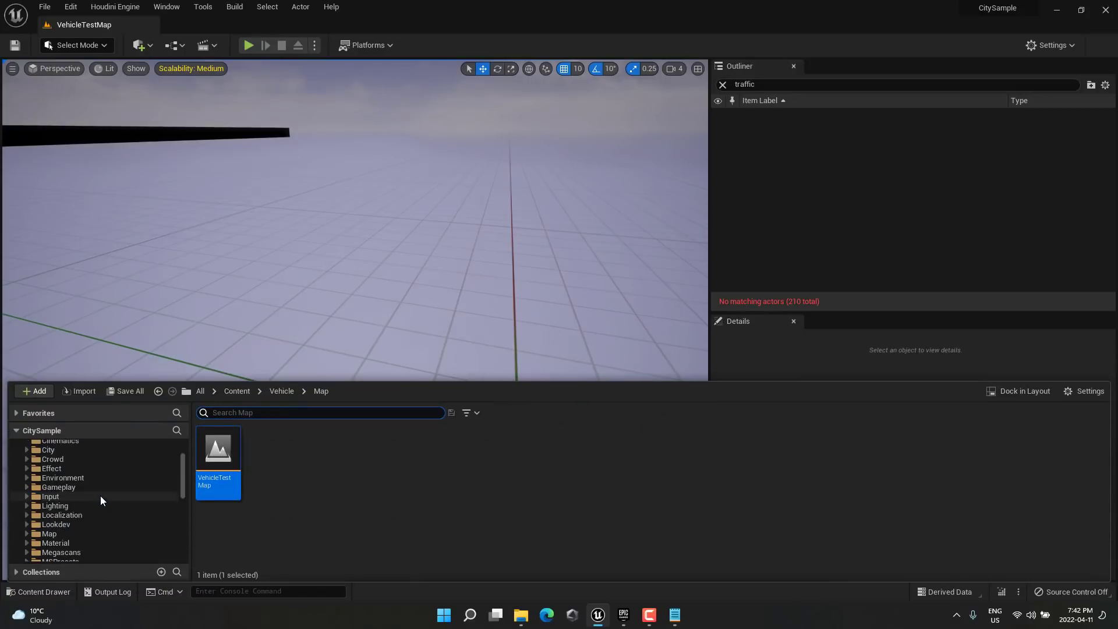
scroll(101, 495, down, 2)
click(49, 496)
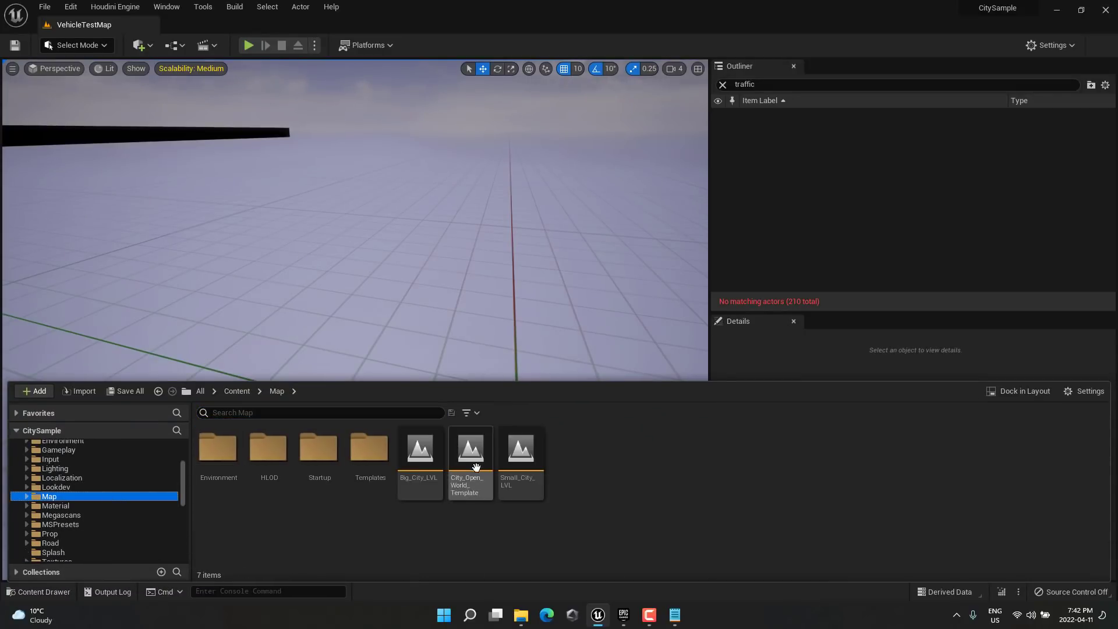
double_click(514, 456)
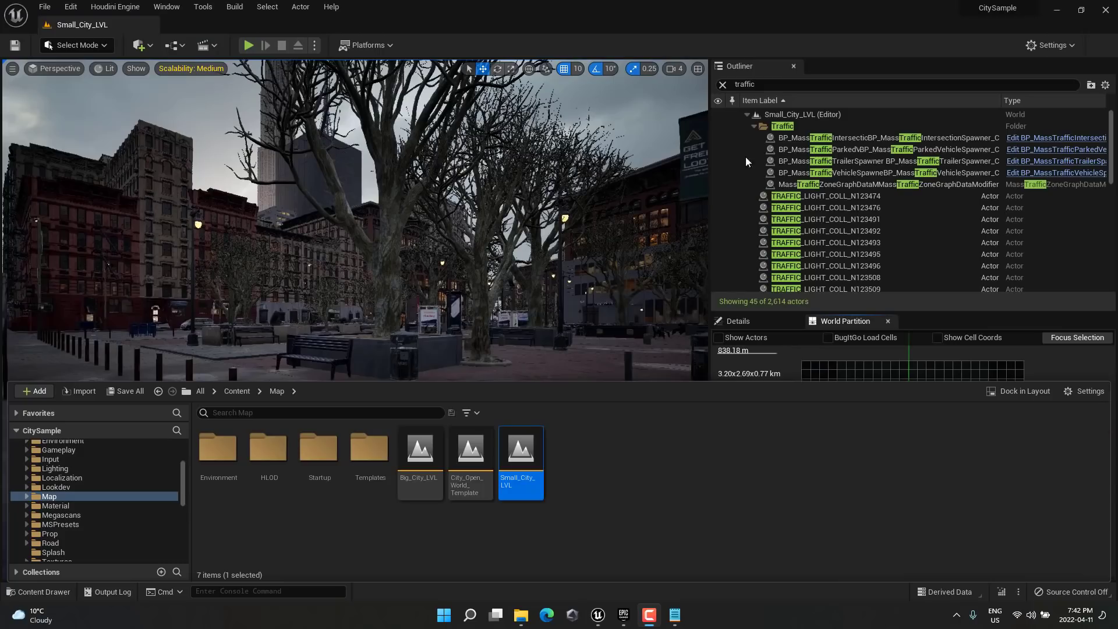
- Load the World Partition cells covering the half of Small_City_LVL to the right of the map's green axis line
right_drag(407, 232, 326, 256)
key(w)
key(e)
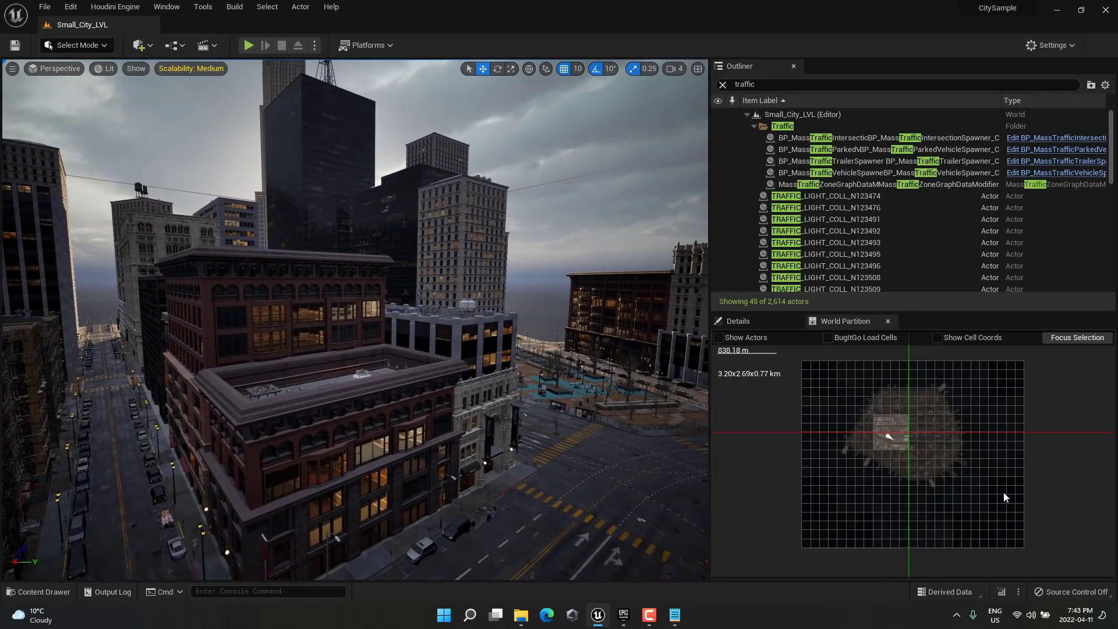
right_drag(393, 345, 58, 343)
key(w)
right_drag(387, 235, 392, 229)
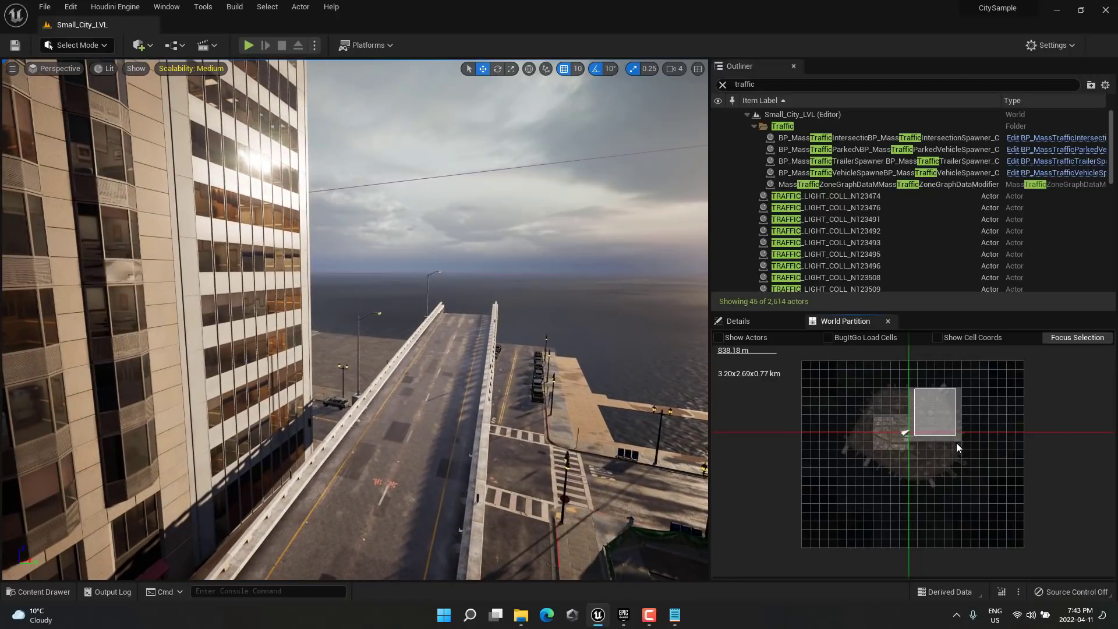
right_click(941, 431)
click(960, 451)
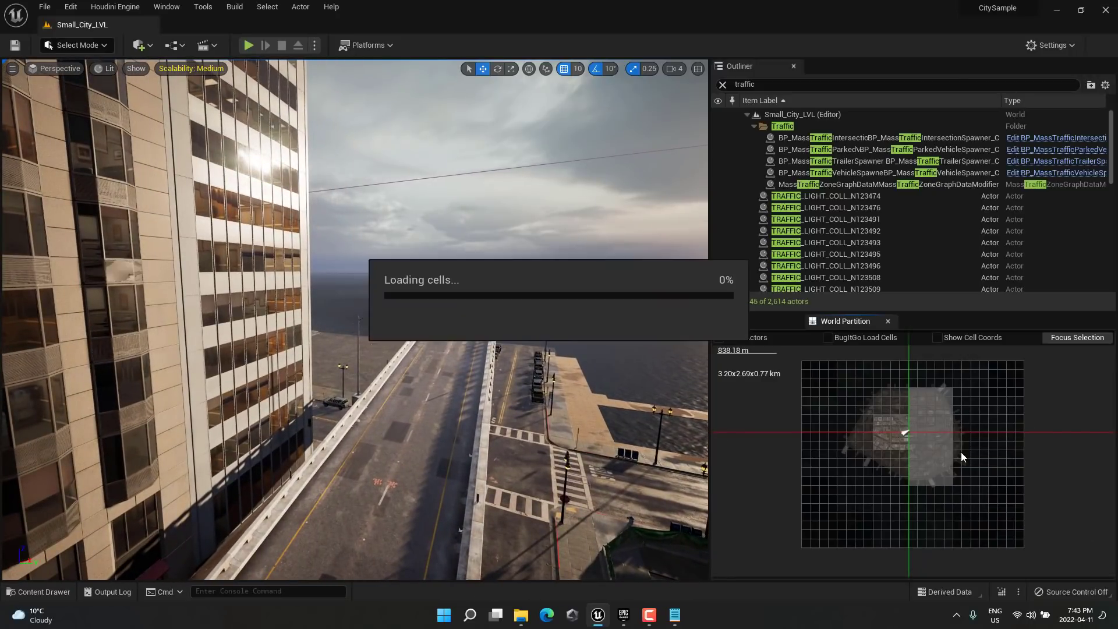